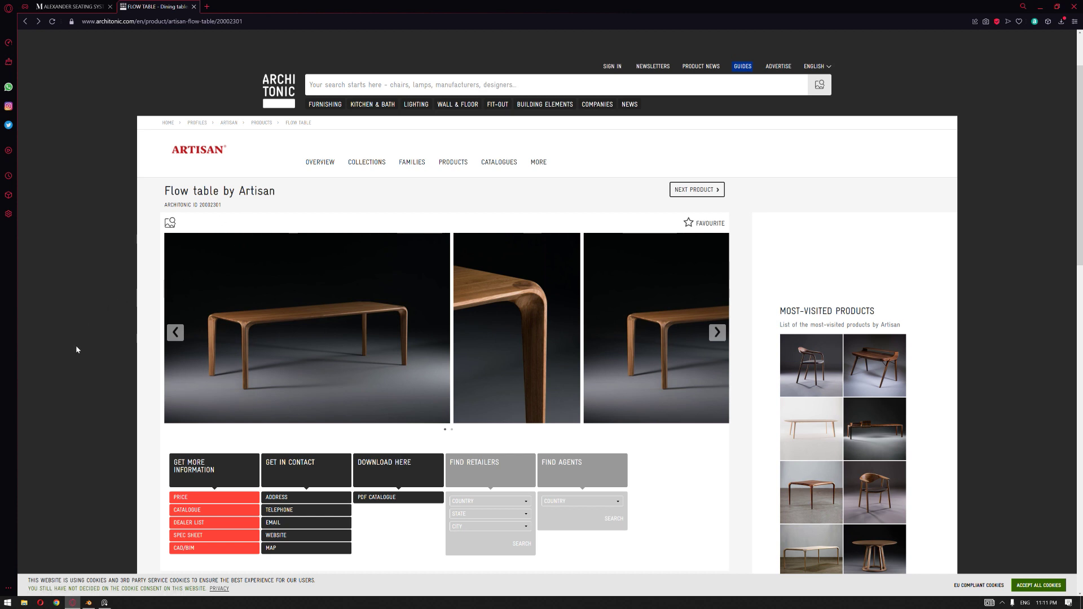
# Examine the Flow table's shape on the product page, switch to Blender, and inspect the enlarged table reference image.
pyautogui.scroll(-3, 77, 350)
pyautogui.scroll(2, 83, 356)
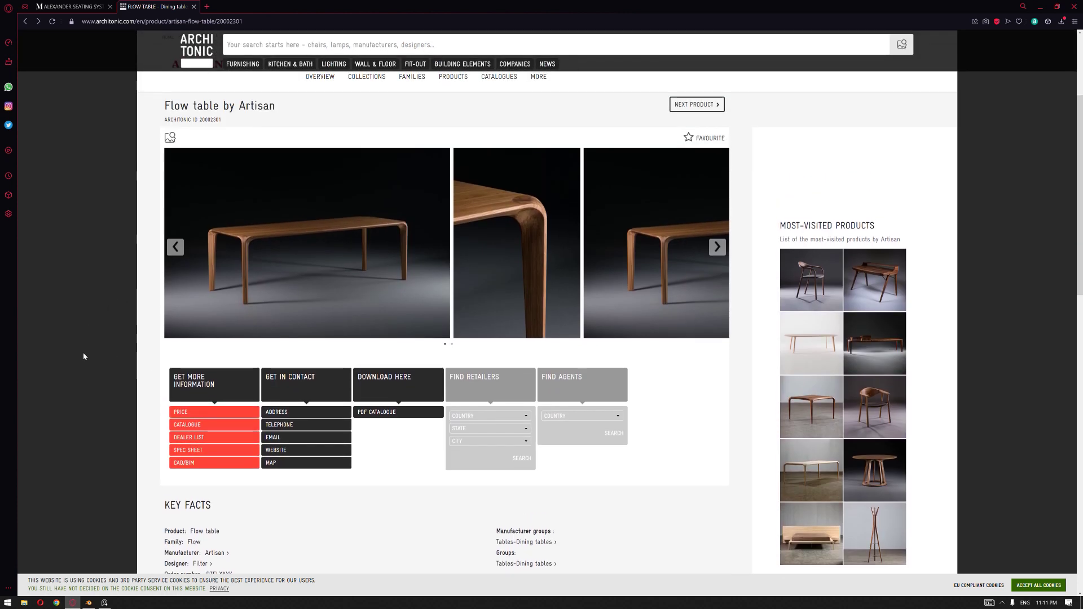
pyautogui.click(72, 604)
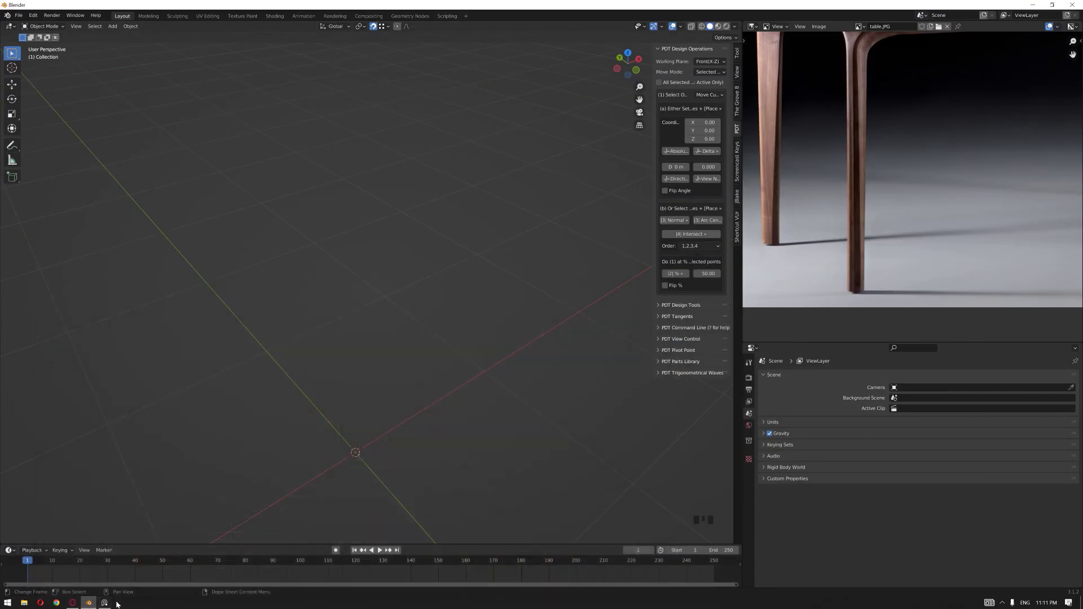
pyautogui.scroll(3, 288, 286)
pyautogui.moveTo(246, 286); pyautogui.dragTo(231, 308, button='middle')
pyautogui.scroll(-2, 287, 272)
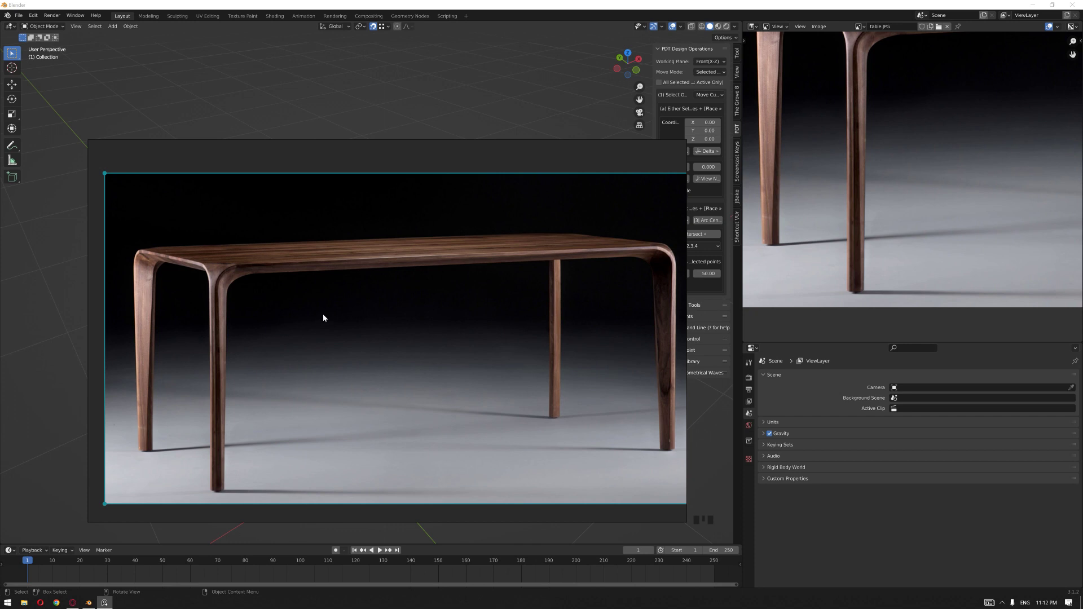
pyautogui.moveTo(353, 309); pyautogui.dragTo(342, 305, button='middle')
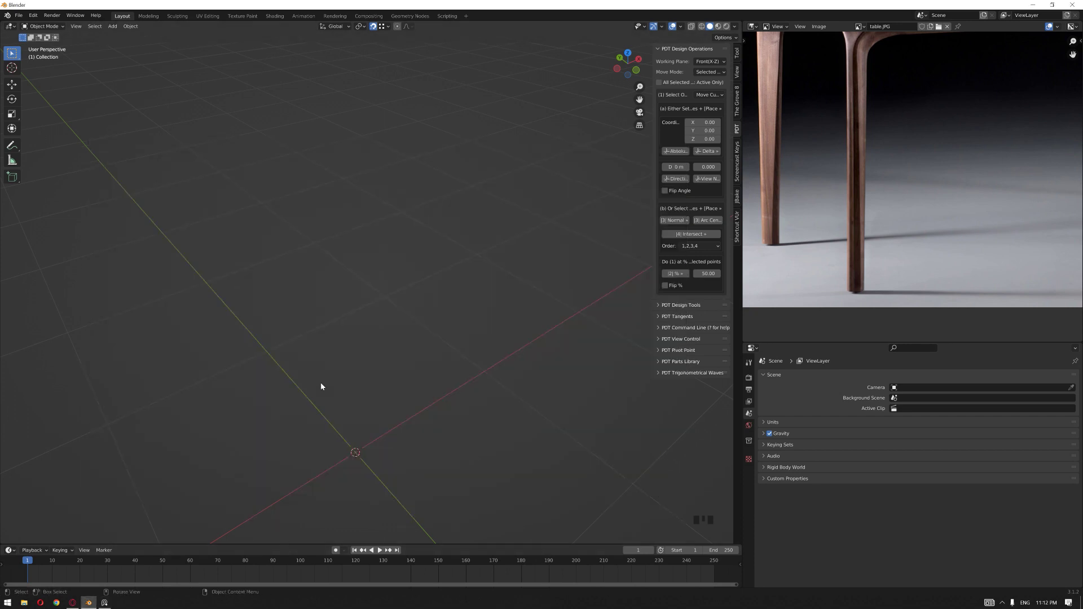
# Add a single-vertex mesh at the origin and extrude it 0.026 m along X as the leg's bottom edge.
pyautogui.hotkey('shift', 'a')
pyautogui.moveTo(320, 383)
pyautogui.moveTo(395, 498)
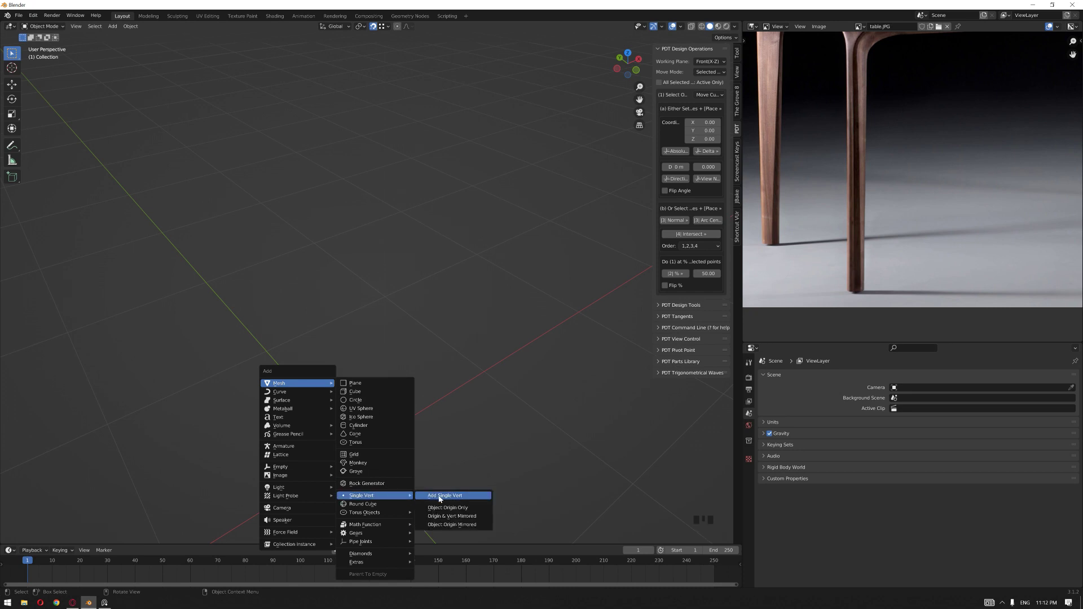
pyautogui.click(438, 498)
pyautogui.moveTo(446, 394); pyautogui.dragTo(411, 396, button='middle')
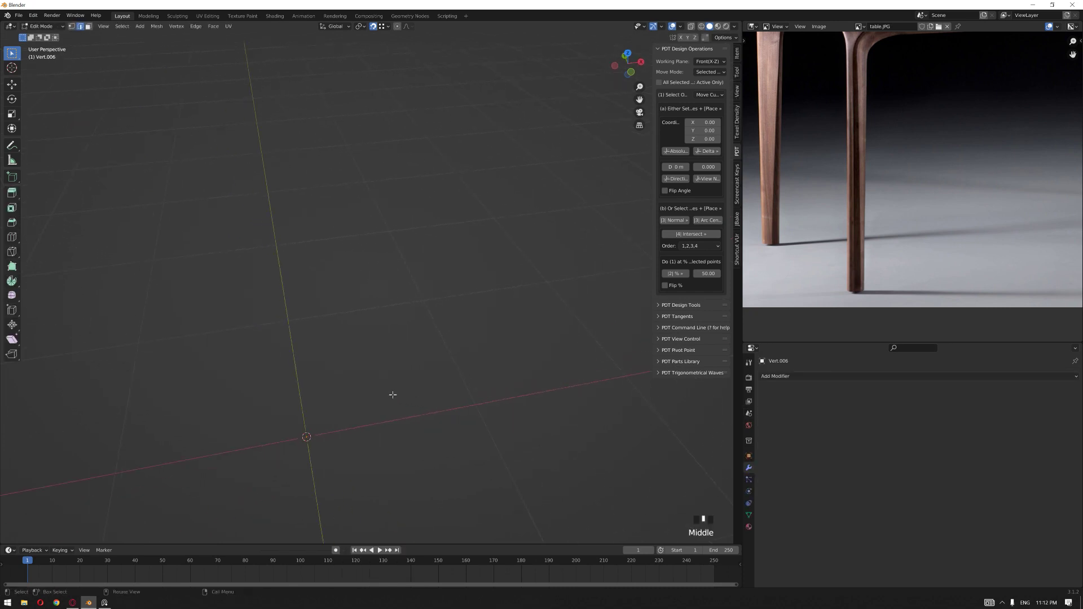
pyautogui.press('1')
pyautogui.press('e')
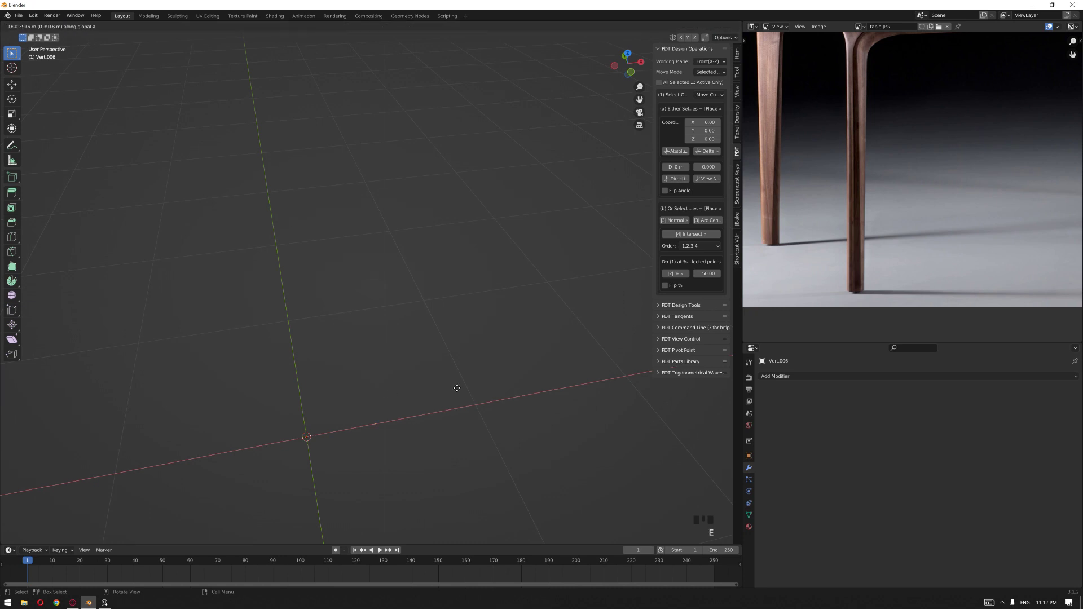
pyautogui.write('.026')
pyautogui.press('Return')
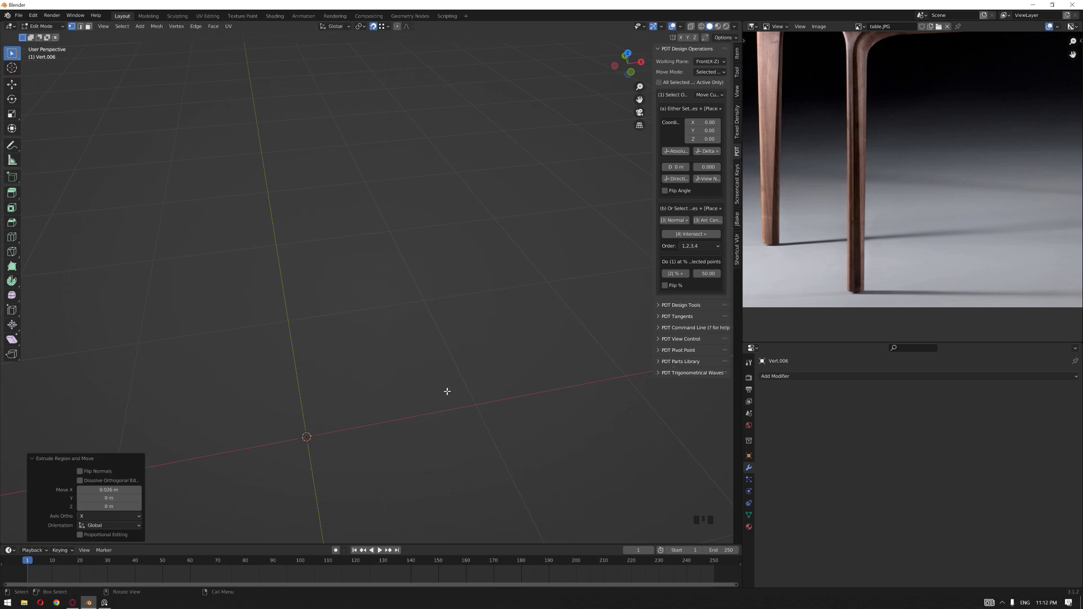
# Extrude the leg's bottom edge 0.7 m upward along Z to form the leg face.
pyautogui.press('2')
pyautogui.click(255, 499)
pyautogui.press('KP_Decimal')
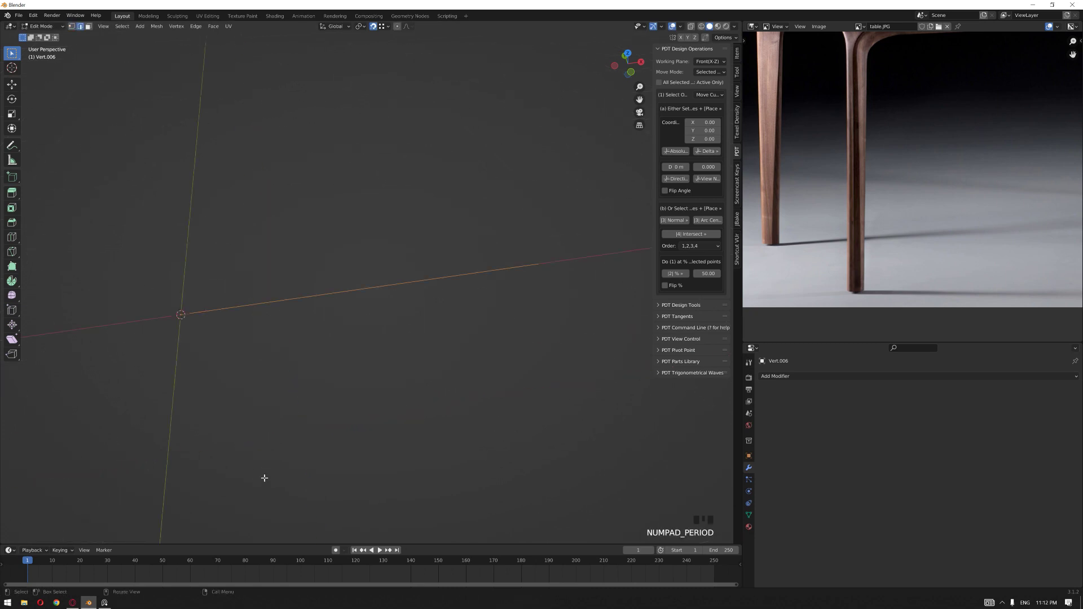
pyautogui.scroll(-7, 251, 459)
pyautogui.keyDown('shift'); pyautogui.moveTo(352, 380); pyautogui.dragTo(330, 464, button='middle'); pyautogui.keyUp('shift')
pyautogui.moveTo(345, 405); pyautogui.dragTo(342, 428, button='middle')
pyautogui.scroll(-3, 357, 387)
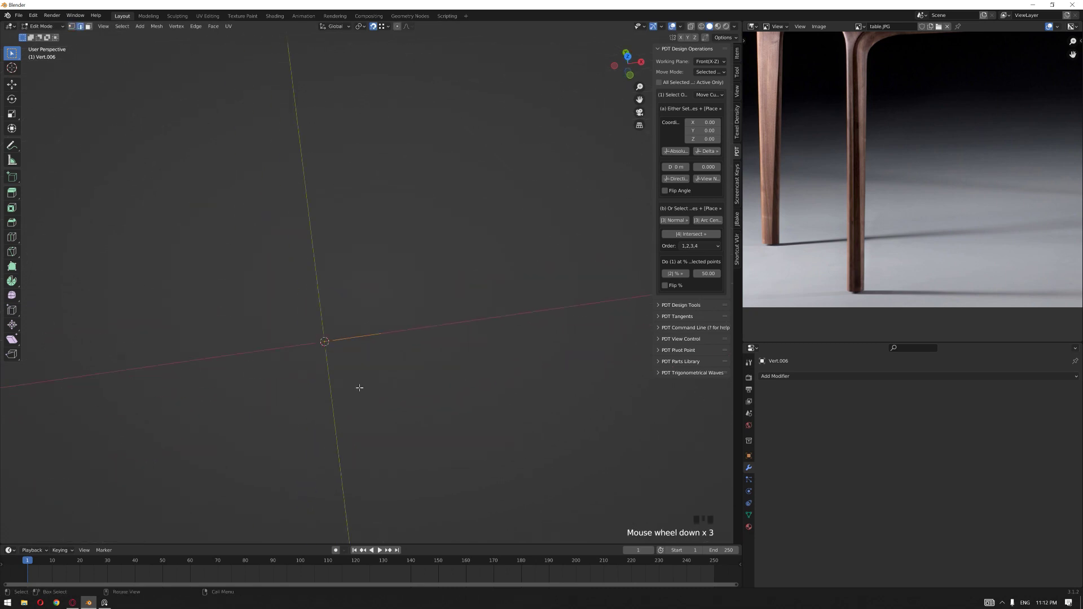
pyautogui.keyDown('shift'); pyautogui.moveTo(357, 387); pyautogui.dragTo(340, 477, button='middle'); pyautogui.keyUp('shift')
pyautogui.moveTo(816, 190); pyautogui.dragTo(818, 222, button='middle')
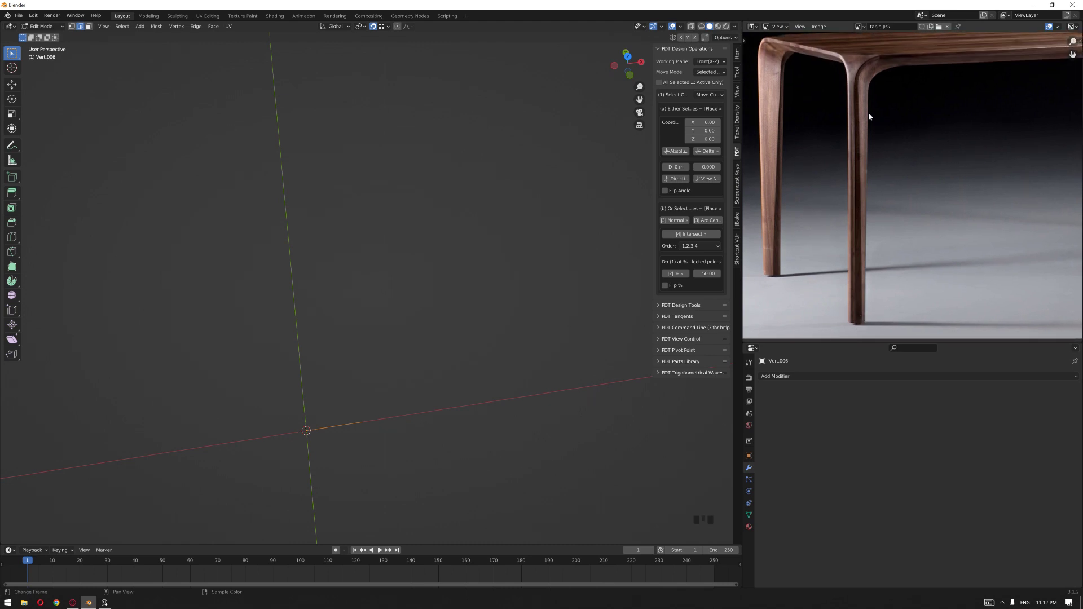
pyautogui.moveTo(408, 300); pyautogui.dragTo(403, 389, button='middle')
pyautogui.press('e')
pyautogui.press('z')
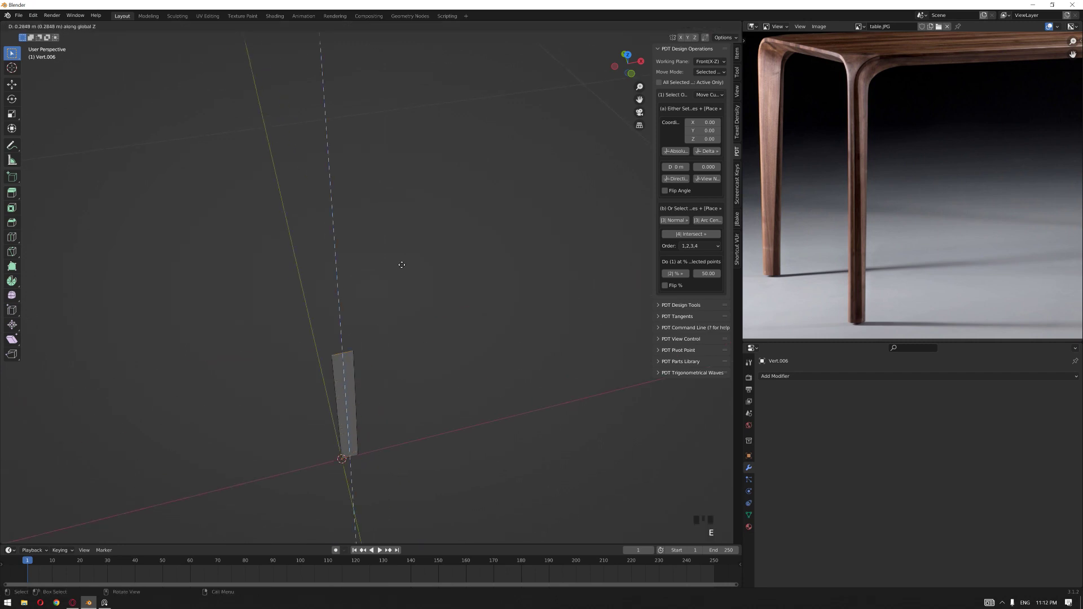
pyautogui.press('.')
pyautogui.write('7')
pyautogui.press('Return')
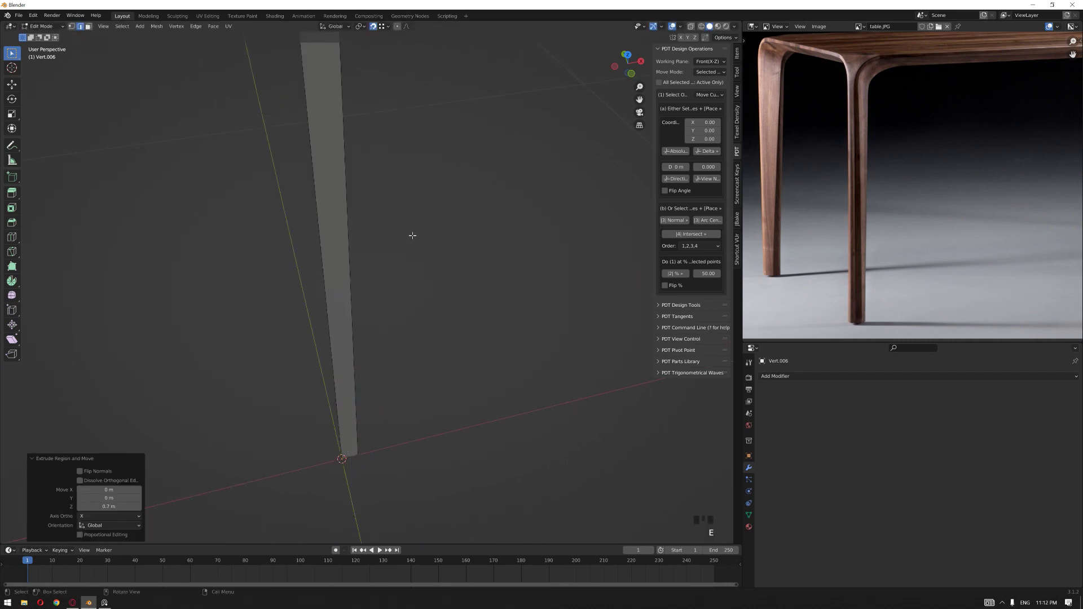
# Move the leg's top inner vertex -0.016 m along X so the leg tapers toward the top.
pyautogui.scroll(-2, 409, 237)
pyautogui.keyDown('shift'); pyautogui.moveTo(402, 254); pyautogui.dragTo(392, 170, button='middle'); pyautogui.keyUp('shift')
pyautogui.click(363, 205)
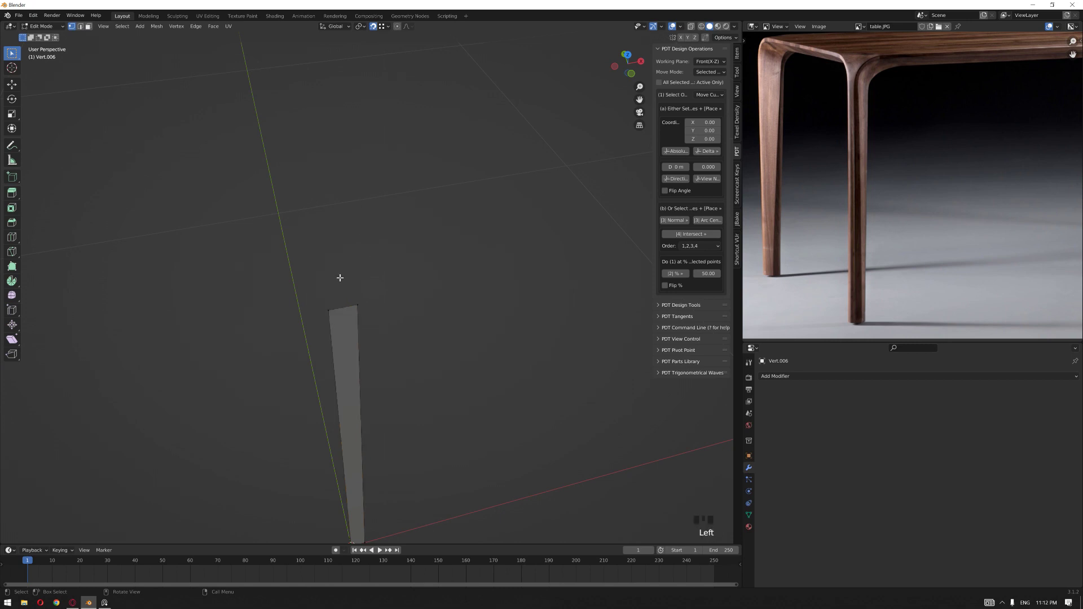
pyautogui.click(389, 325)
pyautogui.press('g')
pyautogui.press('x')
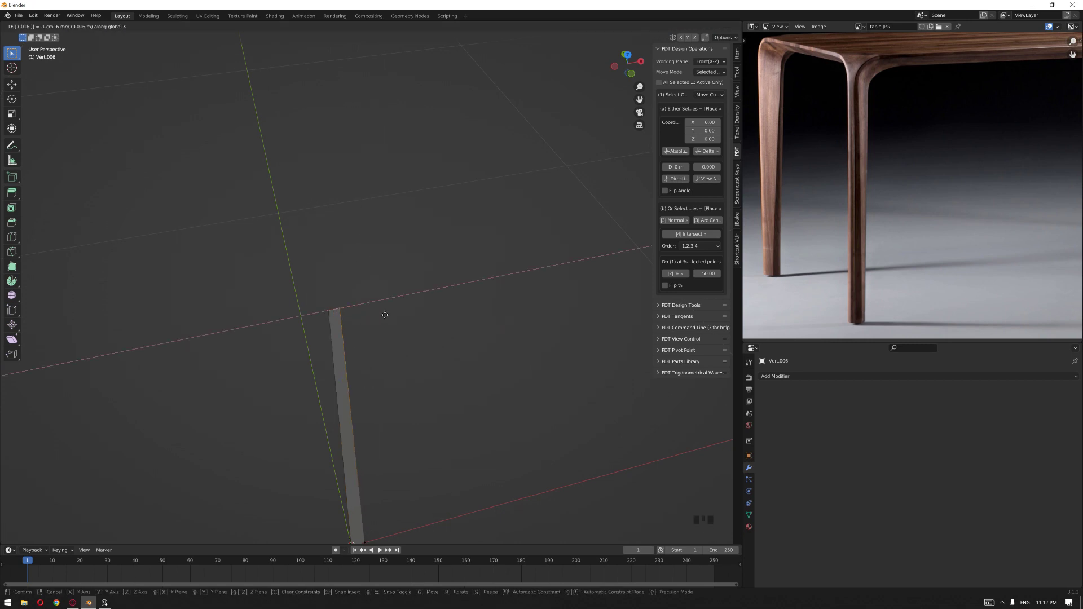
pyautogui.click(384, 313)
# In front view, spin the leg's top edge in 12 steps around a 3D cursor placed at about X 0.036 m, level with that edge.
pyautogui.scroll(-3, 358, 242)
pyautogui.scroll(2, 367, 283)
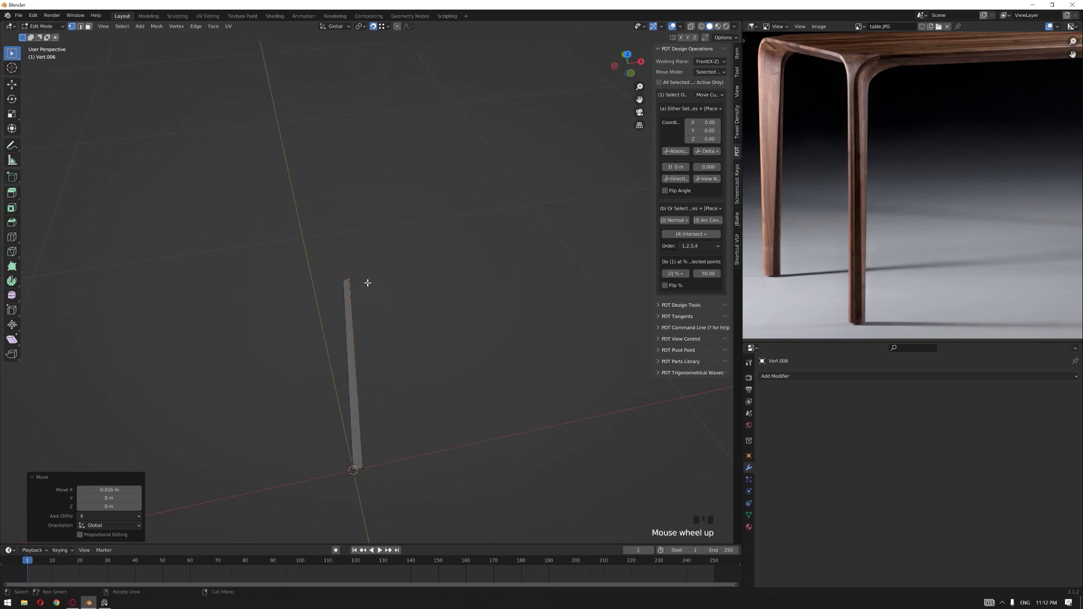
pyautogui.click(338, 281)
pyautogui.press('2')
pyautogui.click(337, 278)
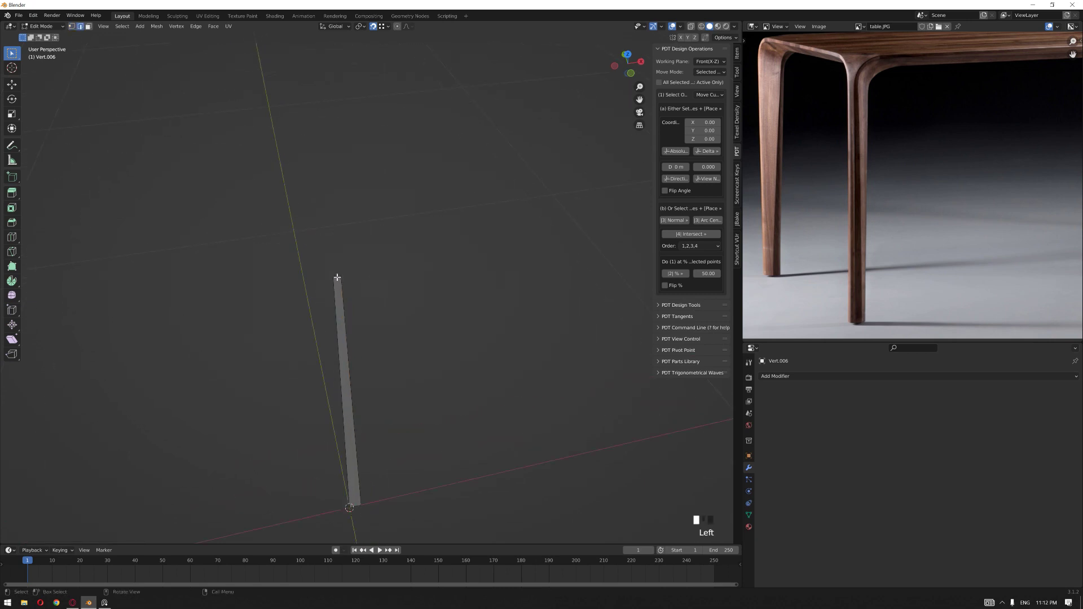
pyautogui.press('KP_1')
pyautogui.keyDown('shift'); pyautogui.moveTo(459, 253); pyautogui.dragTo(377, 254, button='middle'); pyautogui.keyUp('shift')
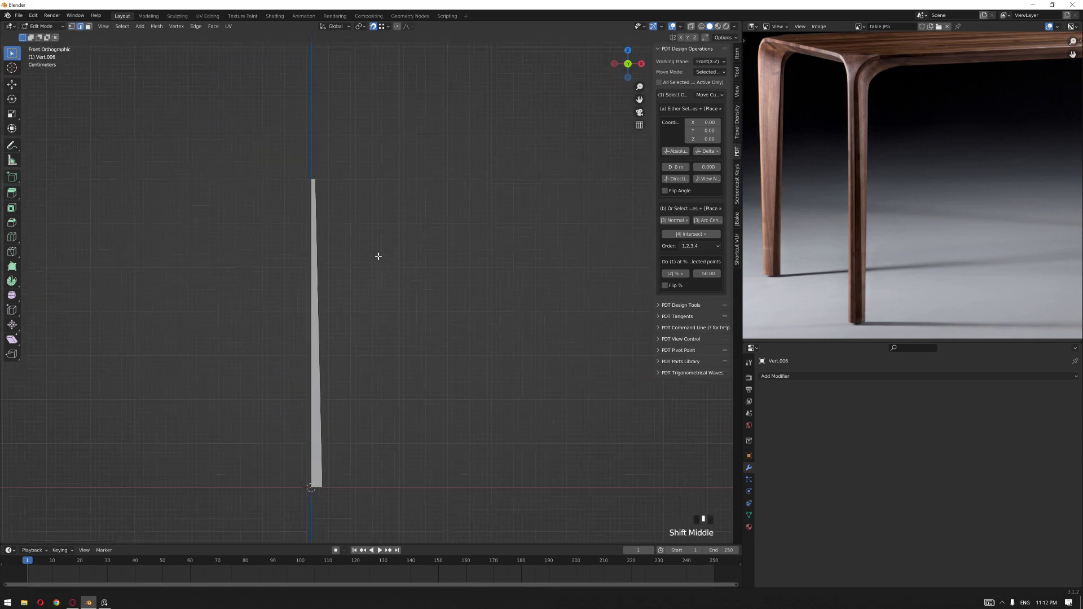
pyautogui.scroll(4, 307, 237)
pyautogui.keyDown('shift'); pyautogui.moveTo(307, 237); pyautogui.dragTo(333, 317, button='middle'); pyautogui.keyUp('shift')
pyautogui.scroll(4, 334, 316)
pyautogui.click(12, 281)
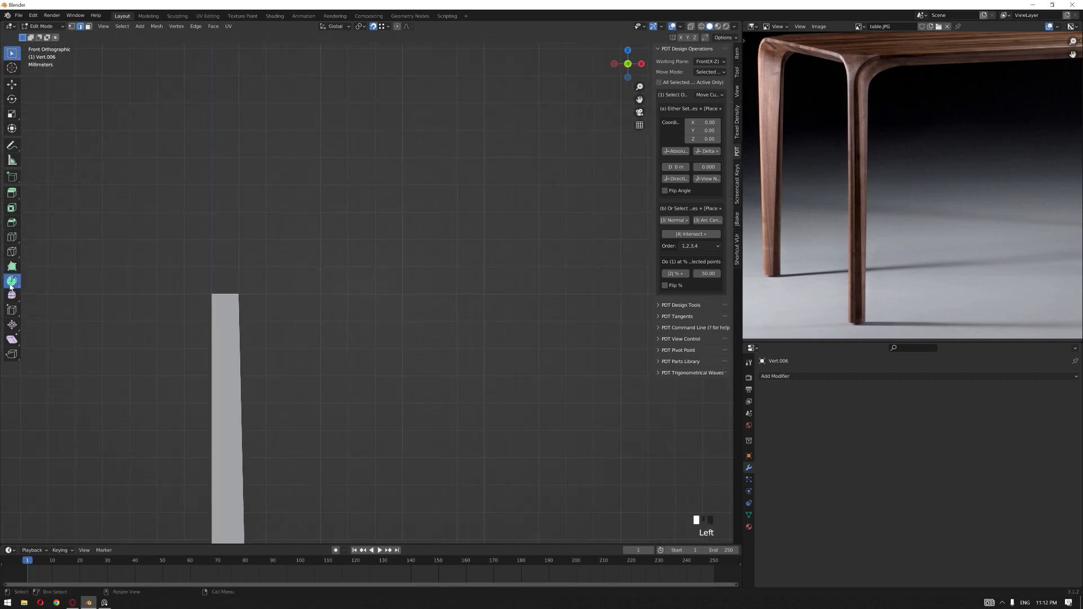
pyautogui.keyDown('shift'); pyautogui.rightClick(311, 293); pyautogui.keyUp('shift')
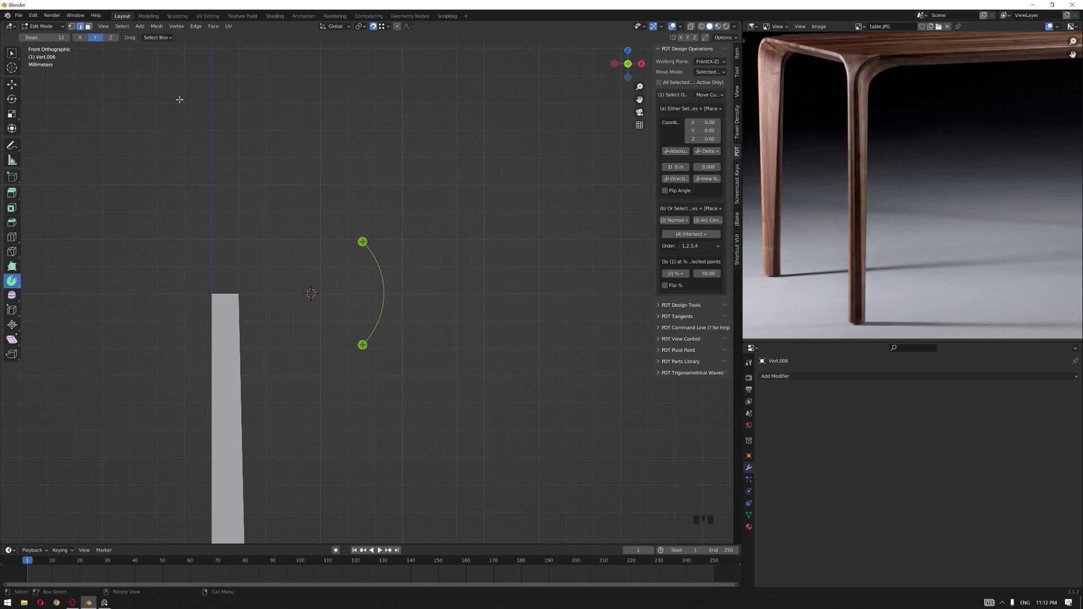
pyautogui.moveTo(362, 241); pyautogui.dragTo(400, 379)
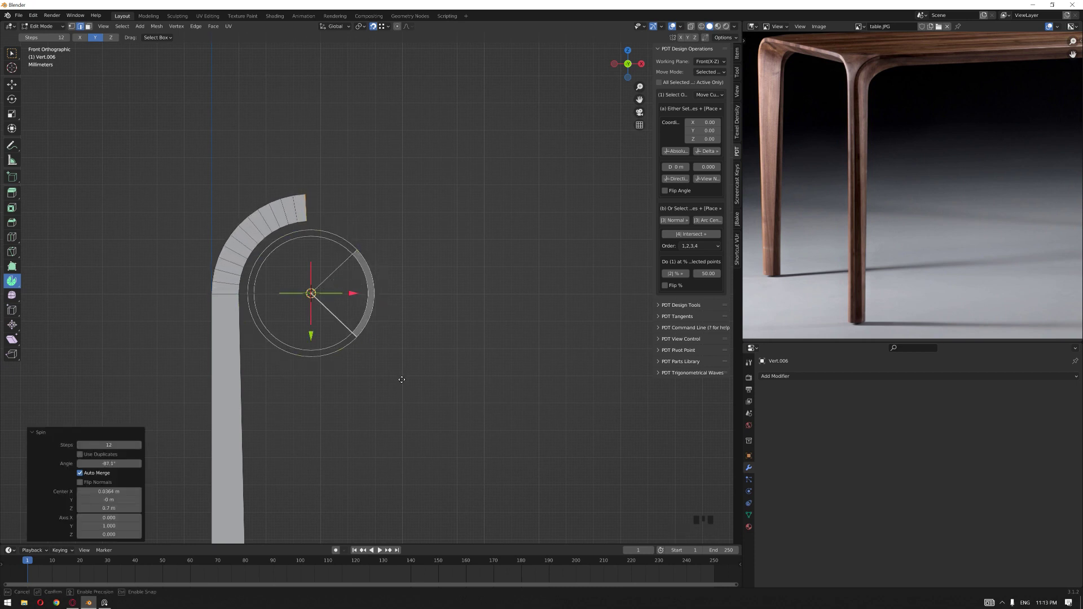
# Set the spin angle of the leg's corner bend to -90°.
pyautogui.click(129, 461)
pyautogui.click(110, 463)
pyautogui.write('-90')
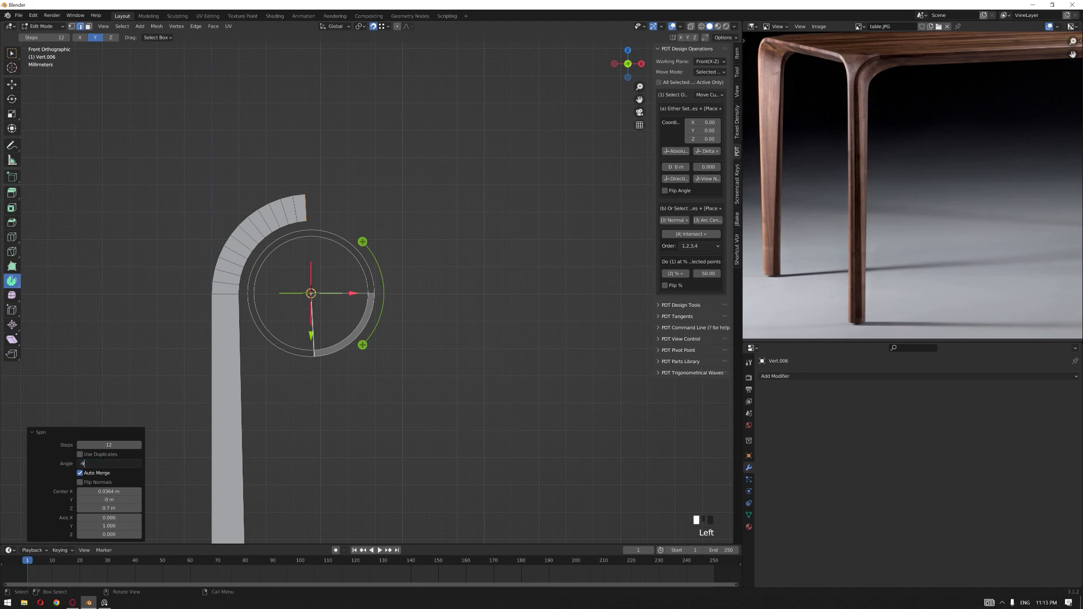
pyautogui.press('Return')
# Return to box selection and offset-extrude the inner edge loop of the leg and bend by about 0.022 m in front view.
pyautogui.scroll(-4, 316, 374)
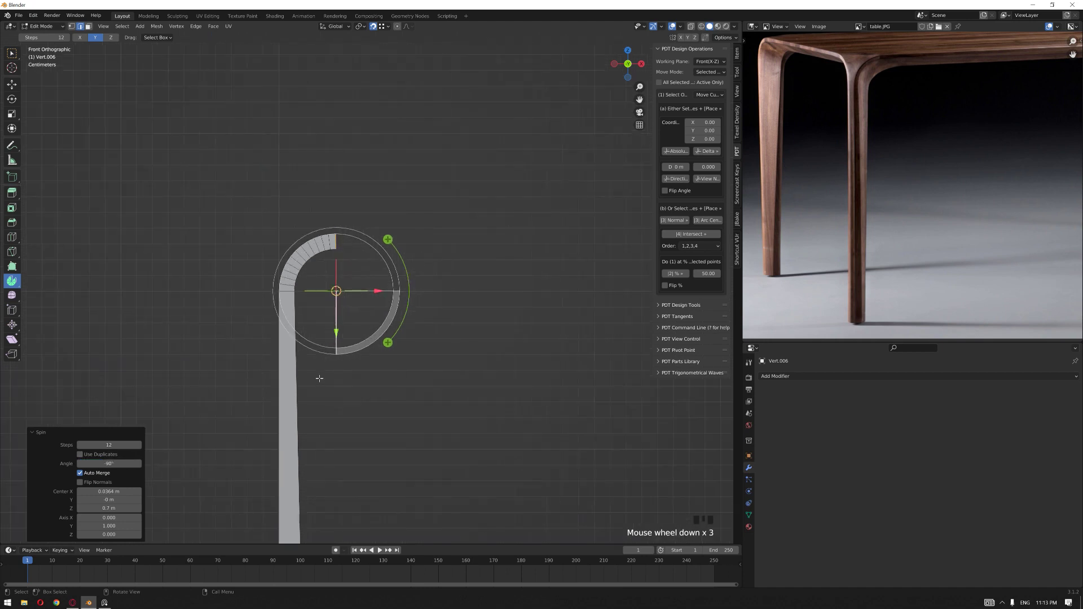
pyautogui.moveTo(374, 434); pyautogui.dragTo(381, 443, button='middle')
pyautogui.scroll(-4, 380, 442)
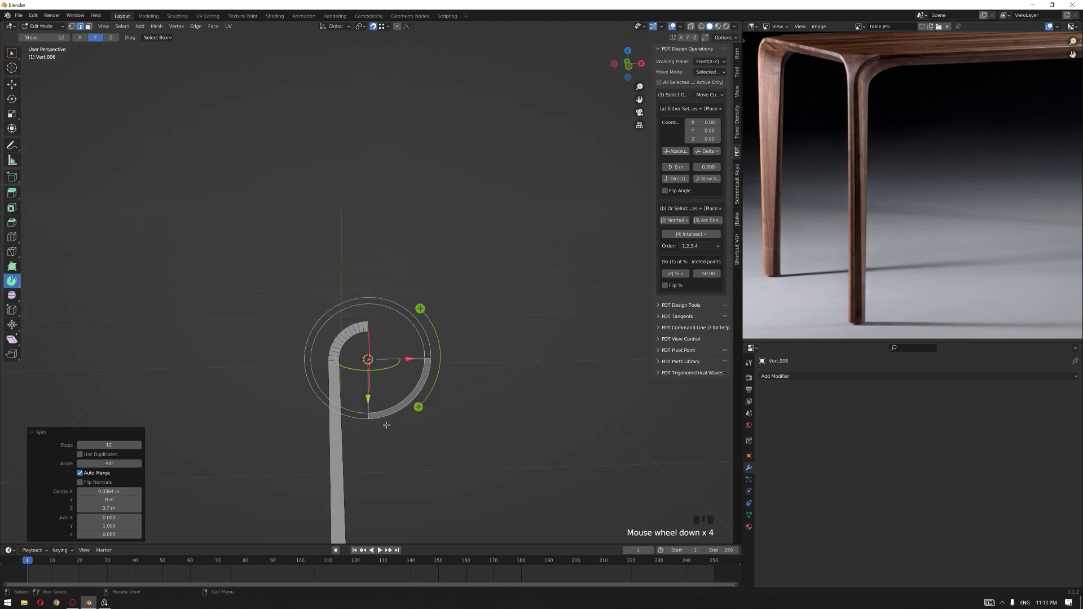
pyautogui.click(12, 53)
pyautogui.keyDown('shift'); pyautogui.moveTo(373, 150); pyautogui.dragTo(358, 133, button='middle'); pyautogui.keyUp('shift')
pyautogui.press('KP_1')
pyautogui.scroll(-2, 357, 205)
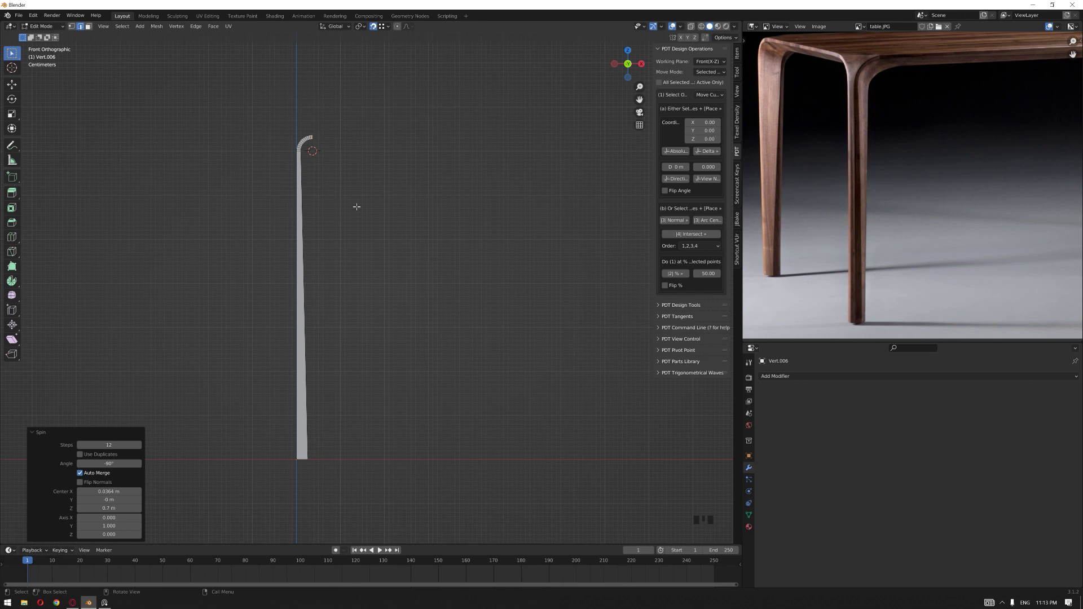
pyautogui.keyDown('alt'); pyautogui.click(303, 249); pyautogui.keyUp('alt')
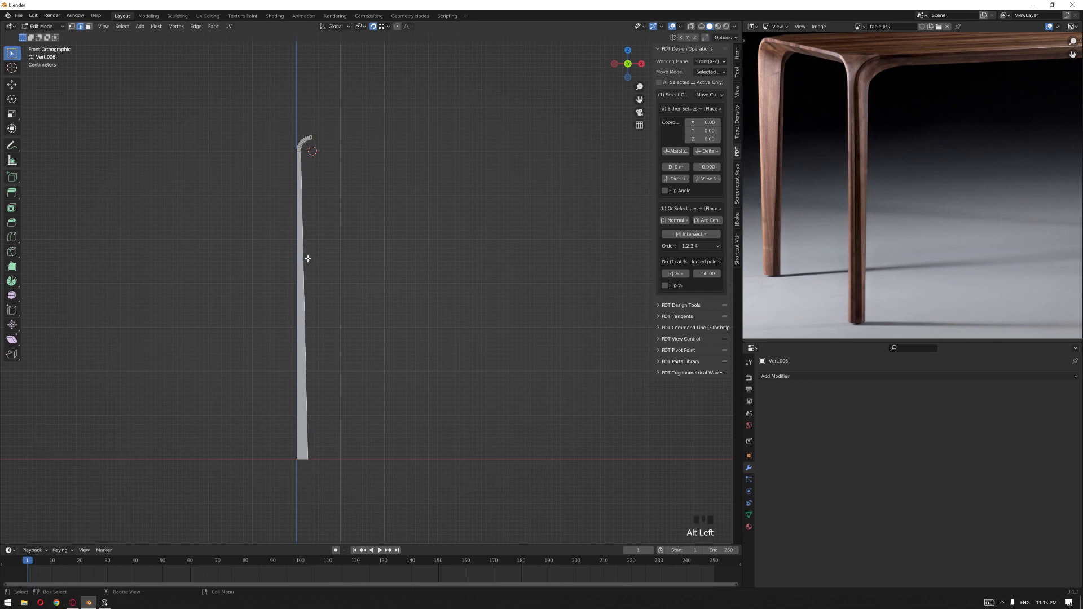
pyautogui.scroll(1, 319, 208)
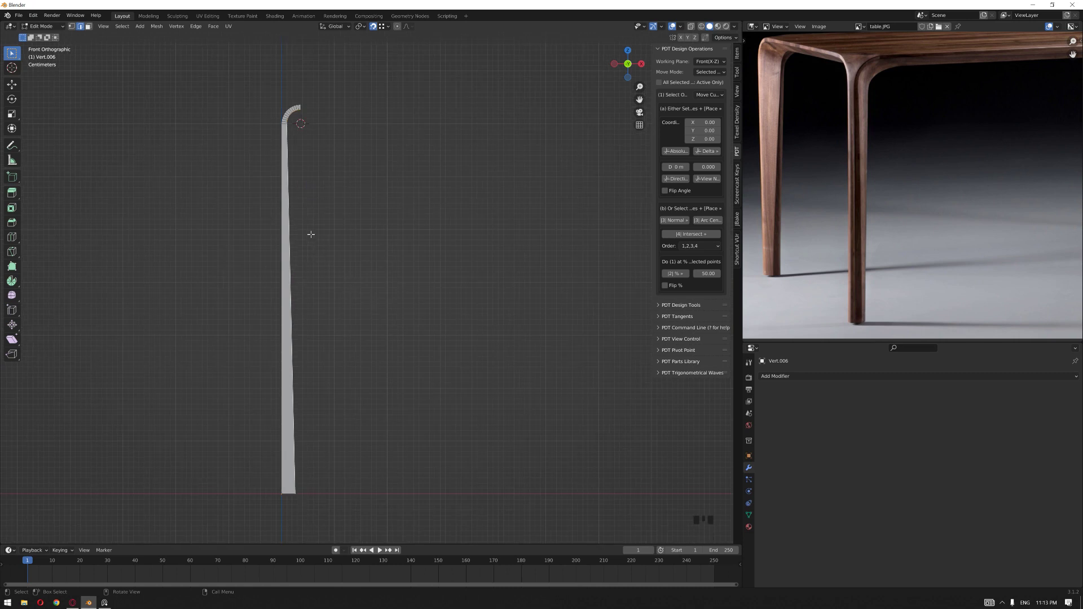
pyautogui.hotkey('ctrl', 'e')
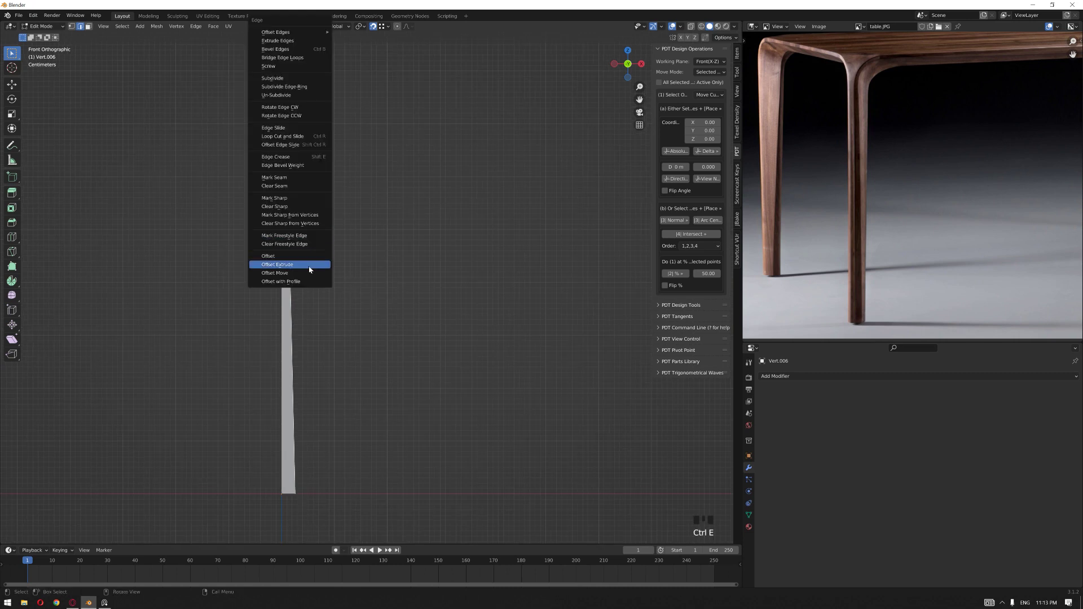
pyautogui.click(313, 265)
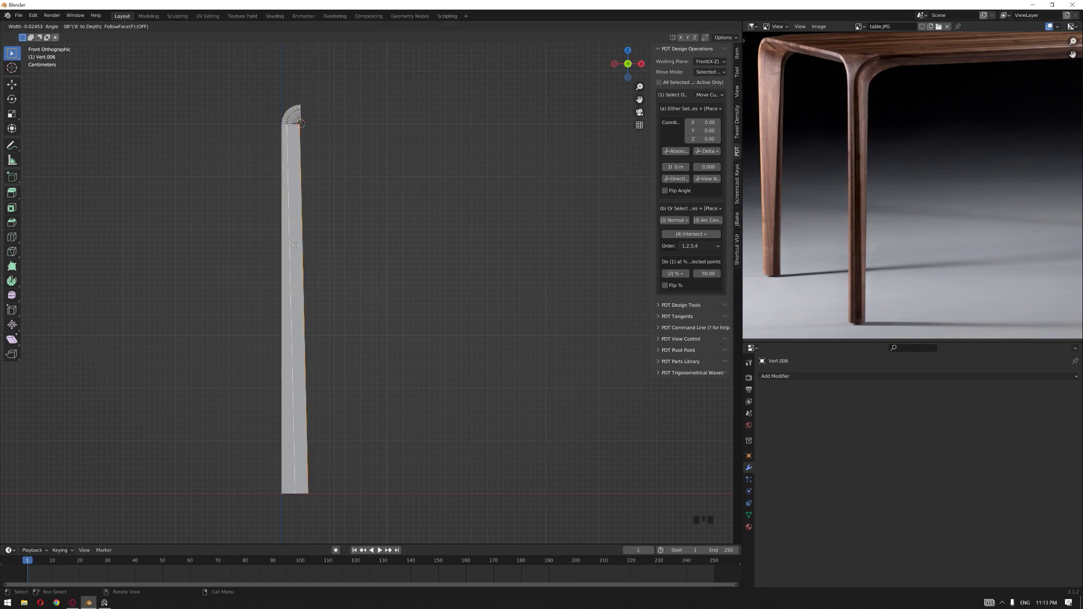
pyautogui.click(297, 243)
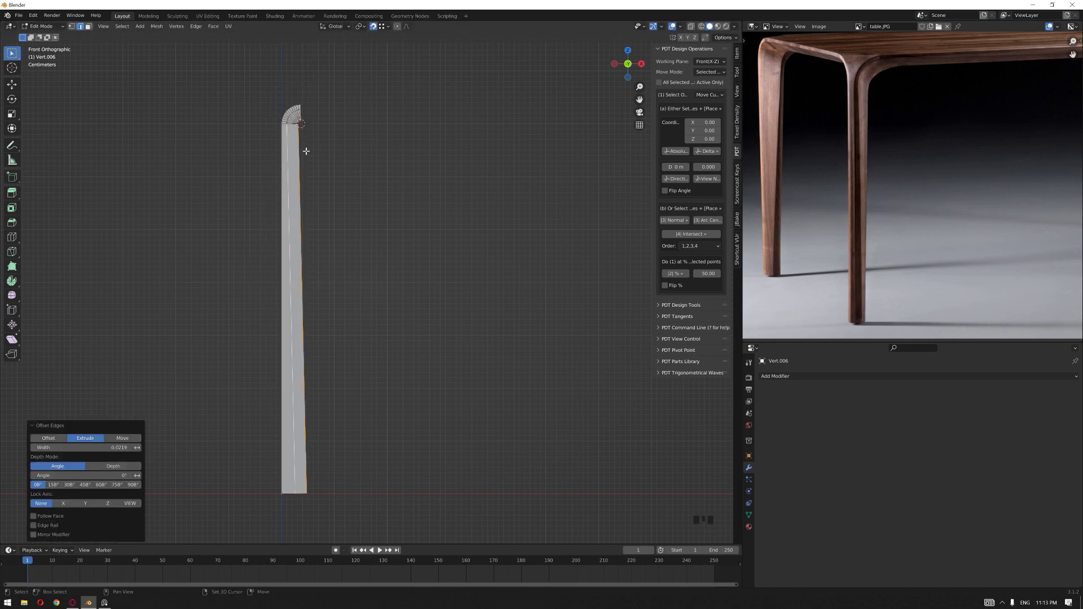
# Set the offset width of the extruded inner edge strip to -0.025.
pyautogui.scroll(8, 356, 182)
pyautogui.scroll(-5, 356, 181)
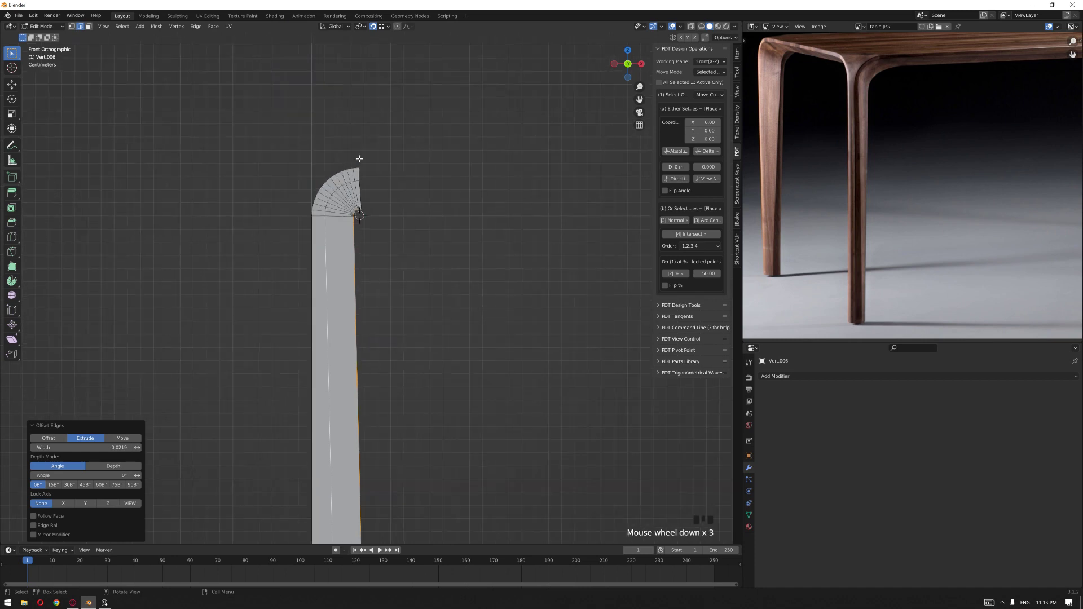
pyautogui.keyDown('shift'); pyautogui.moveTo(358, 169); pyautogui.dragTo(375, 254, button='middle'); pyautogui.keyUp('shift')
pyautogui.scroll(2, 359, 189)
pyautogui.keyDown('shift'); pyautogui.moveTo(358, 189); pyautogui.dragTo(356, 216, button='middle'); pyautogui.keyUp('shift')
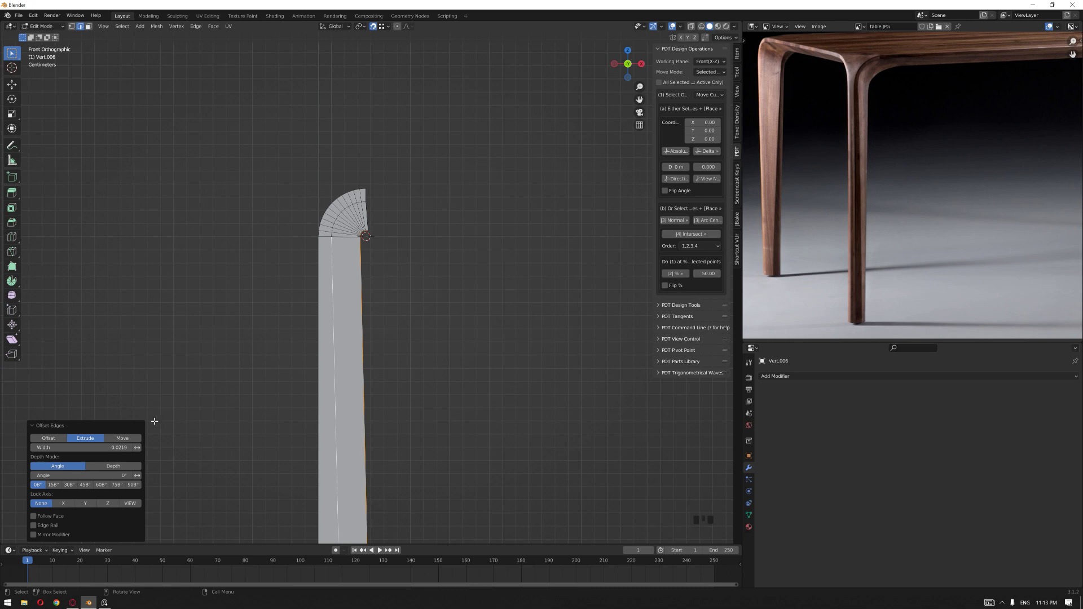
pyautogui.click(84, 448)
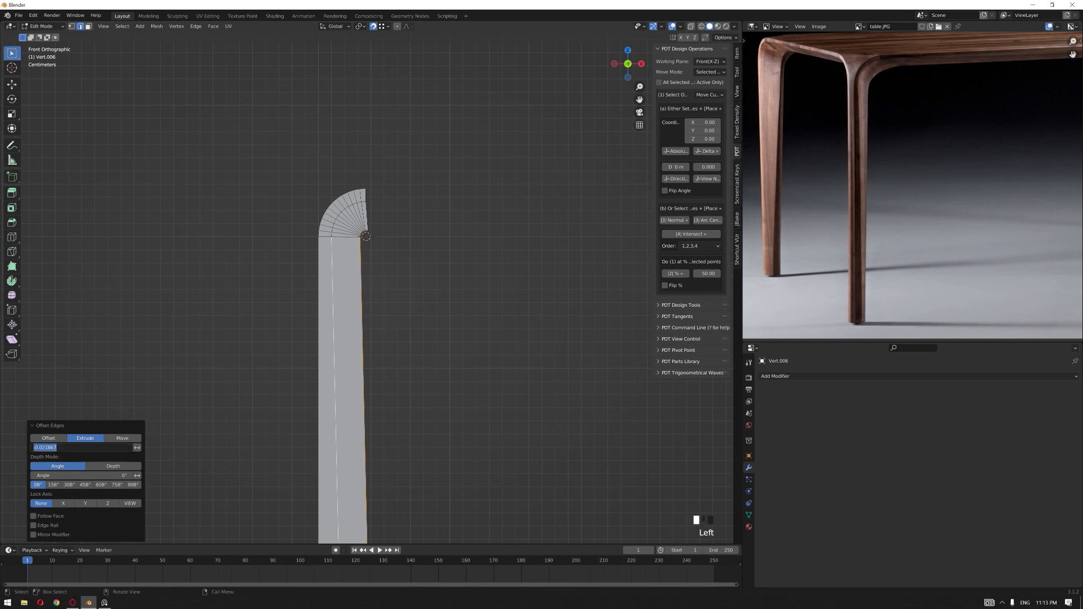
pyautogui.press('BackSpace')
pyautogui.write('-0.025')
pyautogui.press('Return')
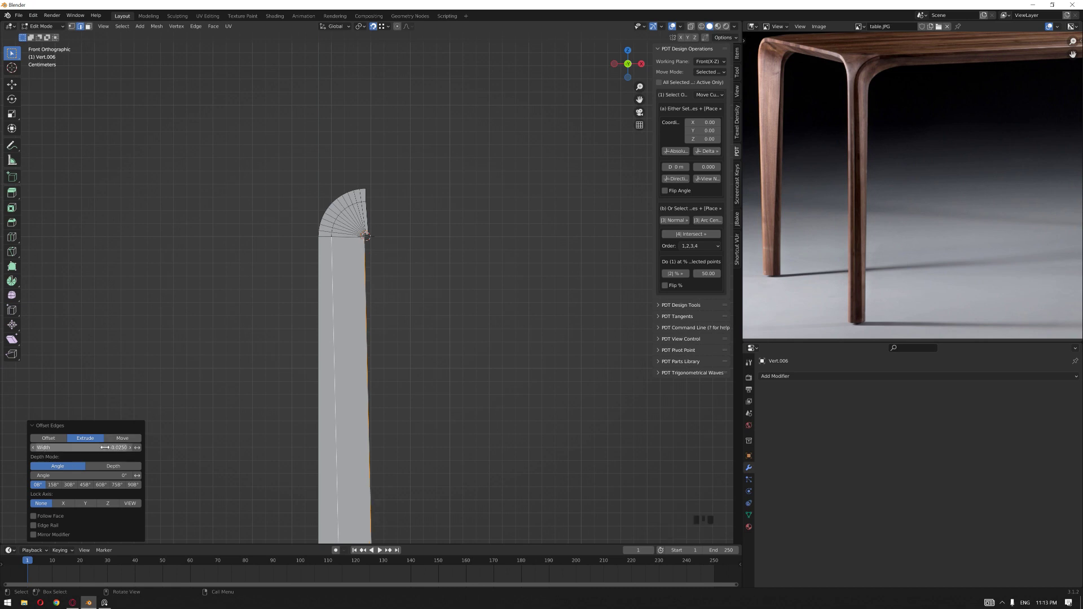
pyautogui.scroll(7, 395, 159)
pyautogui.scroll(2, 372, 107)
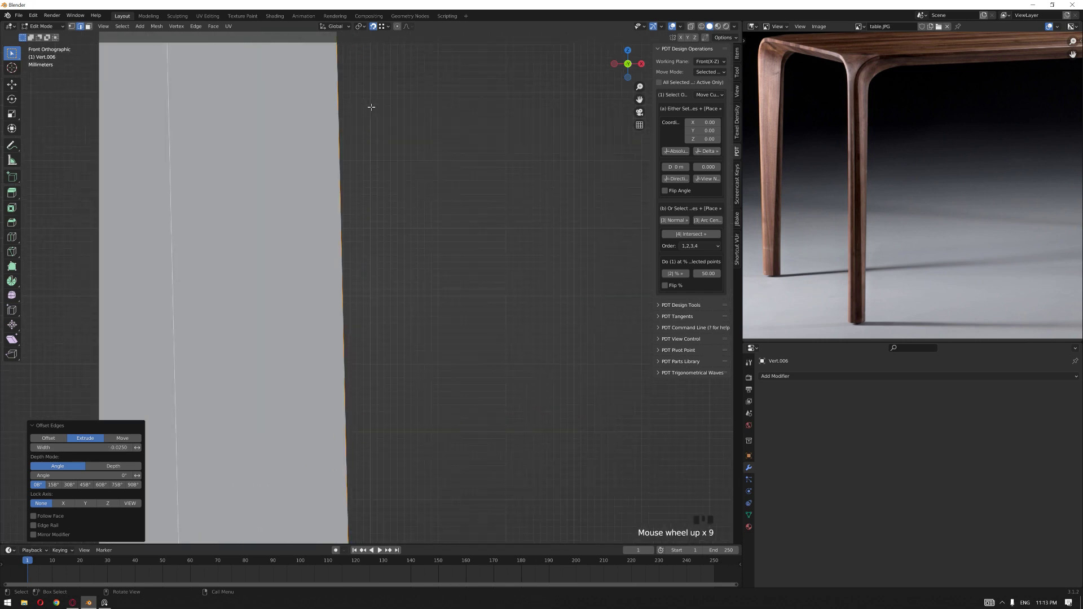
# Set the offset width of the extruded inner edge strip to -0.022.
pyautogui.keyDown('shift'); pyautogui.moveTo(370, 106); pyautogui.dragTo(374, 287, button='middle'); pyautogui.keyUp('shift')
pyautogui.scroll(2, 351, 186)
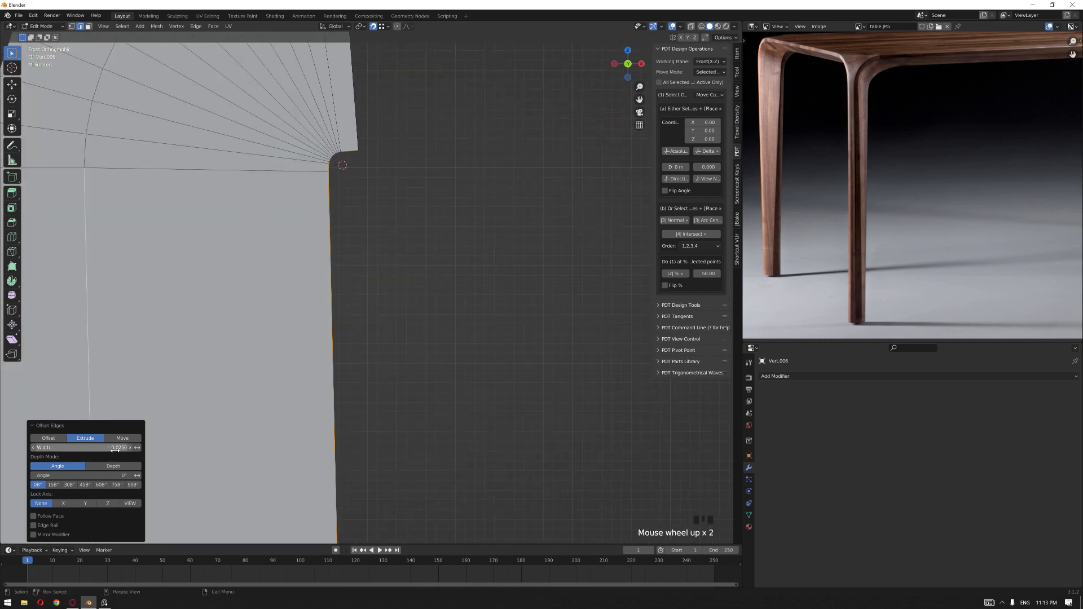
pyautogui.click(84, 447)
pyautogui.write('-0')
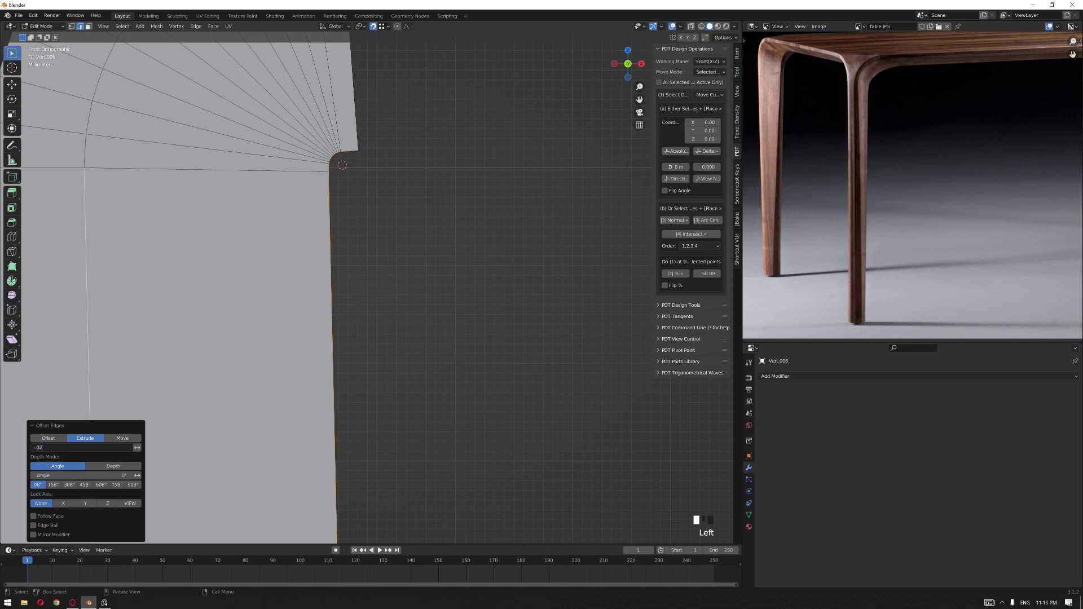
pyautogui.write('.022')
pyautogui.press('Return')
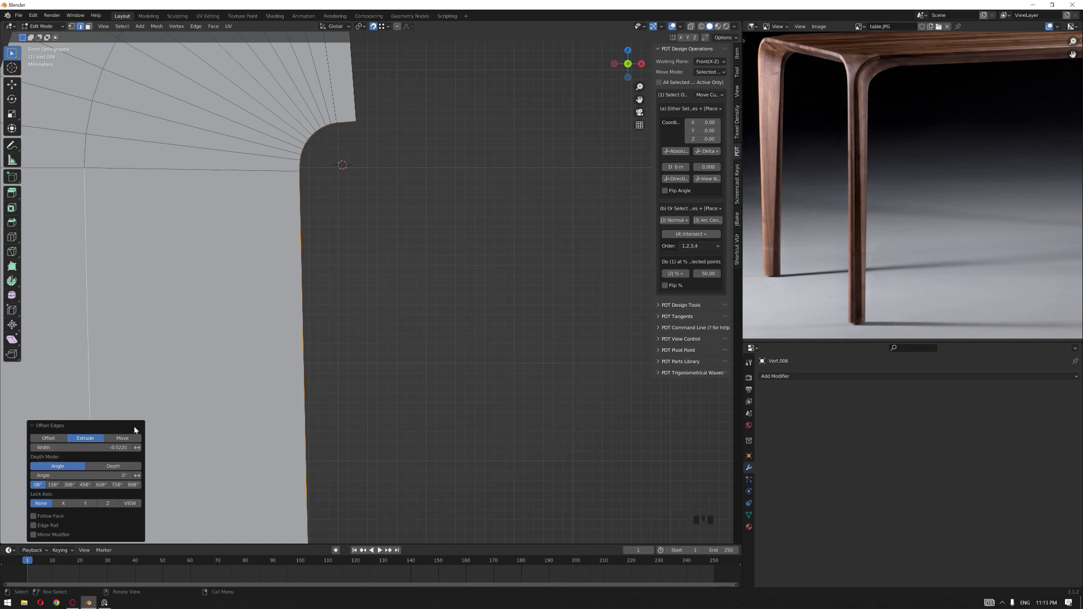
# Examine the leg in perspective and compare it with a close-up of the curved leg corner in the reference image.
pyautogui.scroll(-6, 251, 289)
pyautogui.moveTo(502, 293); pyautogui.dragTo(418, 336, button='middle')
pyautogui.scroll(-4, 448, 270)
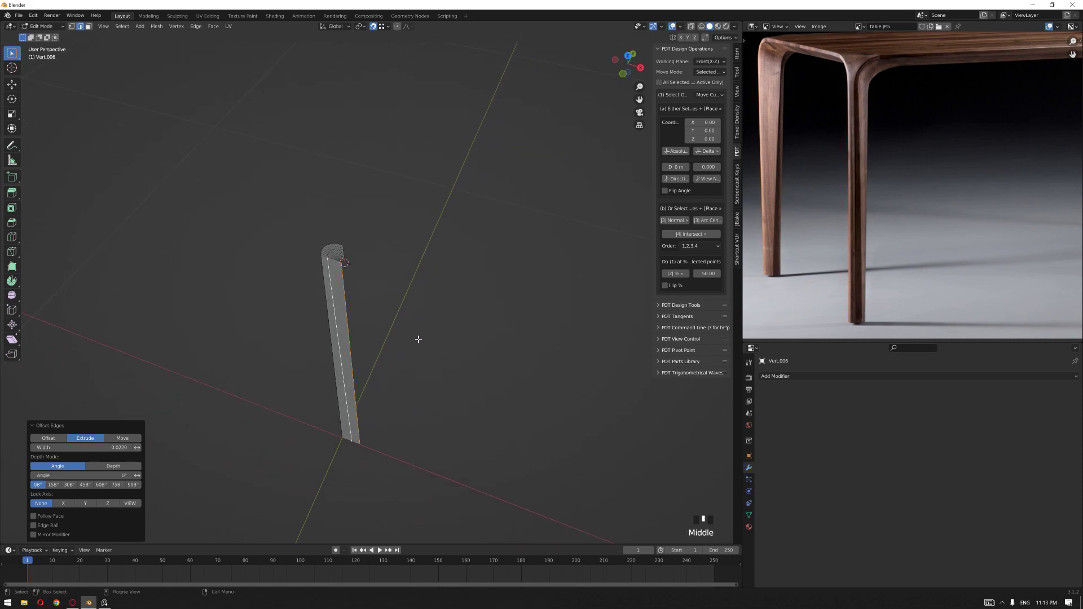
pyautogui.moveTo(800, 157); pyautogui.dragTo(800, 193, button='middle')
pyautogui.scroll(3, 863, 124)
pyautogui.moveTo(863, 124); pyautogui.dragTo(881, 158, button='middle')
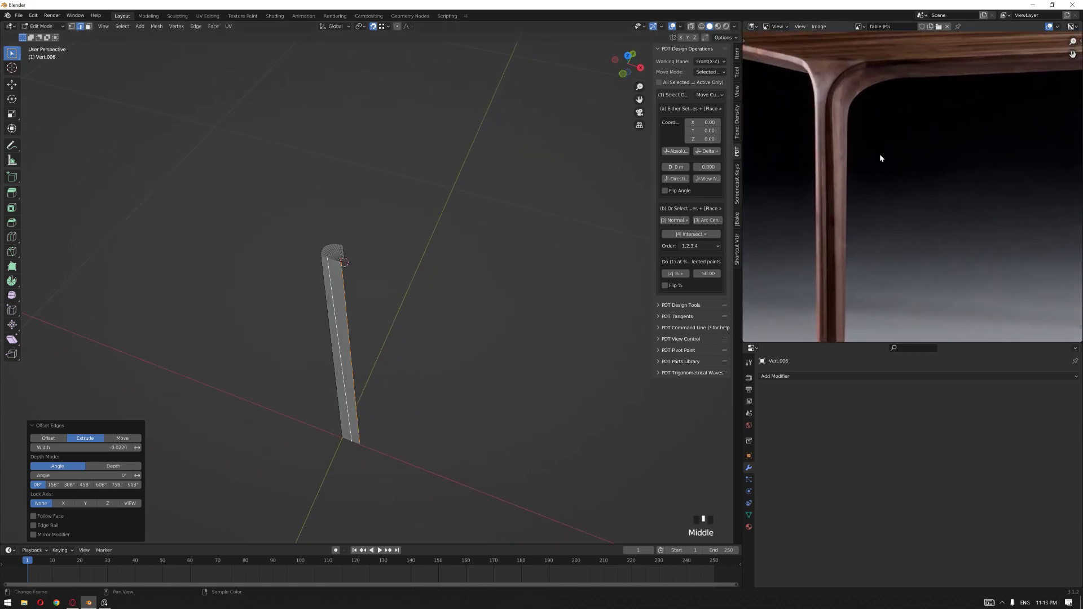
pyautogui.scroll(-1, 880, 158)
pyautogui.scroll(1, 383, 327)
# Move the selected inner edge strip of the leg 0.04 m along the global Y axis.
pyautogui.moveTo(382, 331); pyautogui.dragTo(383, 333, button='middle')
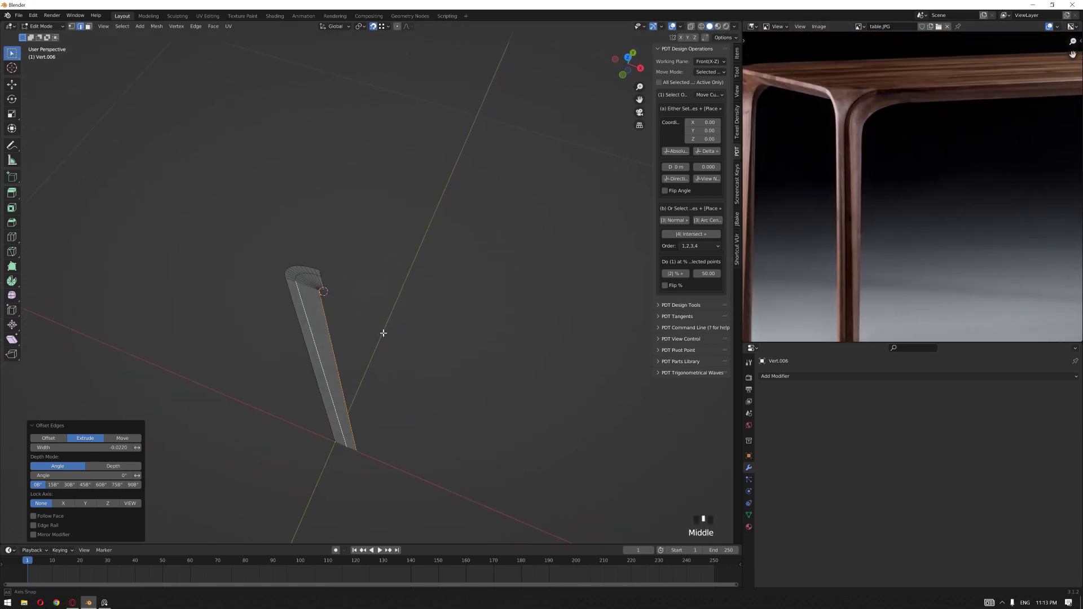
pyautogui.press('g')
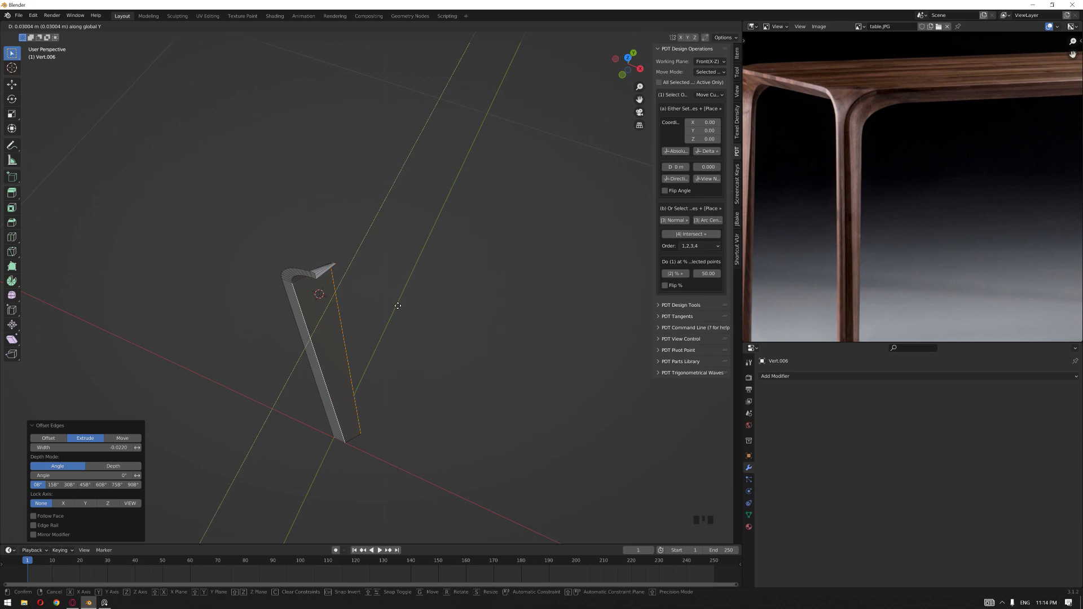
pyautogui.write('0.04')
pyautogui.press('Return')
pyautogui.moveTo(384, 318); pyautogui.dragTo(425, 306, button='middle')
# In Object Mode and top view, duplicate the leg half about 0.041 m along Y and mirror the copy by scaling X to -1.
pyautogui.press('Tab')
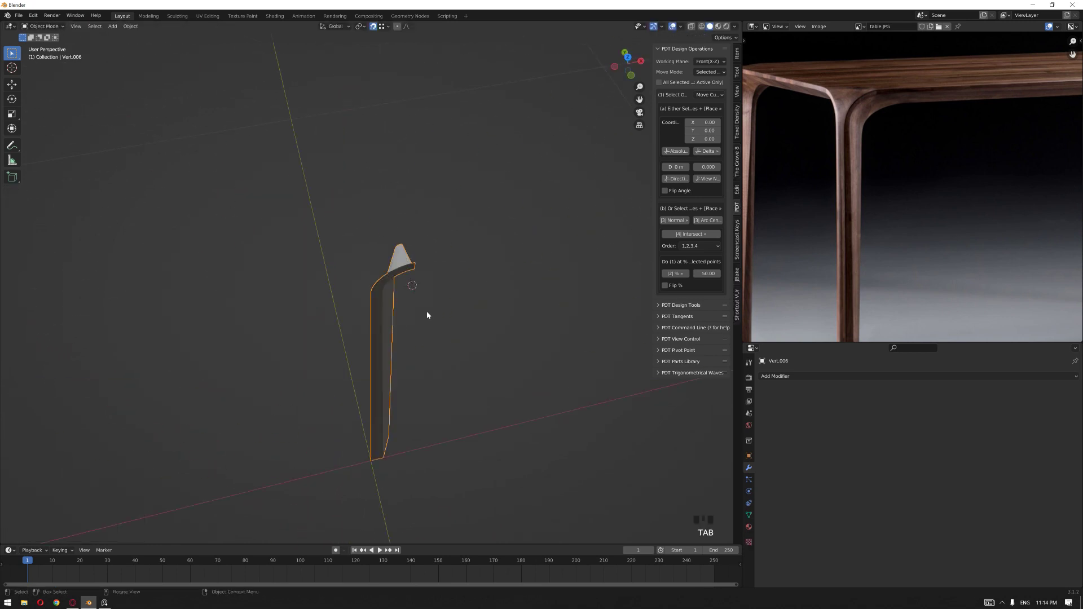
pyautogui.press('KP_7')
pyautogui.keyDown('shift'); pyautogui.moveTo(422, 319); pyautogui.dragTo(445, 356, button='middle'); pyautogui.keyUp('shift')
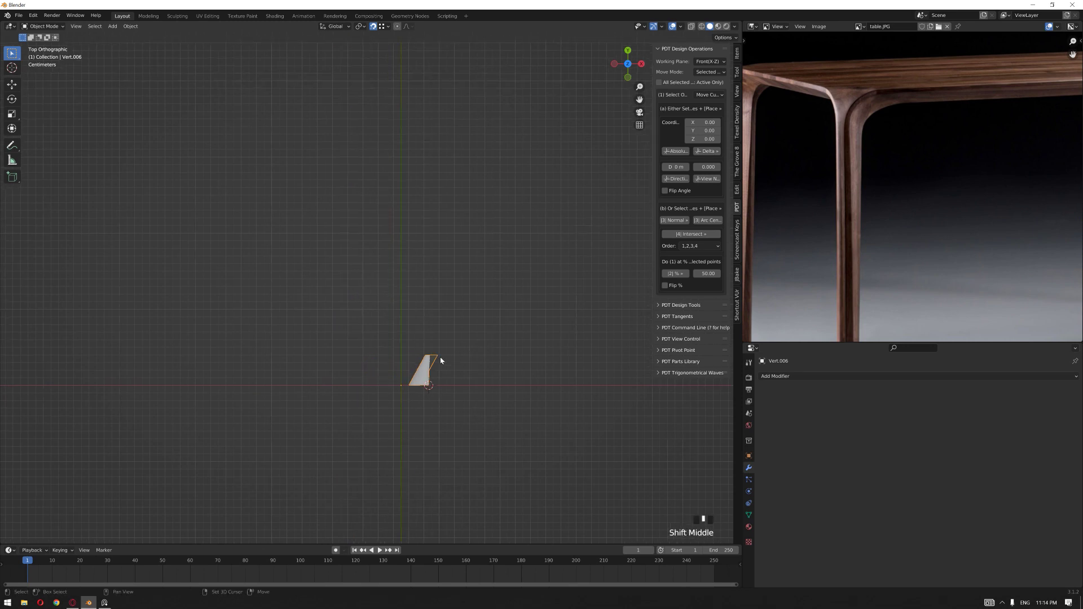
pyautogui.hotkey('shift', 'd')
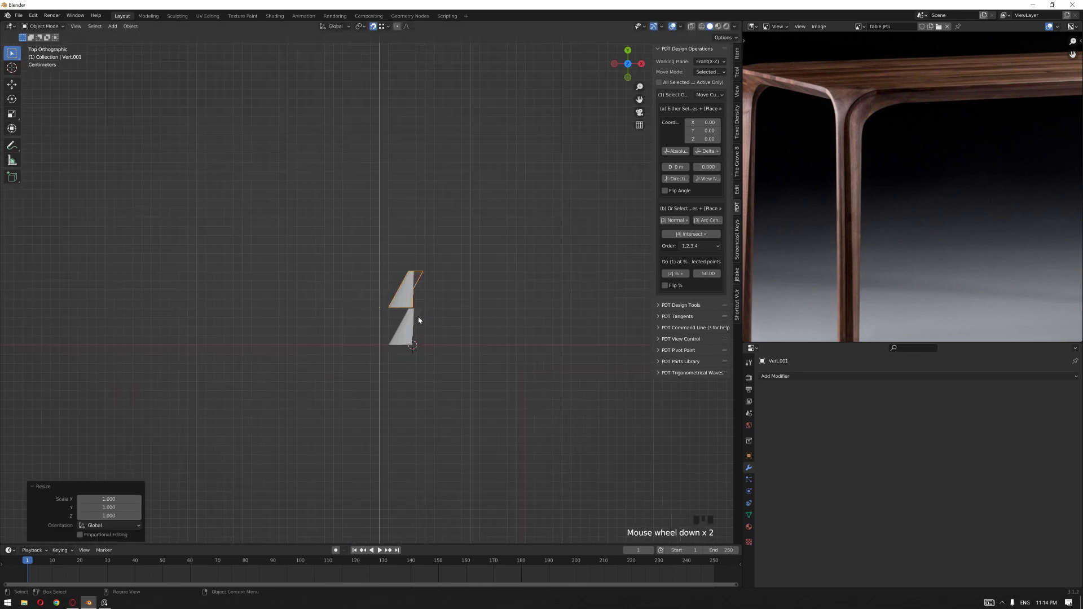
pyautogui.press('s')
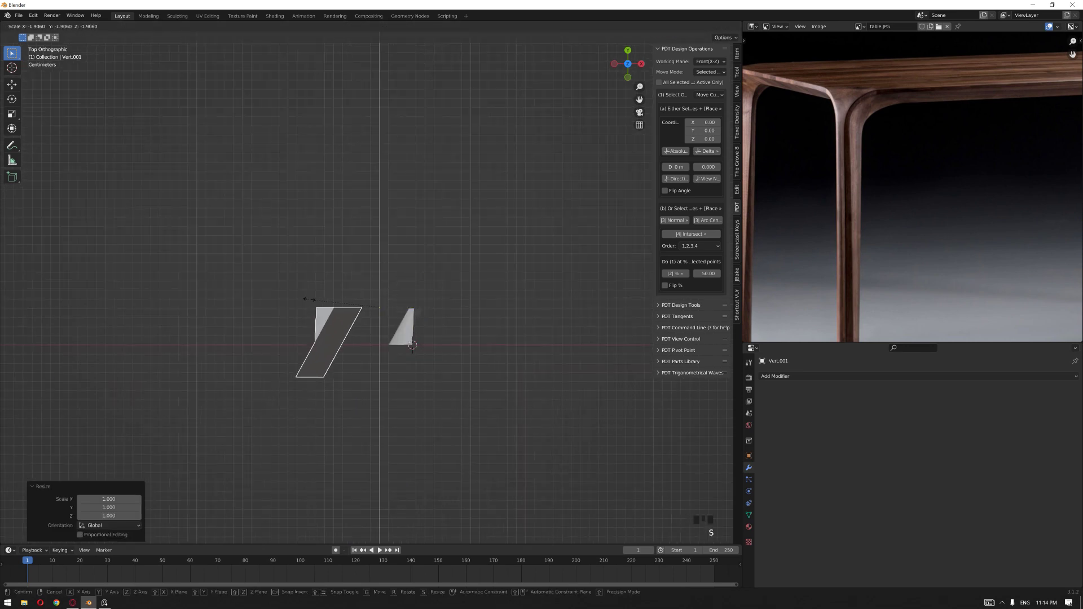
pyautogui.press('x')
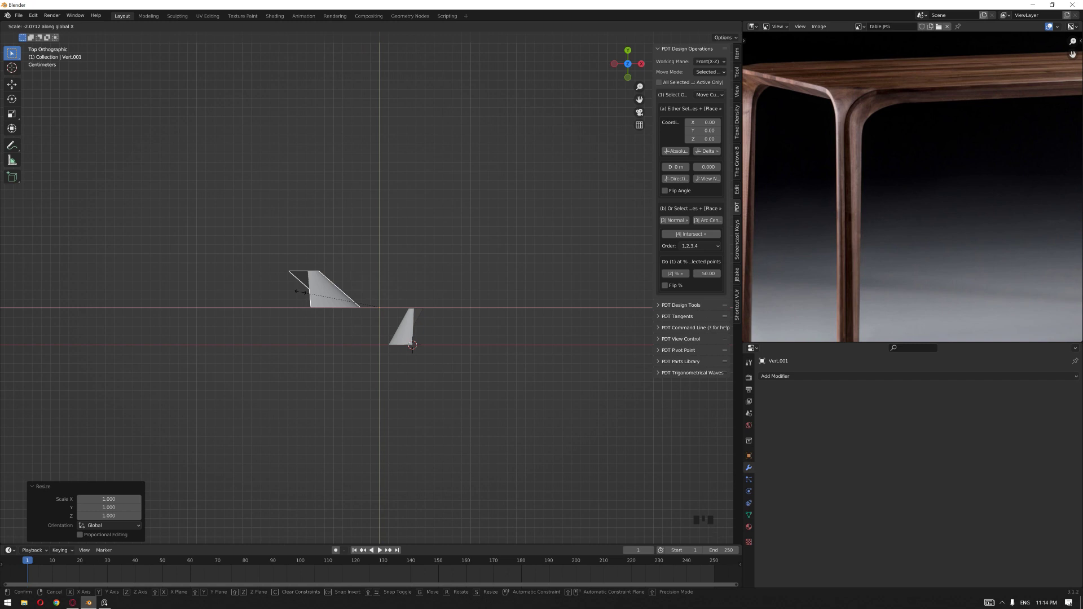
pyautogui.write('-1')
pyautogui.press('Return')
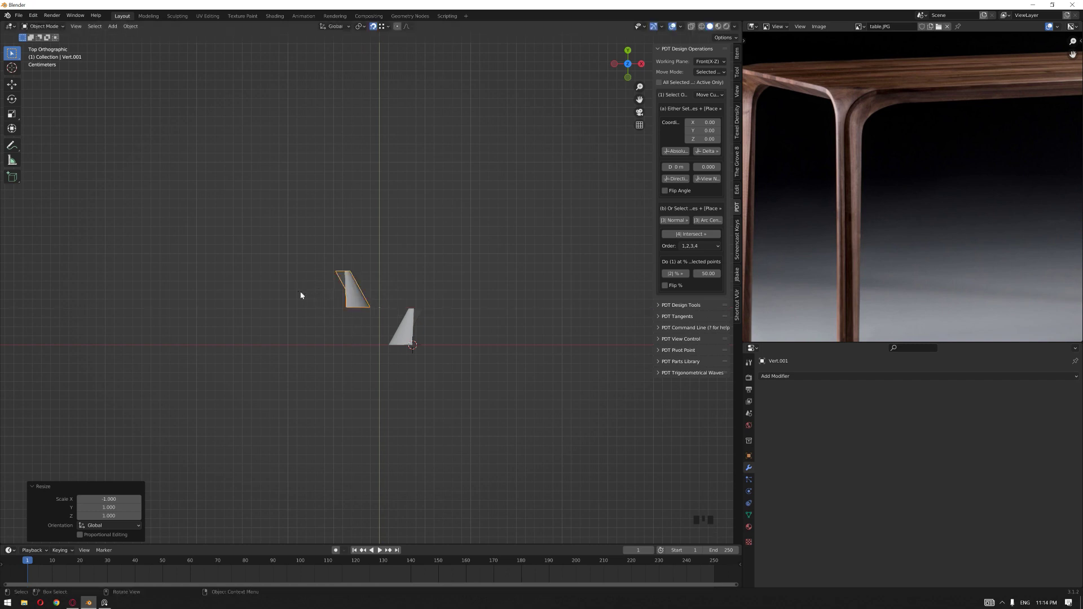
# Move the mirrored copy back along Y onto the X axis, and shift it about -0.010 m in X and 0.010 m in Y.
pyautogui.scroll(3, 345, 281)
pyautogui.press('g')
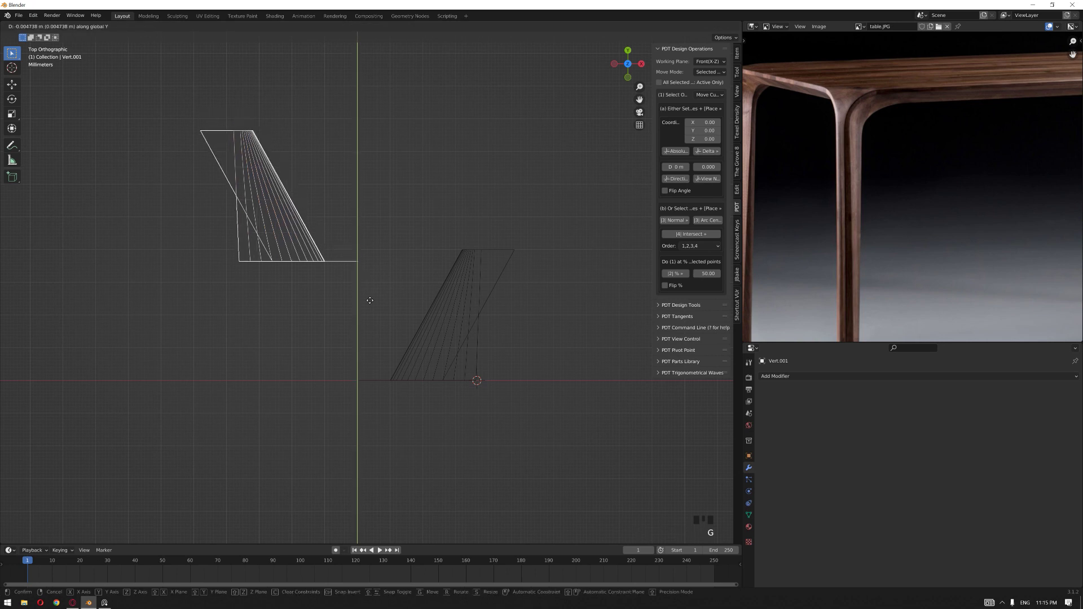
pyautogui.click(357, 381)
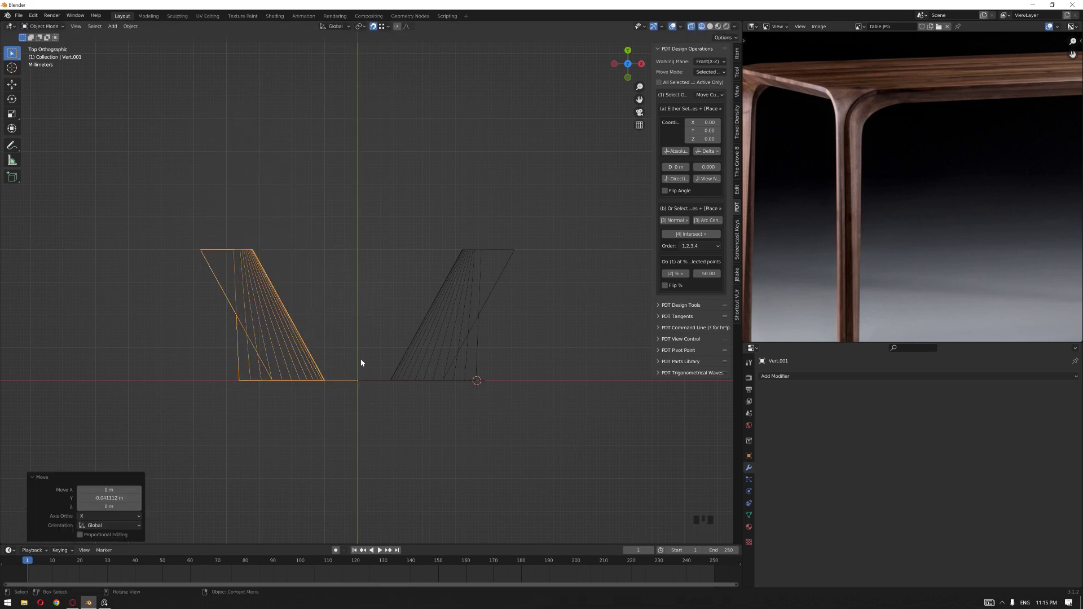
pyautogui.press('g')
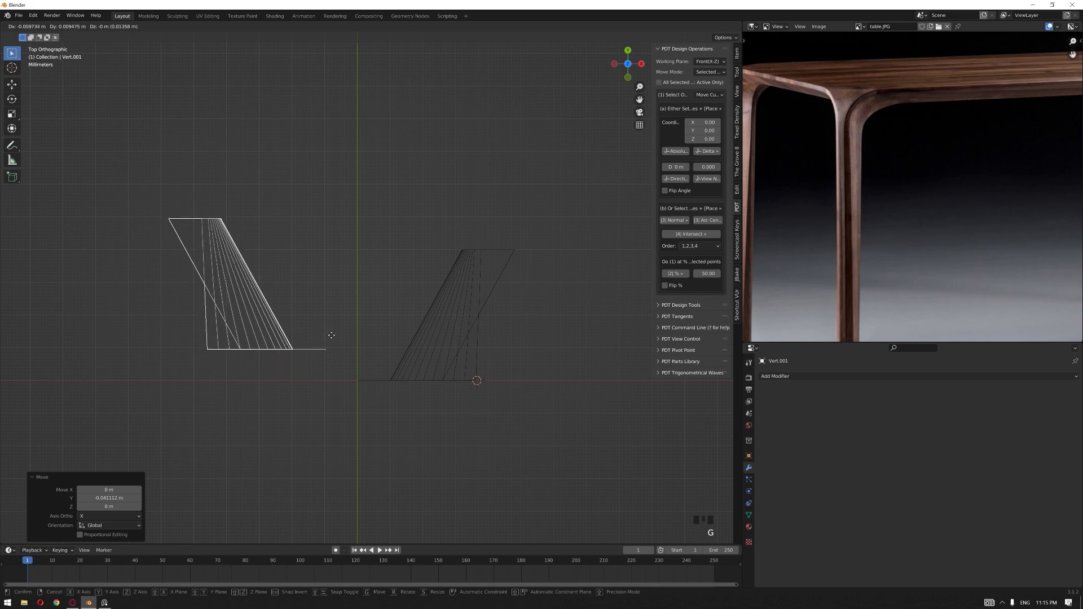
pyautogui.click(330, 338)
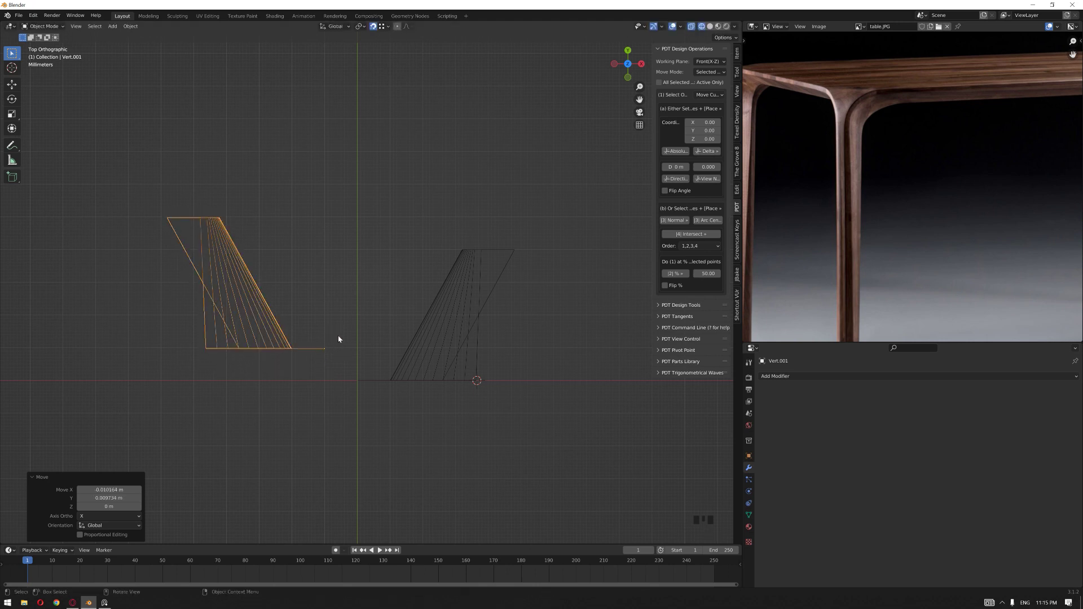
# Rotate the mirrored leg half by 85° in top view.
pyautogui.press('r')
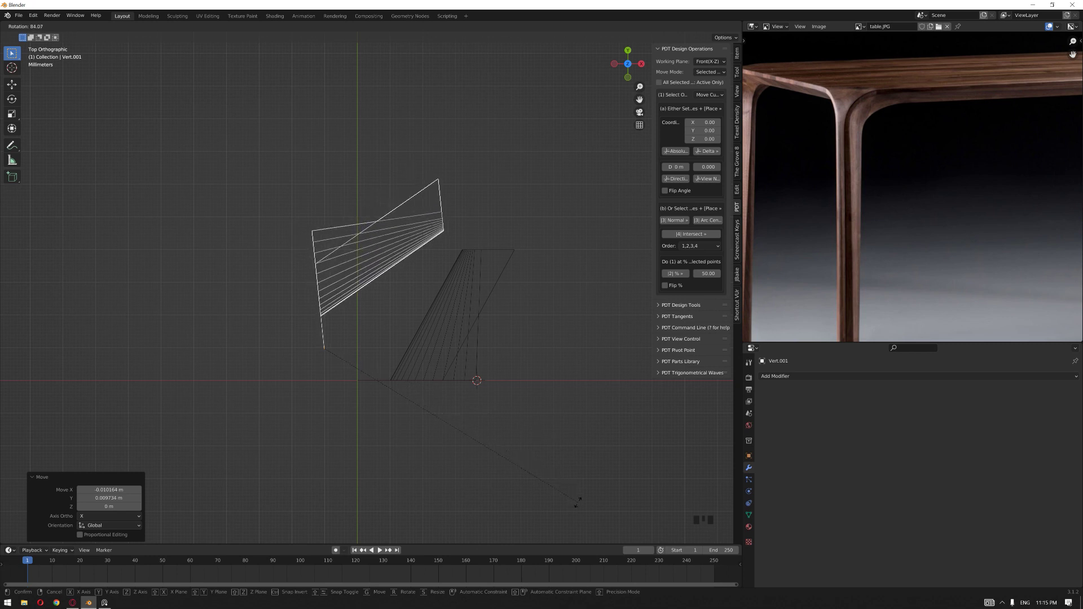
pyautogui.write('85')
pyautogui.press('Return')
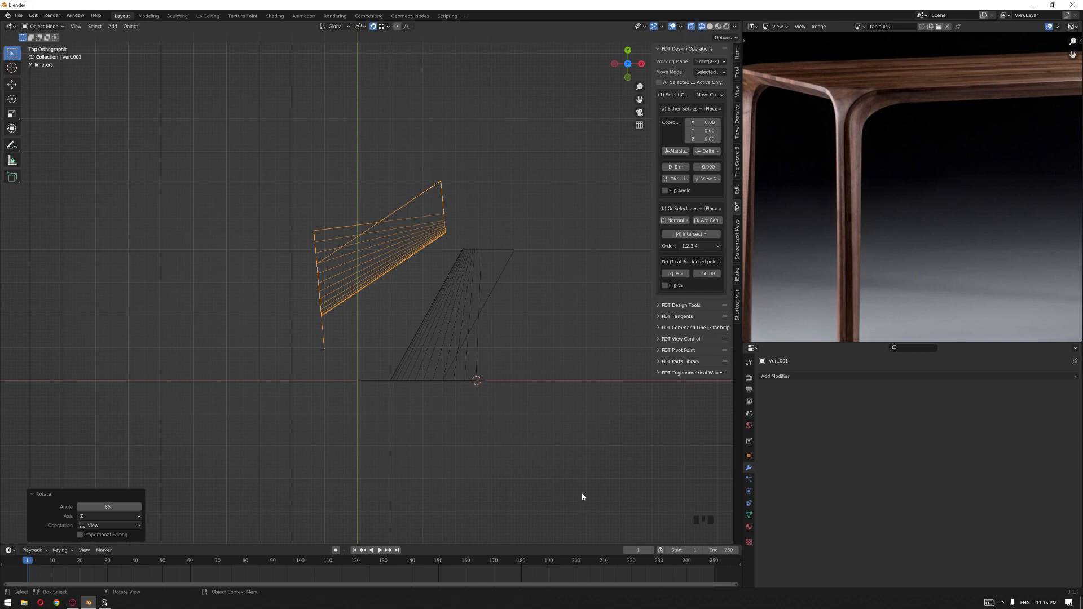
# Select both leg halves and join them into a single object.
pyautogui.click(478, 437)
pyautogui.moveTo(479, 437); pyautogui.dragTo(372, 302, button='middle')
pyautogui.scroll(-7, 446, 384)
pyautogui.click(374, 299)
pyautogui.keyDown('shift'); pyautogui.click(370, 267); pyautogui.keyUp('shift')
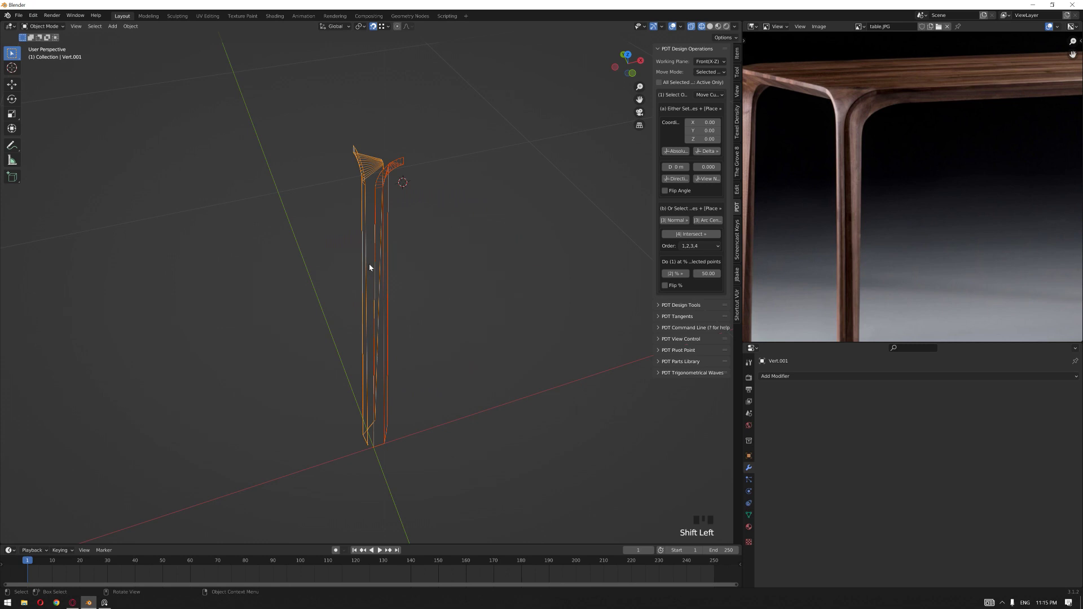
pyautogui.hotkey('ctrl', 'j')
# In edge selection of Edit Mode, create a face between the straight outer vertical edges of the two leg halves.
pyautogui.scroll(1, 392, 291)
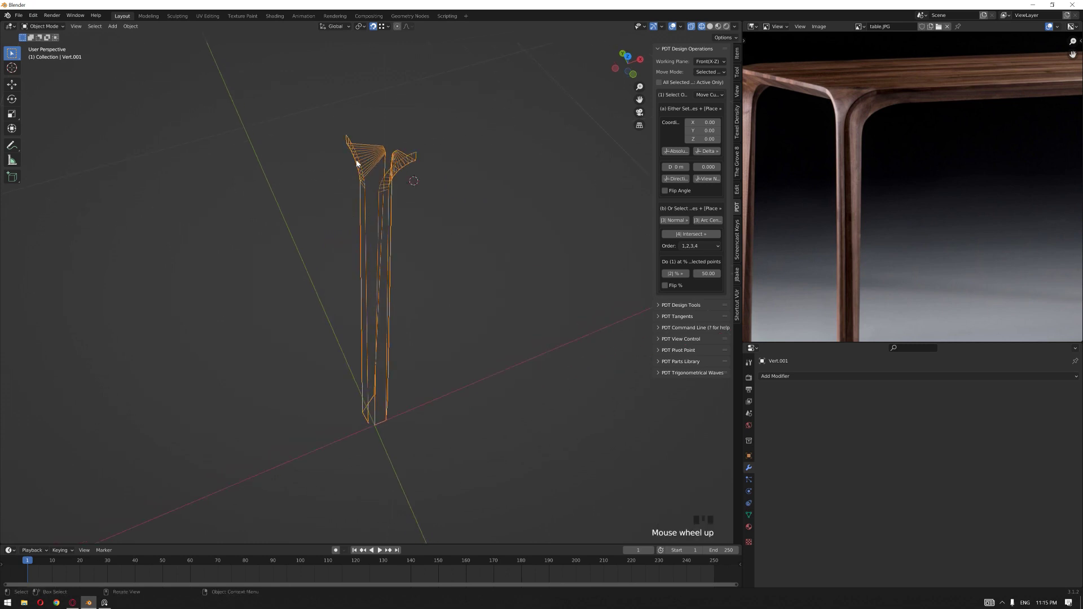
pyautogui.scroll(3, 433, 316)
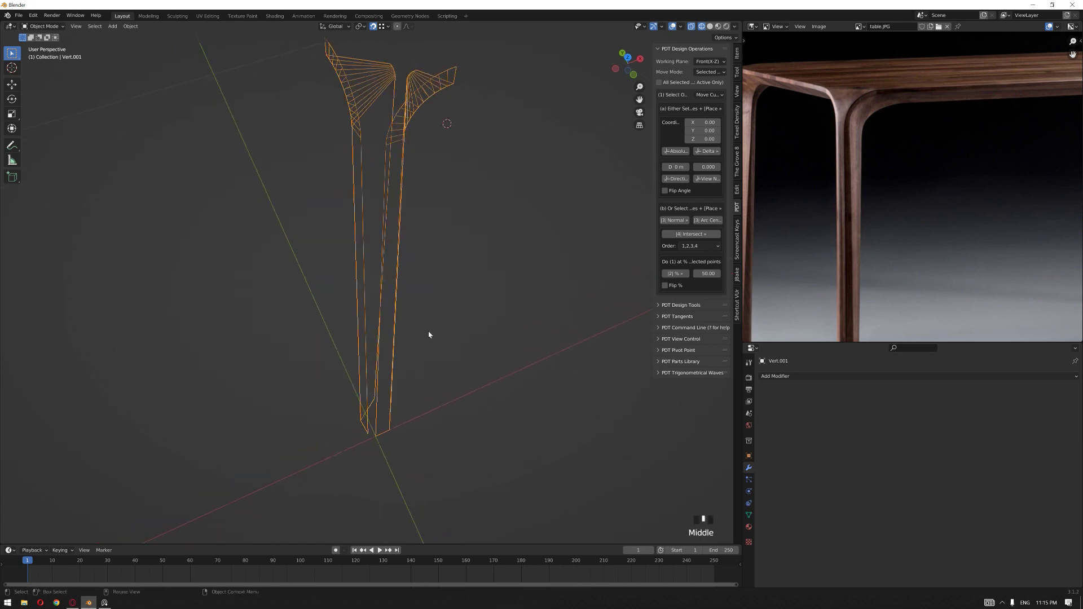
pyautogui.press('Tab')
pyautogui.press('2')
pyautogui.click(364, 281)
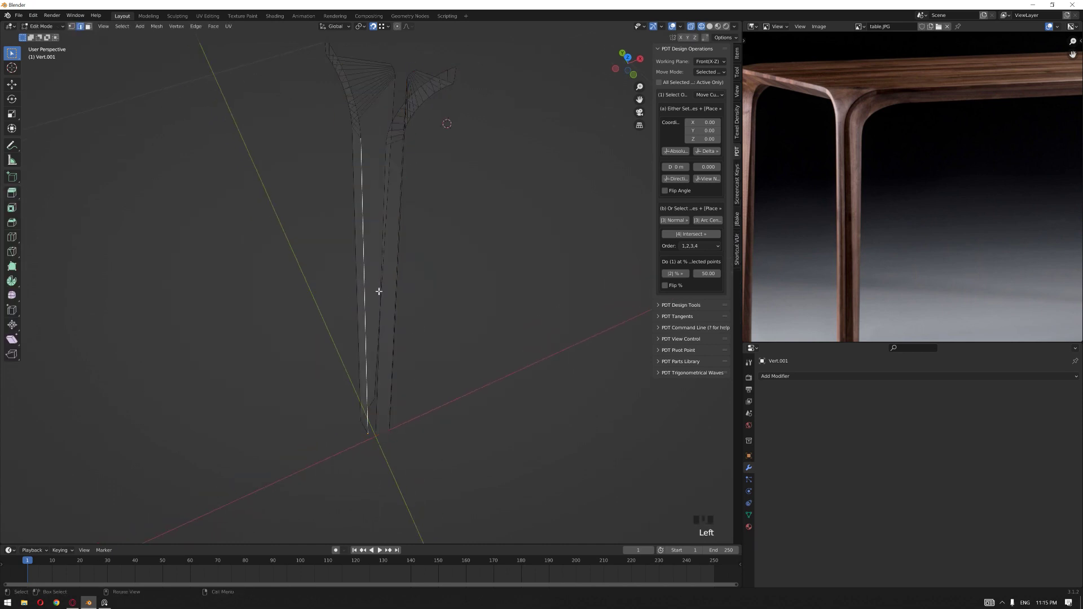
pyautogui.keyDown('shift'); pyautogui.moveTo(375, 292); pyautogui.dragTo(406, 314, button='middle'); pyautogui.keyUp('shift')
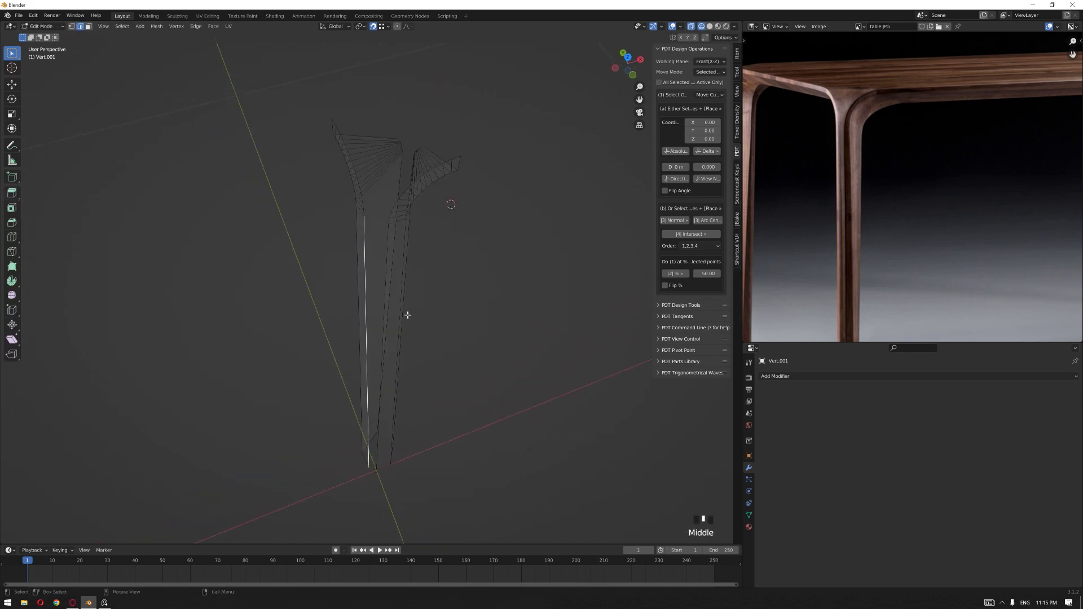
pyautogui.keyDown('shift'); pyautogui.click(386, 258); pyautogui.keyUp('shift')
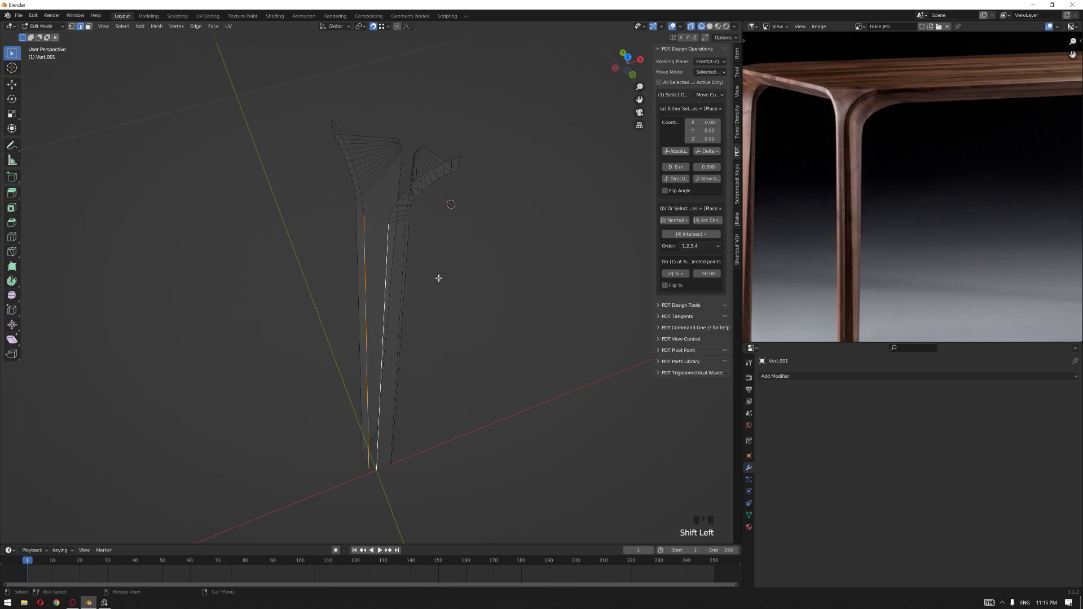
pyautogui.press('f')
# Create a face between the end edges of the two bends at the top of the leg.
pyautogui.moveTo(422, 193); pyautogui.dragTo(363, 108, button='middle')
pyautogui.click(445, 177)
pyautogui.keyDown('shift'); pyautogui.click(345, 102); pyautogui.keyUp('shift')
pyautogui.keyDown('shift'); pyautogui.click(419, 98); pyautogui.keyUp('shift')
pyautogui.press('f')
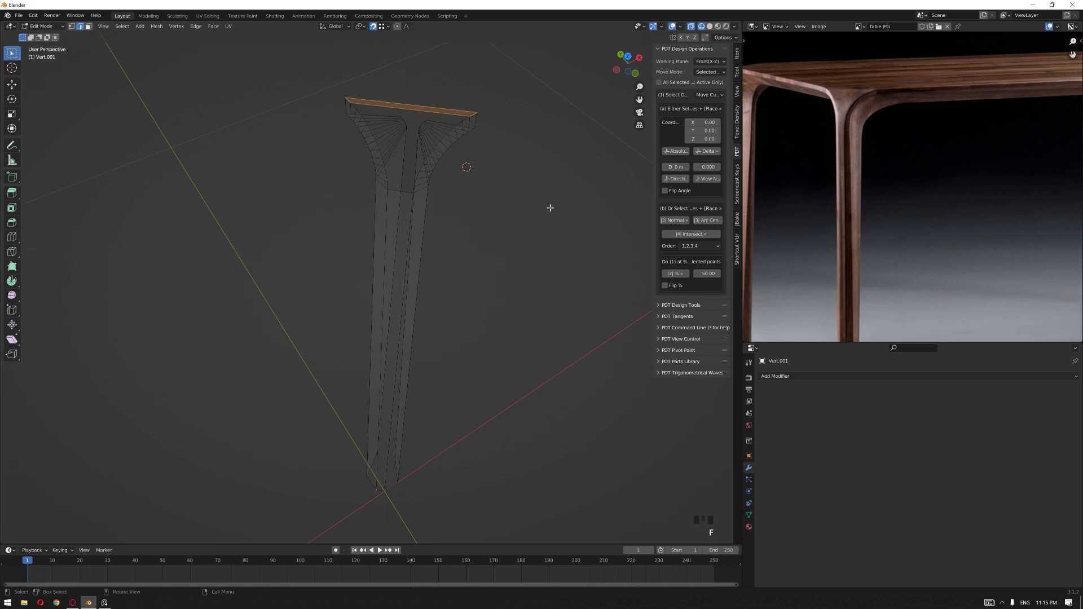
# Select the boundary loop of the open outer corner between the two bends and fill it with faces.
pyautogui.moveTo(549, 208); pyautogui.dragTo(519, 198, button='middle')
pyautogui.scroll(2, 502, 302)
pyautogui.moveTo(502, 302); pyautogui.dragTo(505, 288, button='middle')
pyautogui.scroll(-2, 511, 348)
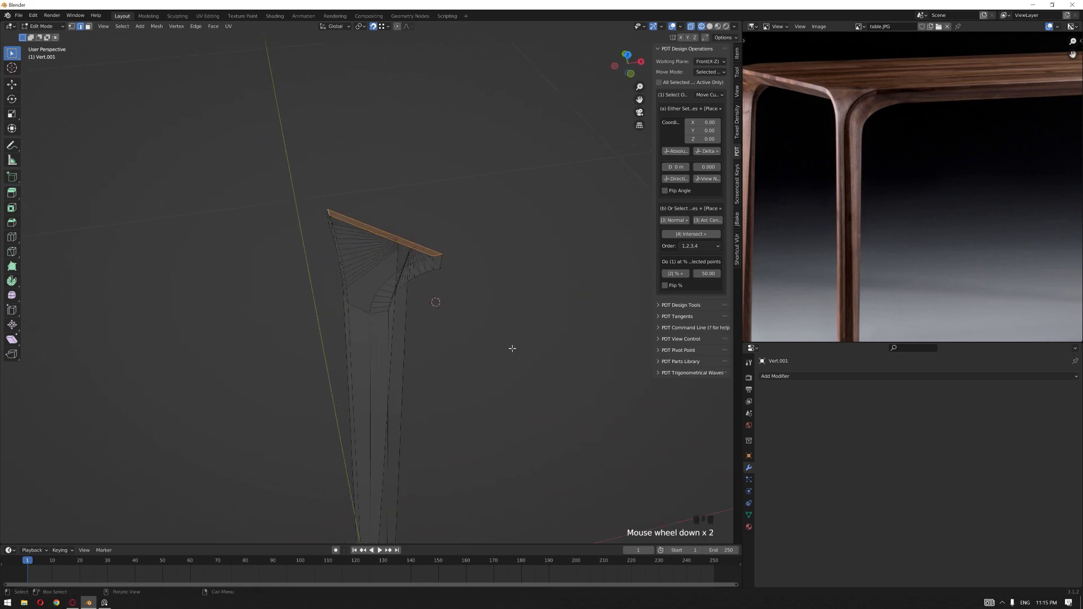
pyautogui.click(512, 349)
pyautogui.scroll(1, 373, 299)
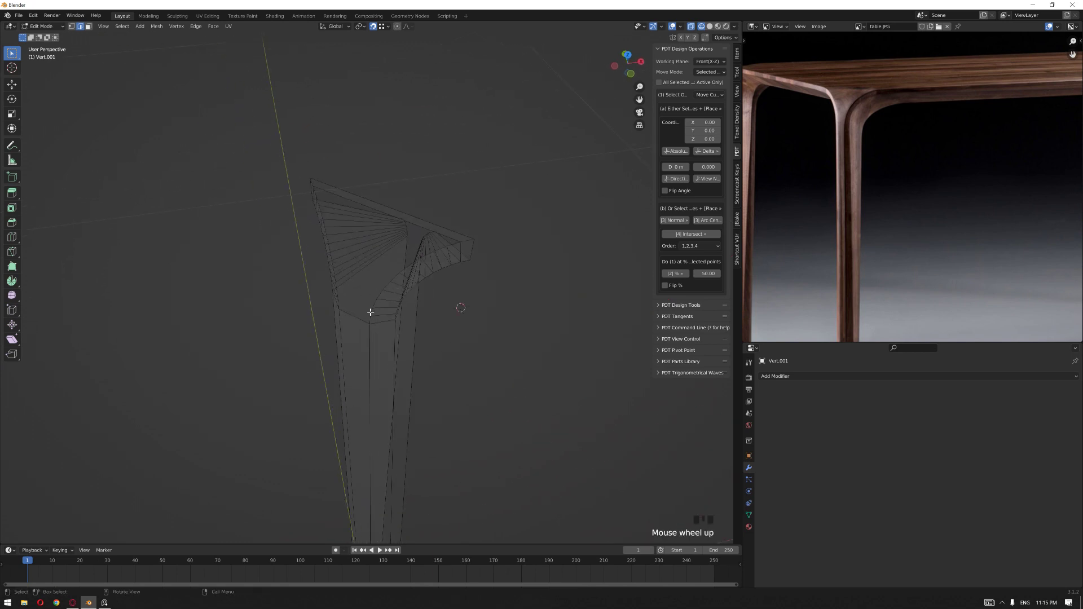
pyautogui.keyDown('alt'); pyautogui.click(371, 310); pyautogui.keyUp('alt')
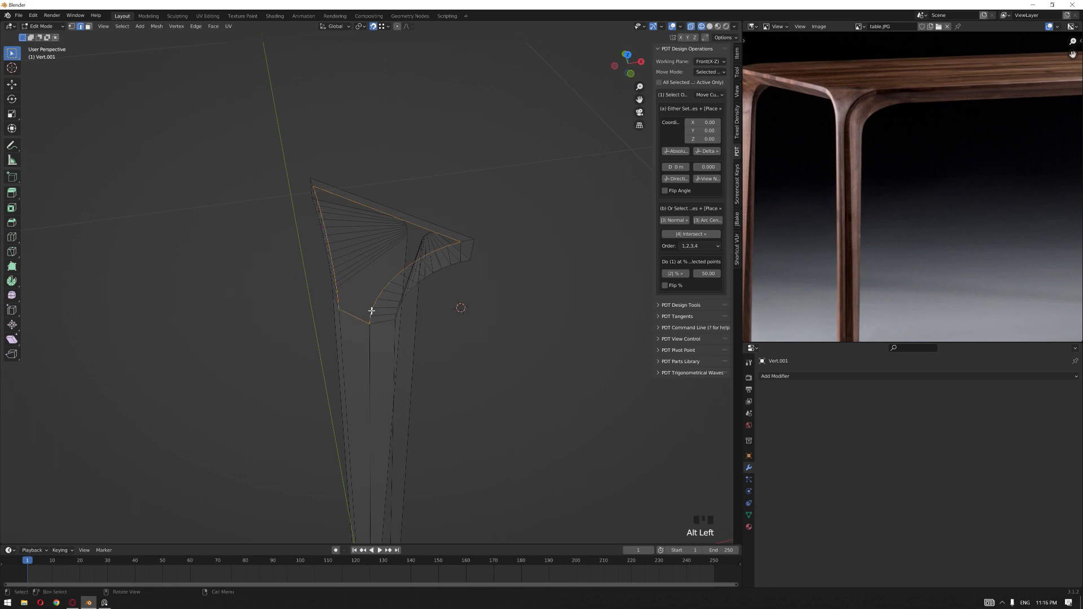
pyautogui.hotkey('ctrl', 'f')
pyautogui.click(387, 272)
# Switch to solid shading and create a face between the two straight inner vertical edges of the leg.
pyautogui.click(500, 319)
pyautogui.moveTo(500, 319); pyautogui.dragTo(346, 323, button='middle')
pyautogui.keyDown('shift'); pyautogui.moveTo(293, 237); pyautogui.dragTo(397, 352, button='middle'); pyautogui.keyUp('shift')
pyautogui.press('z')
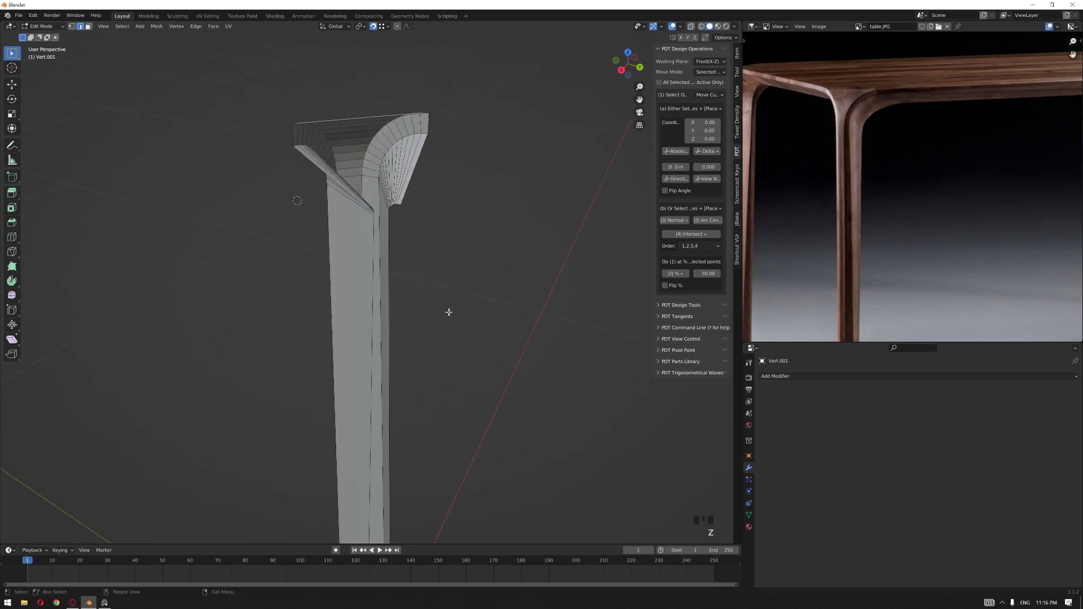
pyautogui.scroll(3, 367, 273)
pyautogui.click(373, 282)
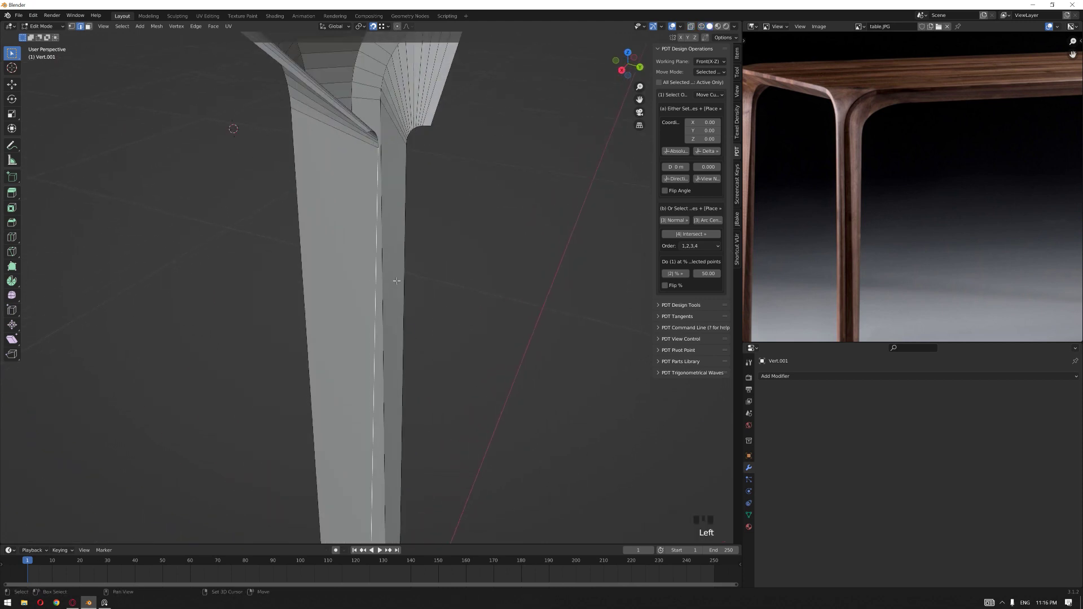
pyautogui.keyDown('shift'); pyautogui.click(408, 281); pyautogui.keyUp('shift')
pyautogui.press('f')
pyautogui.scroll(-1, 406, 280)
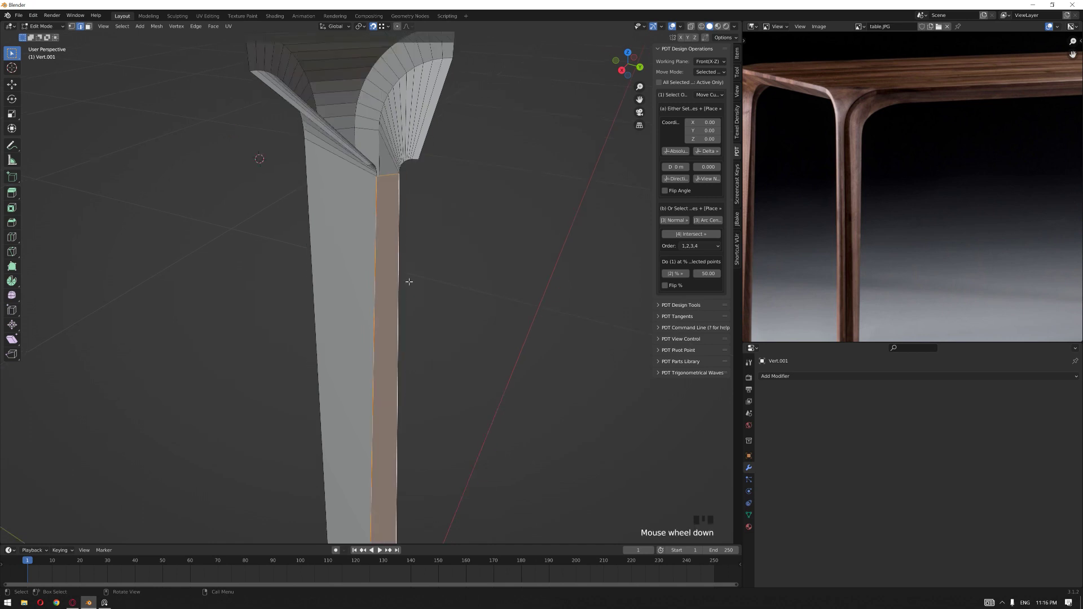
# Fill the gap between the inner curves of the two bends with faces, working up from the inner vertical face.
pyautogui.keyDown('shift'); pyautogui.moveTo(406, 281); pyautogui.dragTo(471, 359, button='middle'); pyautogui.keyUp('shift')
pyautogui.scroll(2, 491, 342)
pyautogui.moveTo(535, 312); pyautogui.dragTo(355, 347, button='middle')
pyautogui.keyDown('shift'); pyautogui.click(325, 361); pyautogui.keyUp('shift')
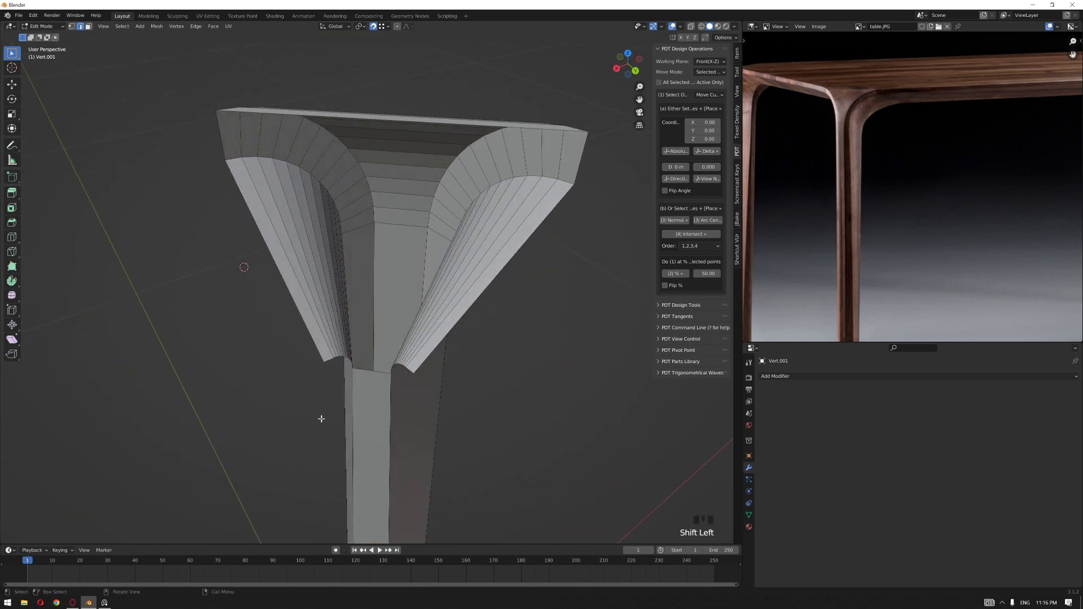
pyautogui.press('f')
# Select the boundary loop of the remaining gap between the inner curves of the two bends and close it with Grid Fill.
pyautogui.moveTo(326, 421); pyautogui.dragTo(359, 252, button='middle')
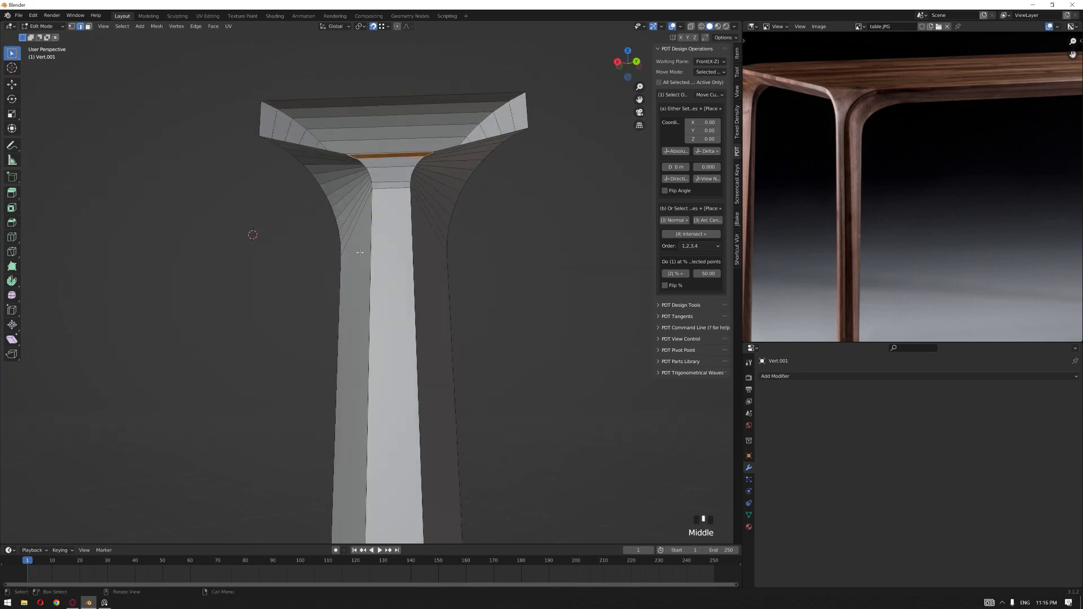
pyautogui.scroll(2, 369, 169)
pyautogui.keyDown('shift'); pyautogui.moveTo(367, 64); pyautogui.dragTo(369, 160, button='middle'); pyautogui.keyUp('shift')
pyautogui.keyDown('alt'); pyautogui.click(371, 160); pyautogui.keyUp('alt')
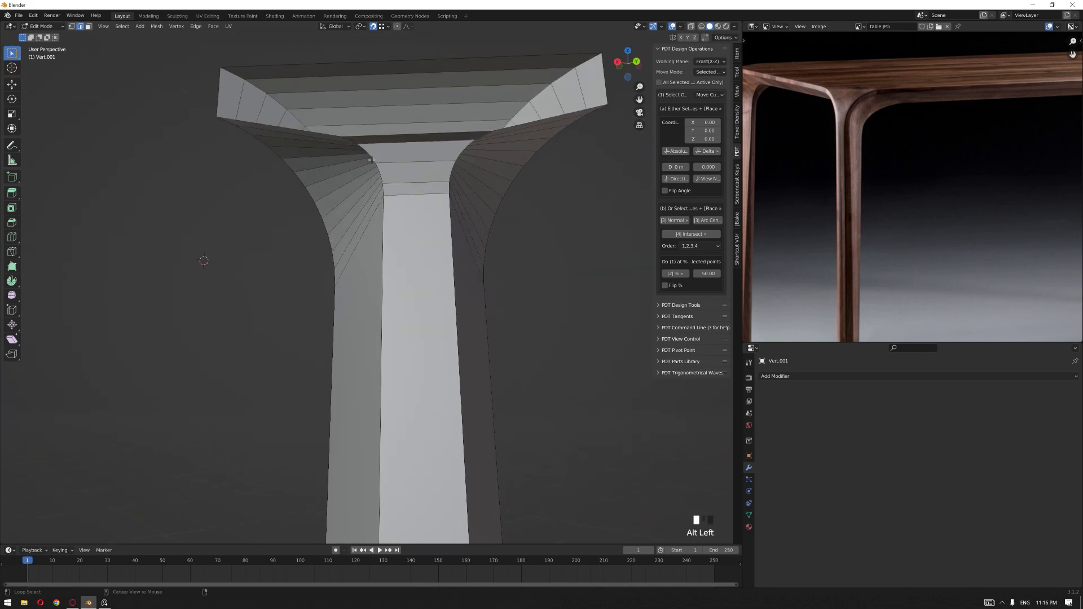
pyautogui.hotkey('ctrl', 'f')
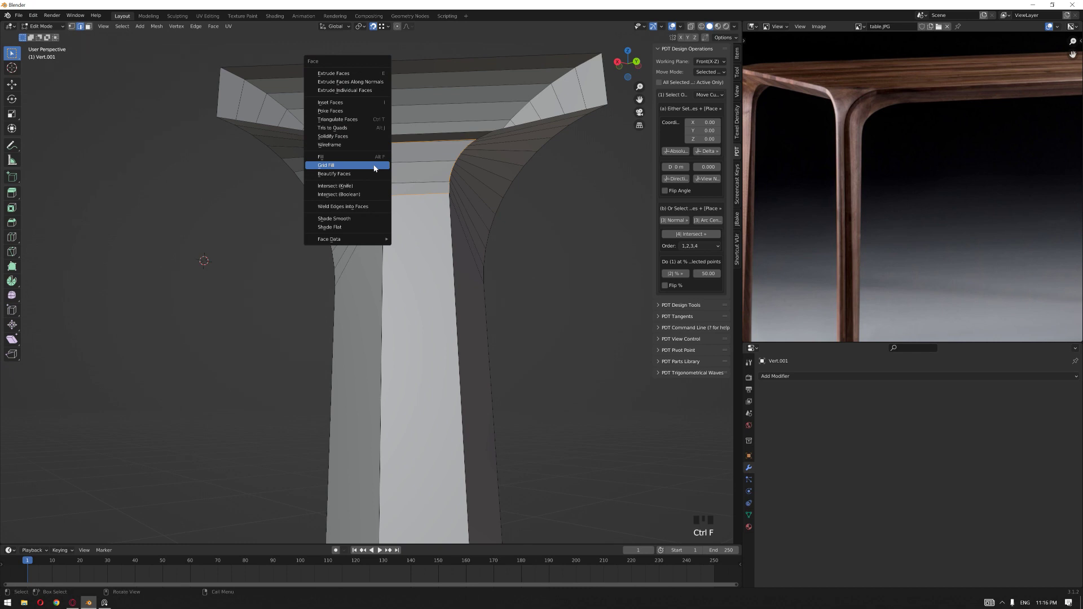
pyautogui.click(372, 164)
pyautogui.scroll(-3, 477, 276)
pyautogui.moveTo(477, 276); pyautogui.dragTo(558, 322, button='middle')
pyautogui.scroll(-3, 476, 273)
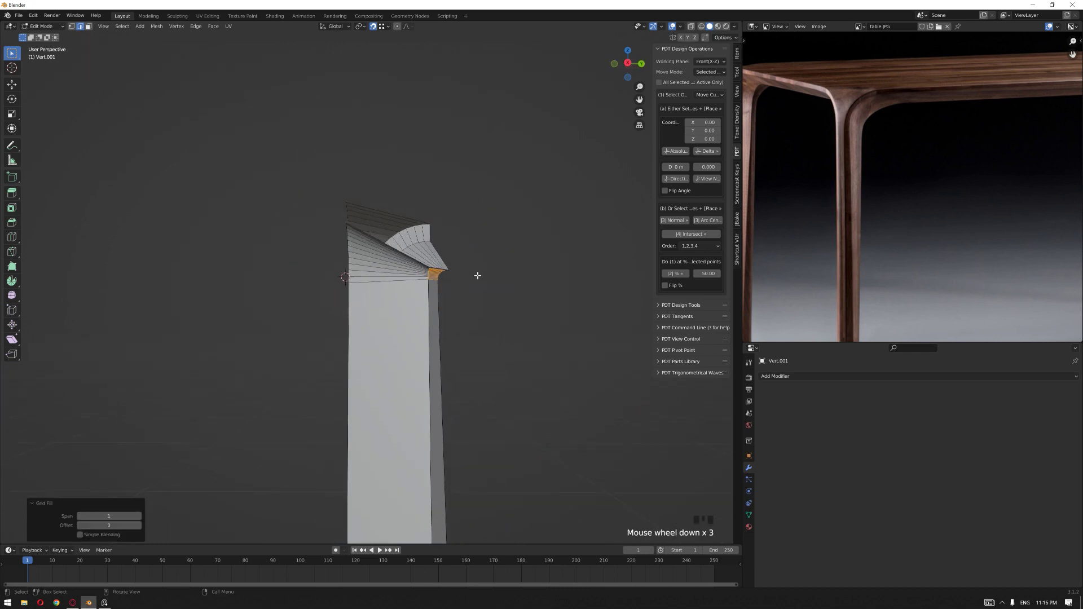
# Clear the selection and examine the whole leg from several angles, comparing its shape with the table in the reference photo.
pyautogui.click(513, 295)
pyautogui.moveTo(512, 295); pyautogui.dragTo(406, 341, button='middle')
pyautogui.scroll(-2, 446, 315)
pyautogui.scroll(-2, 912, 173)
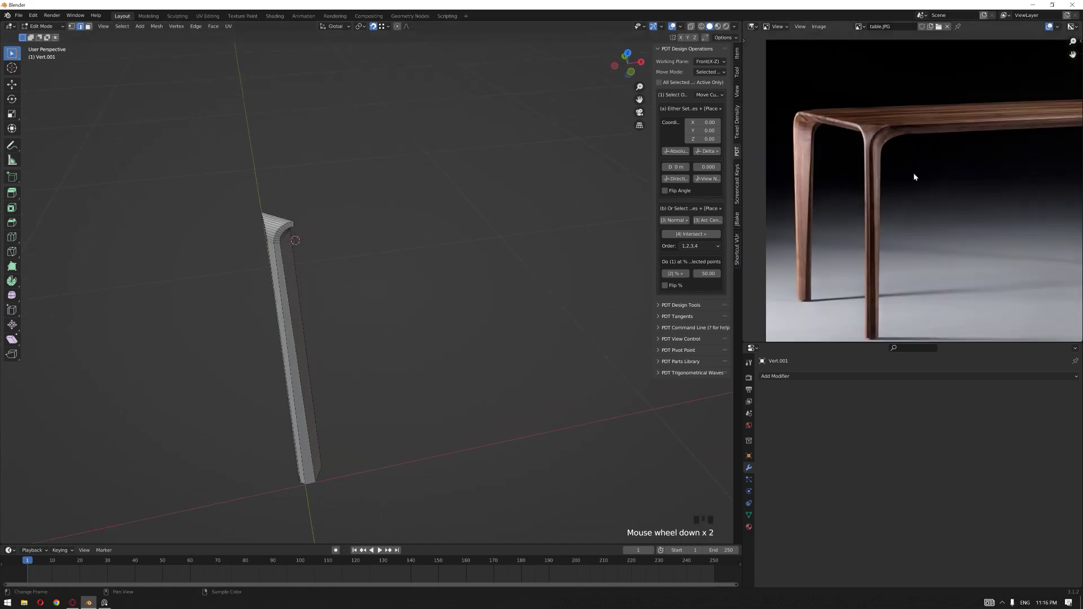
pyautogui.moveTo(913, 173); pyautogui.dragTo(903, 136, button='middle')
pyautogui.moveTo(355, 245); pyautogui.dragTo(384, 246, button='middle')
pyautogui.keyDown('shift'); pyautogui.moveTo(360, 324); pyautogui.dragTo(398, 282, button='middle'); pyautogui.keyUp('shift')
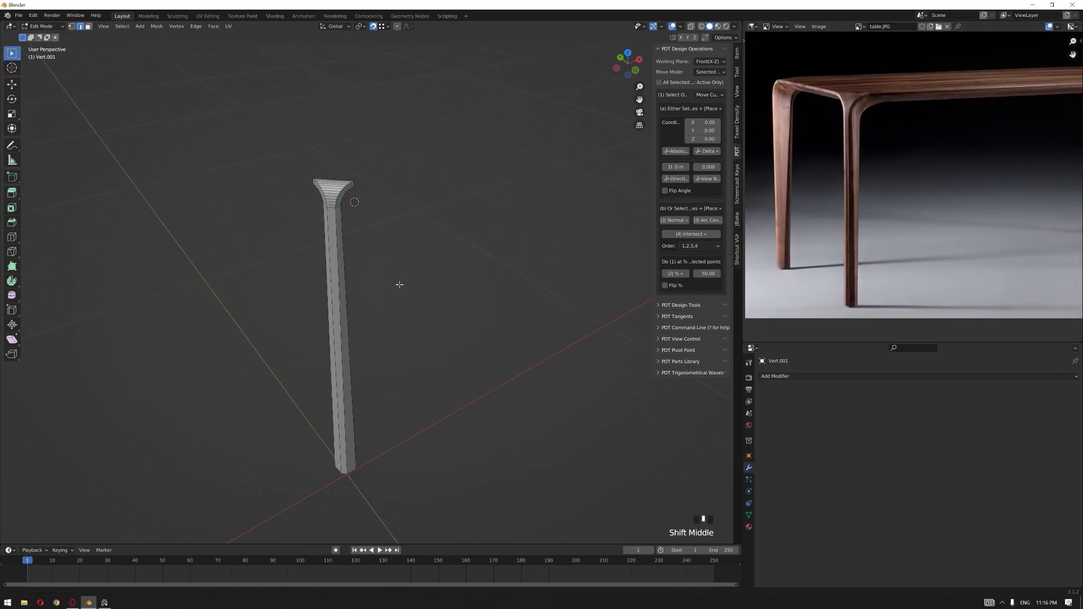
pyautogui.scroll(1, 357, 280)
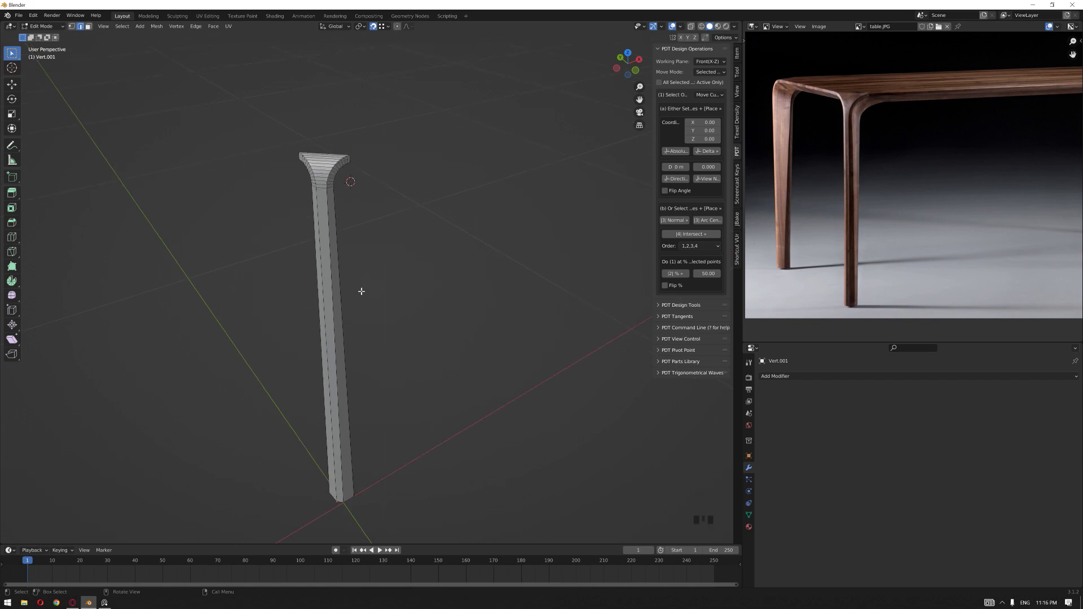
pyautogui.scroll(-2, 361, 291)
pyautogui.press('Tab')
pyautogui.press('Tab')
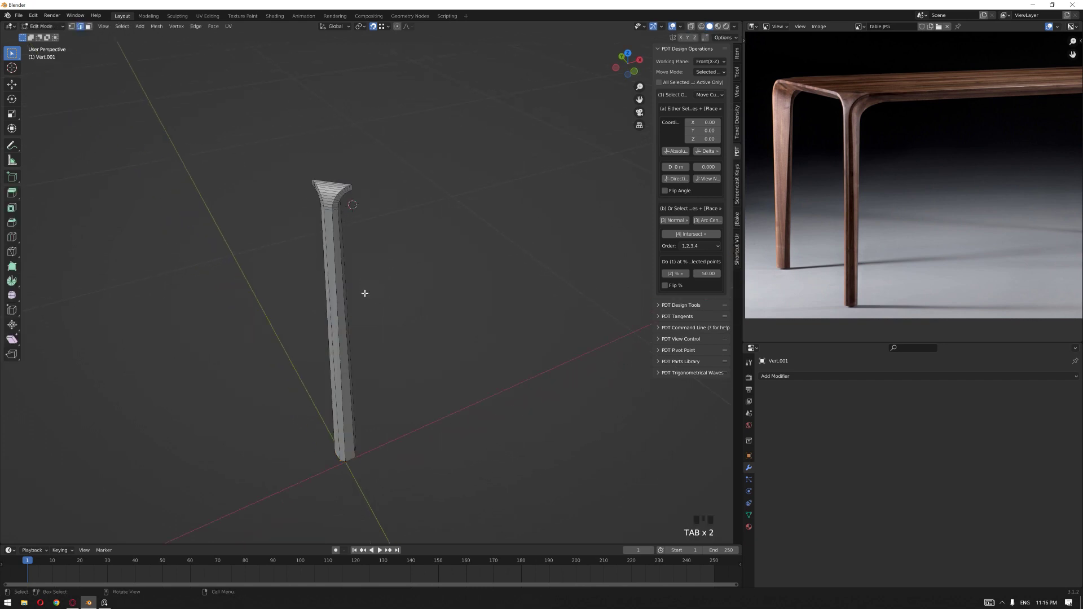
pyautogui.moveTo(365, 293); pyautogui.dragTo(375, 297, button='middle')
# Add one centred loop cut running down the outer corner face of the leg.
pyautogui.scroll(2, 362, 291)
pyautogui.click(308, 176)
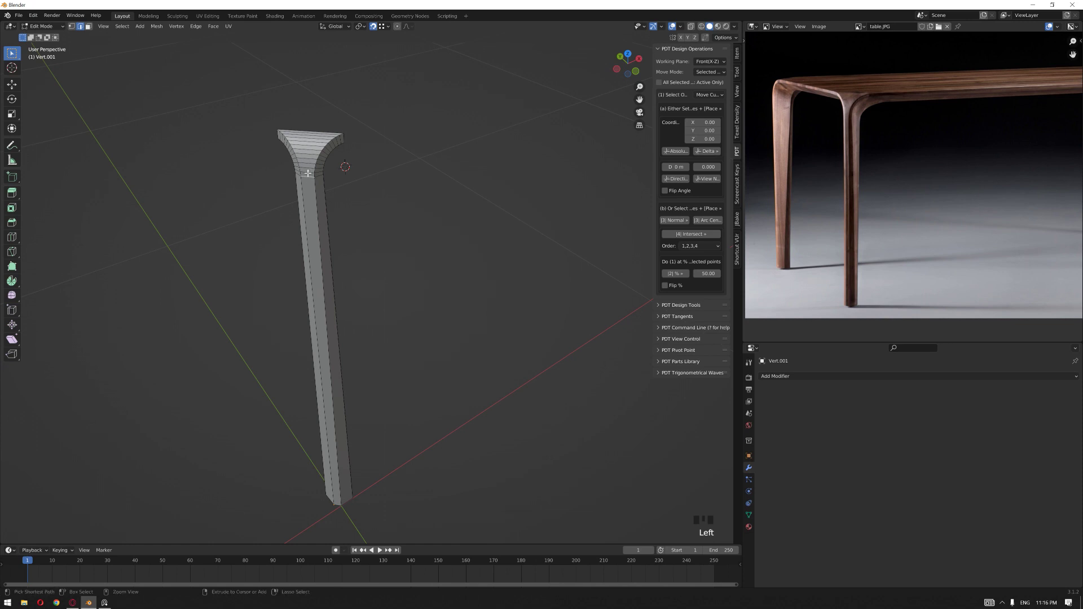
pyautogui.hotkey('ctrl', 'r')
pyautogui.click(307, 174)
pyautogui.rightClick(307, 175)
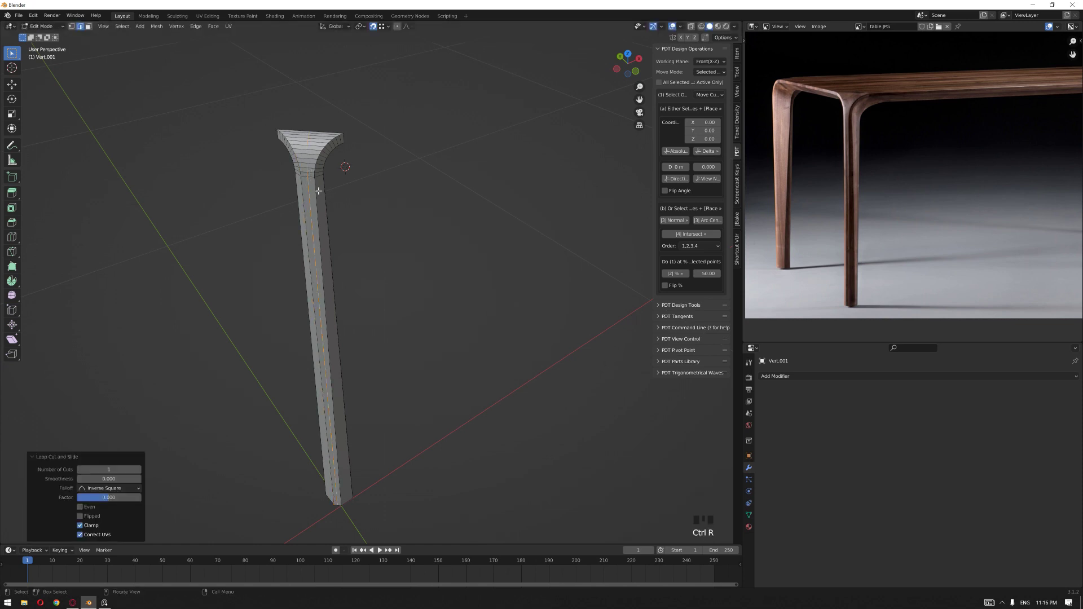
# Mark the new centre edge loop on the leg's outer corner as a UV seam.
pyautogui.rightClick(314, 197)
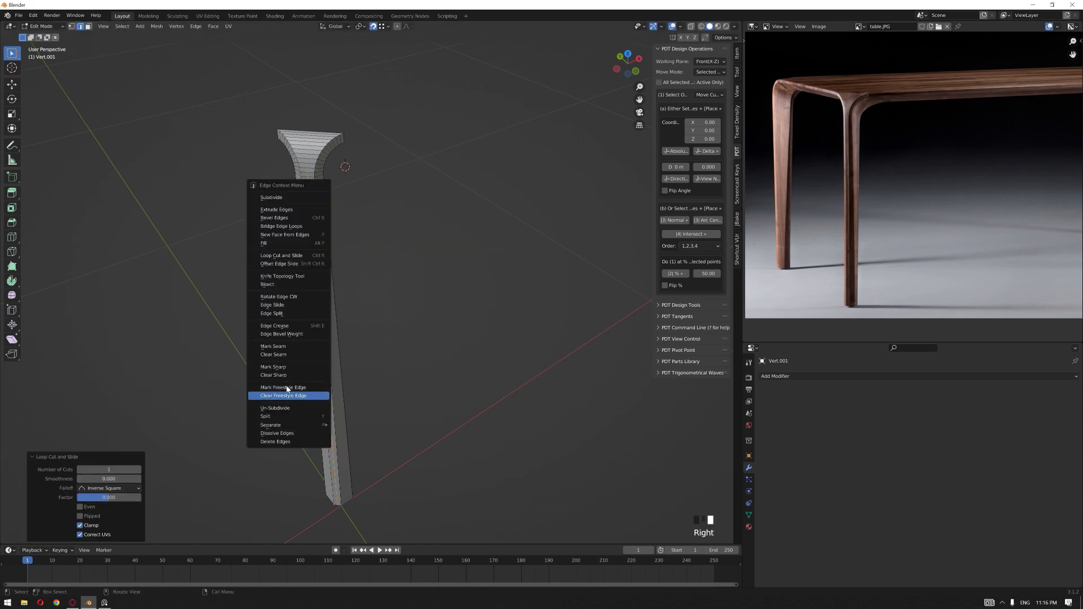
pyautogui.moveTo(572, 272); pyautogui.dragTo(368, 241, button='middle')
pyautogui.rightClick(369, 241)
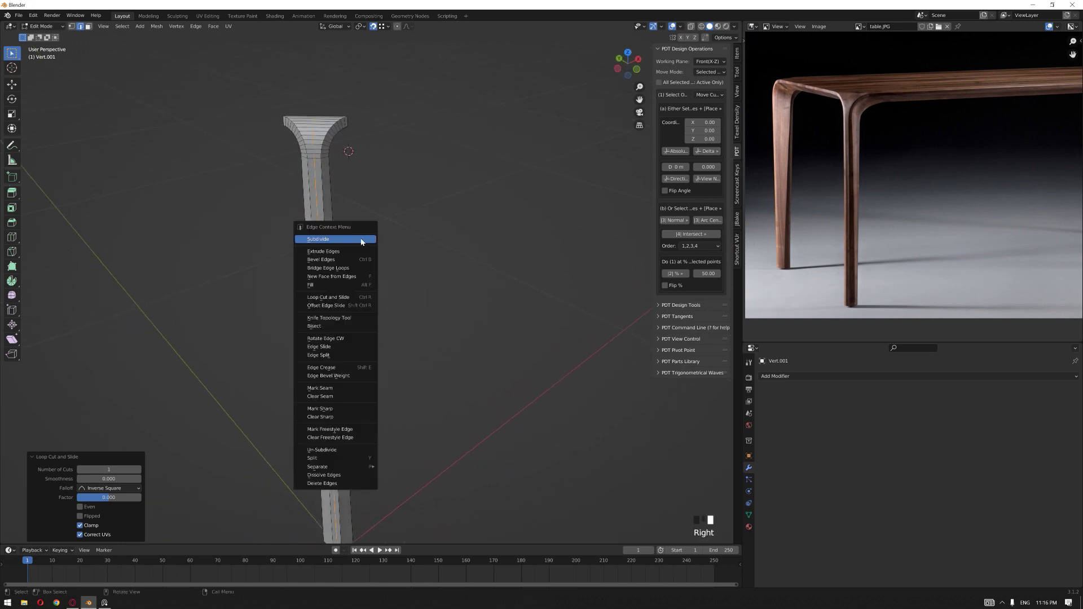
pyautogui.click(343, 387)
pyautogui.scroll(-2, 399, 304)
pyautogui.moveTo(399, 305); pyautogui.dragTo(416, 305, button='middle')
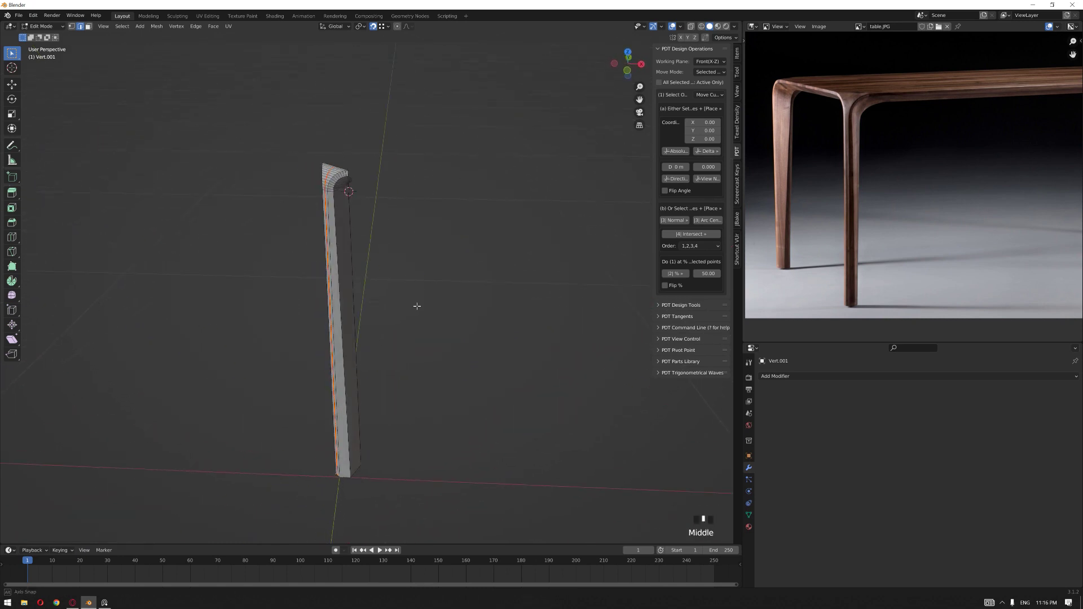
# Switch to the UV Editing workspace and create a new blank 4096 x 4096 px image named Table.
pyautogui.click(208, 16)
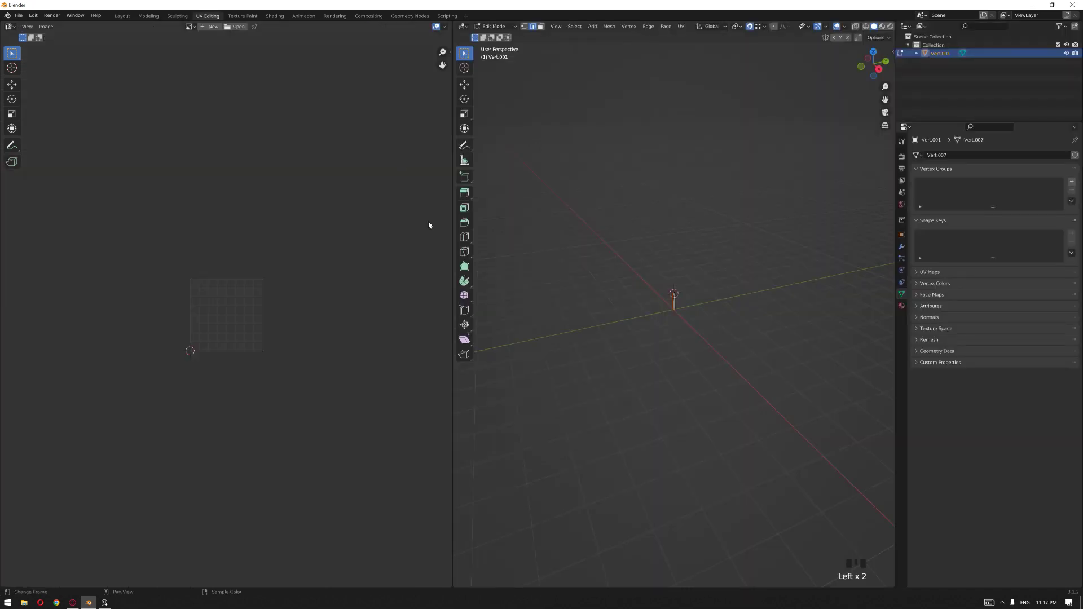
pyautogui.click(213, 27)
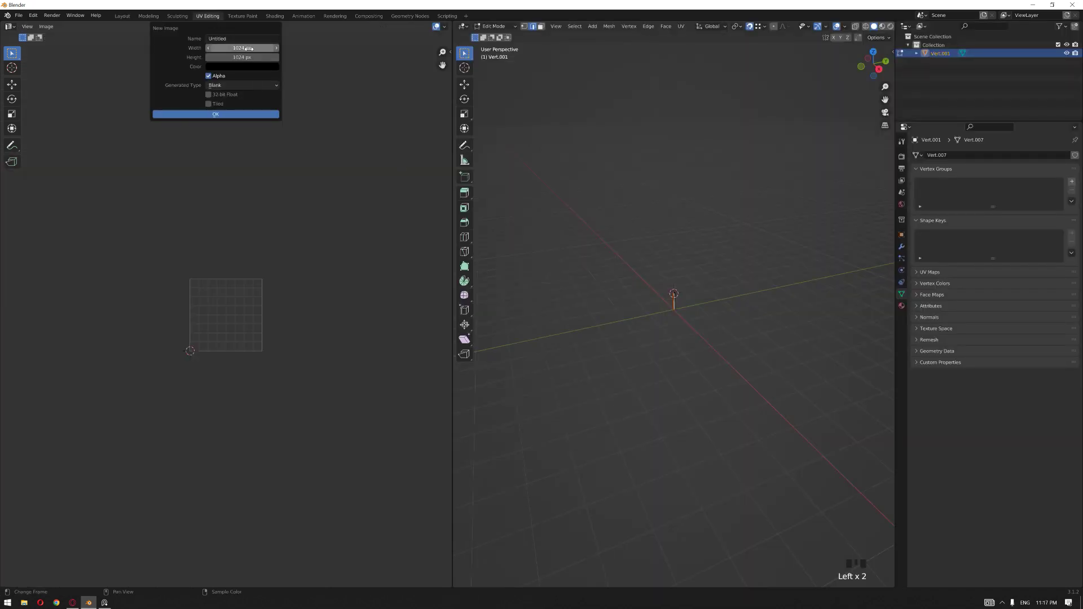
pyautogui.click(213, 48)
pyautogui.write('4096')
pyautogui.press('Tab')
pyautogui.write('40')
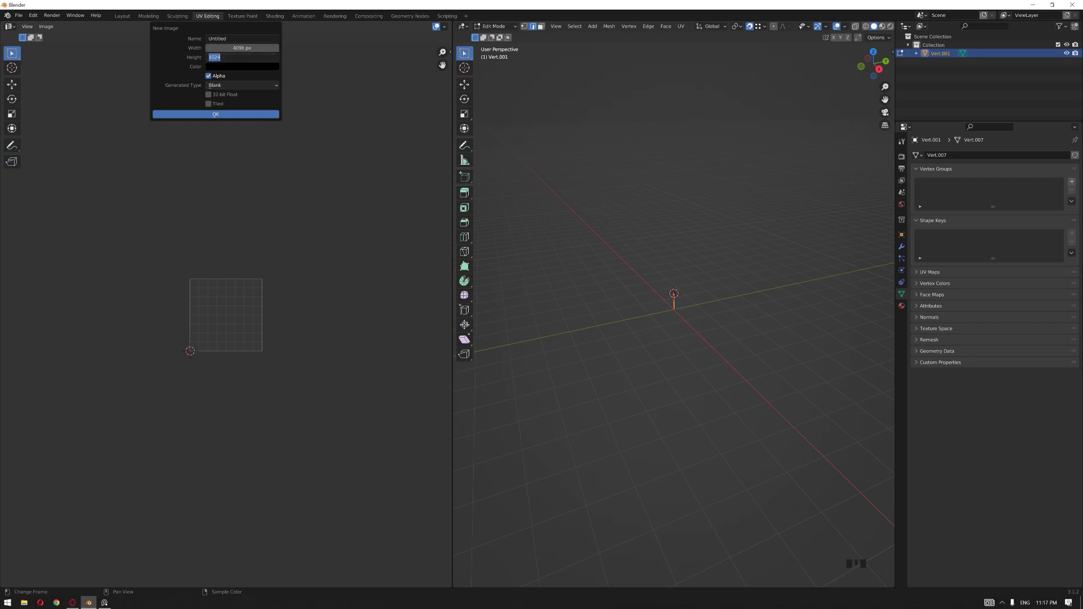
pyautogui.write('96')
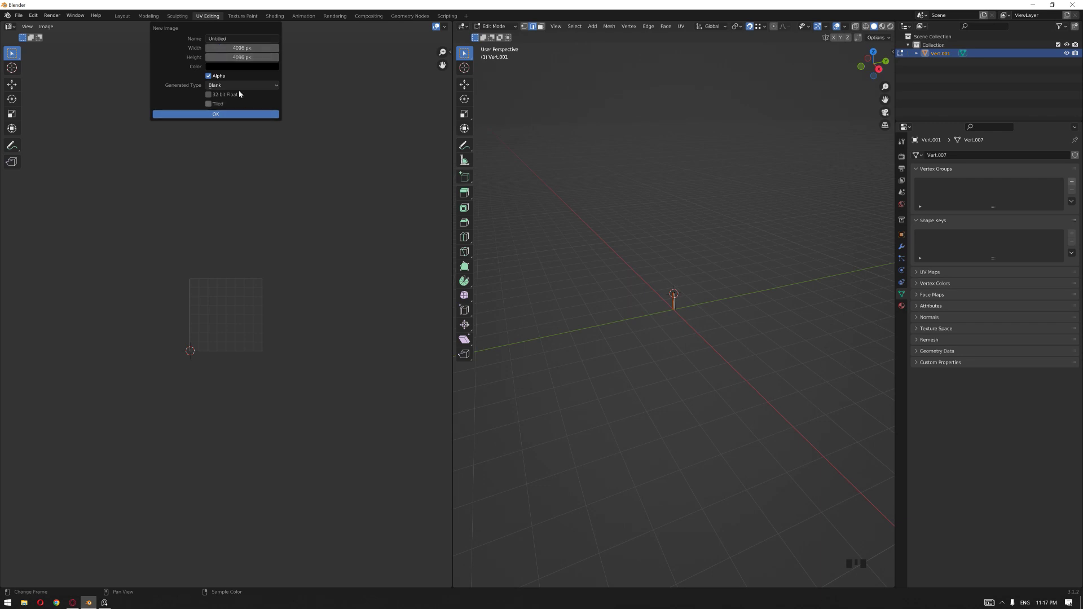
pyautogui.press('Tab')
pyautogui.write('Table')
pyautogui.click(228, 115)
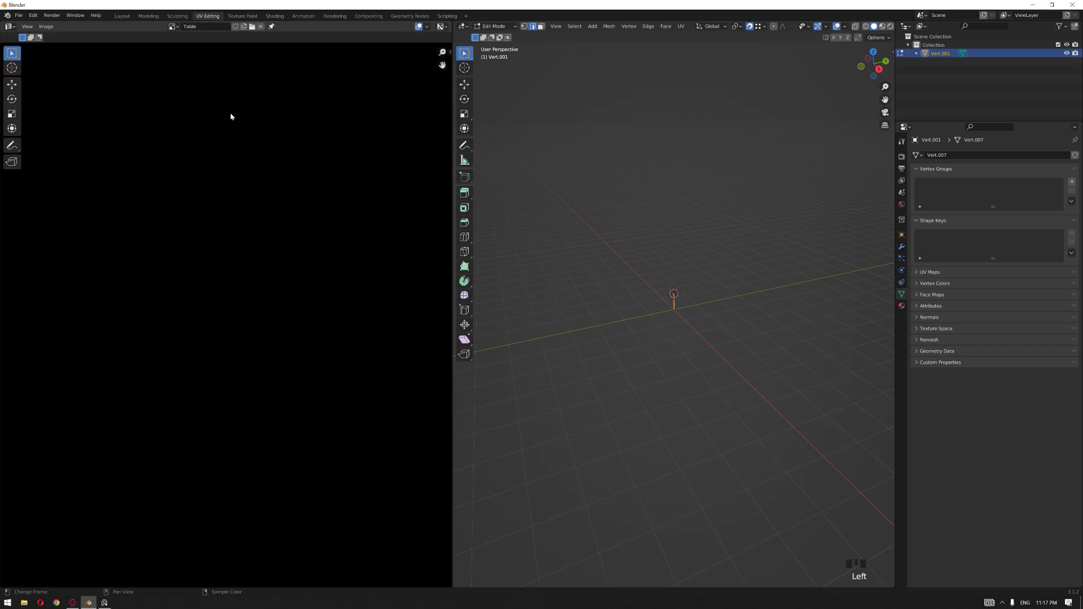
# Select all faces of the leg and unwrap them onto the Table image.
pyautogui.scroll(4, 686, 300)
pyautogui.scroll(8, 686, 300)
pyautogui.press('a')
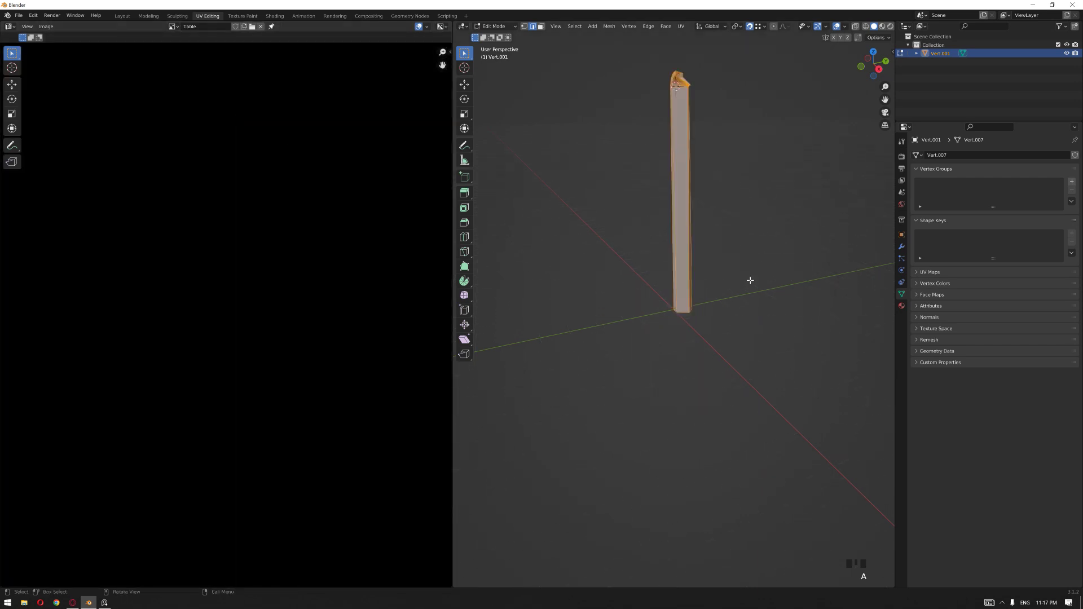
pyautogui.press('3')
pyautogui.press('u')
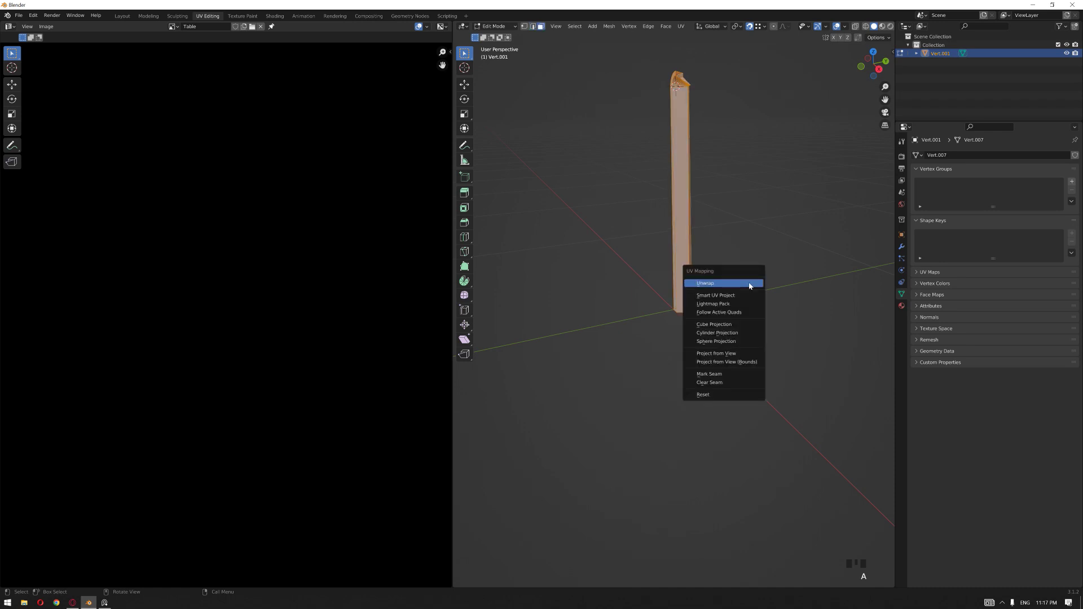
pyautogui.click(750, 286)
pyautogui.scroll(-5, 287, 297)
pyautogui.scroll(3, 320, 318)
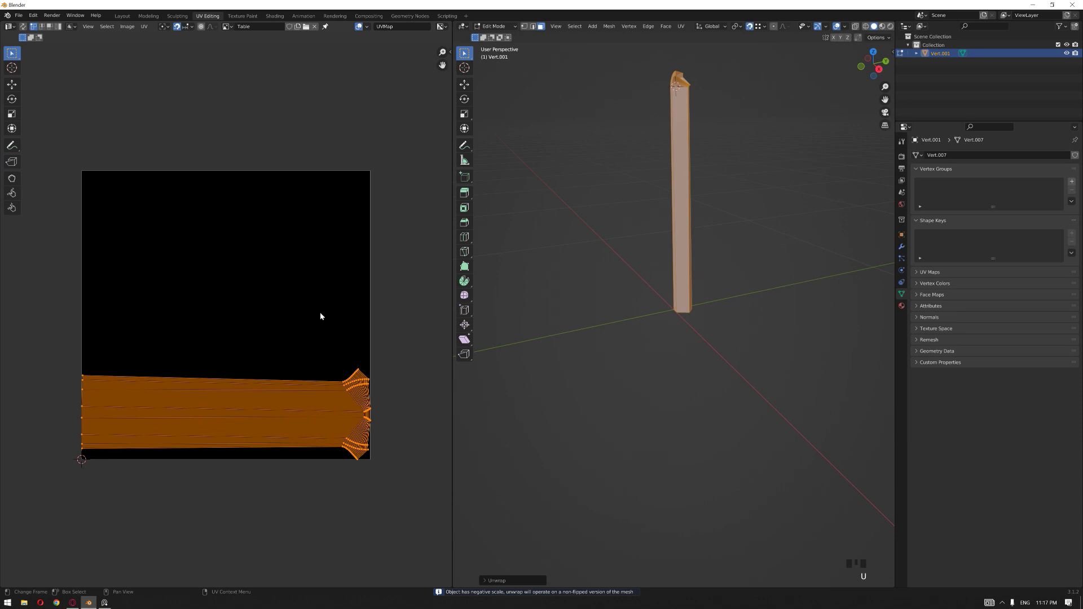
pyautogui.scroll(-1, 284, 306)
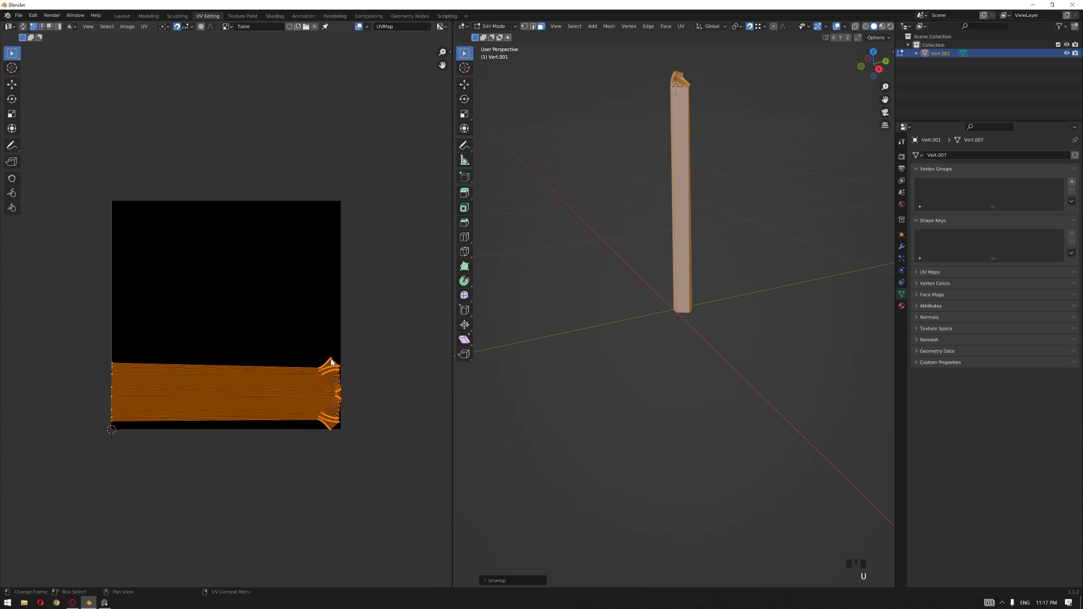
# Return to the Layout workspace, select the leg object in Object Mode, and show the whole table in the reference image.
pyautogui.click(122, 16)
pyautogui.moveTo(563, 210); pyautogui.dragTo(423, 263, button='middle')
pyautogui.scroll(-2, 372, 295)
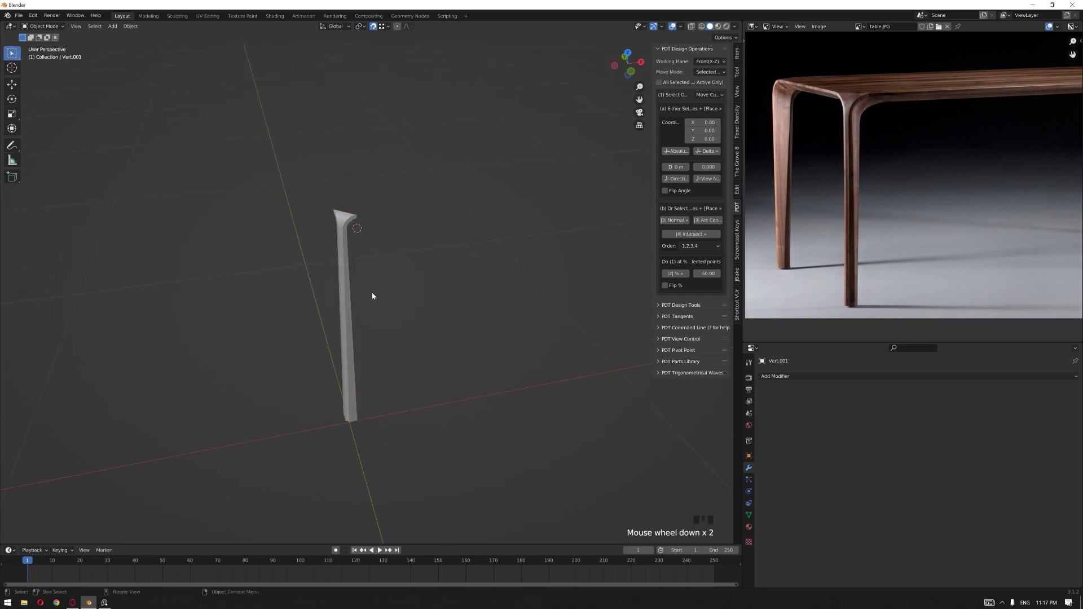
pyautogui.click(352, 308)
pyautogui.moveTo(401, 280); pyautogui.dragTo(344, 340, button='middle')
pyautogui.scroll(-2, 348, 325)
pyautogui.scroll(-2, 454, 299)
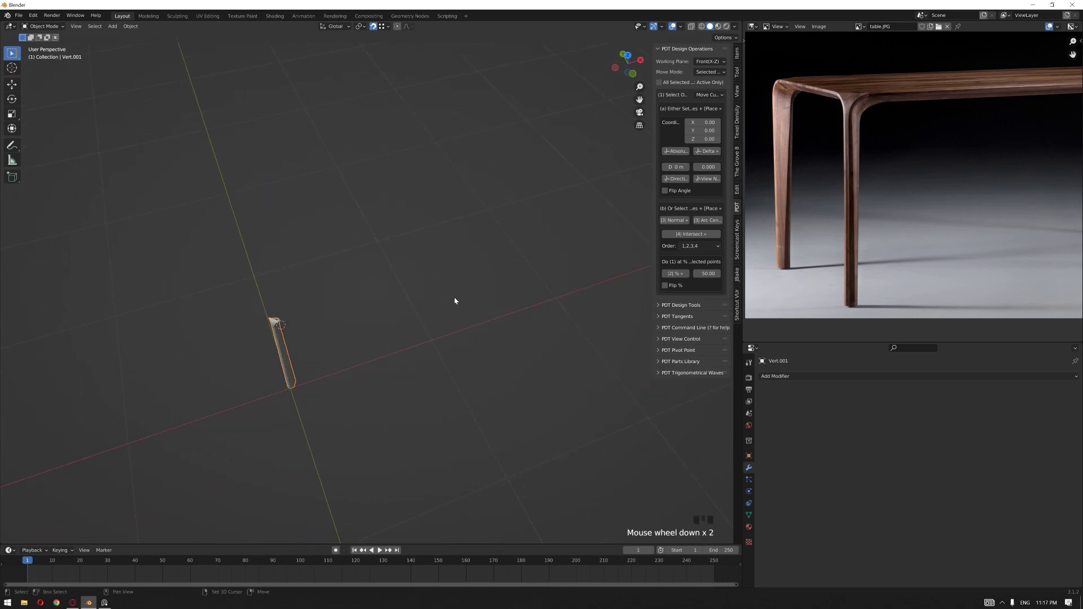
pyautogui.keyDown('shift'); pyautogui.moveTo(454, 298); pyautogui.dragTo(409, 332, button='middle'); pyautogui.keyUp('shift')
pyautogui.scroll(-4, 868, 183)
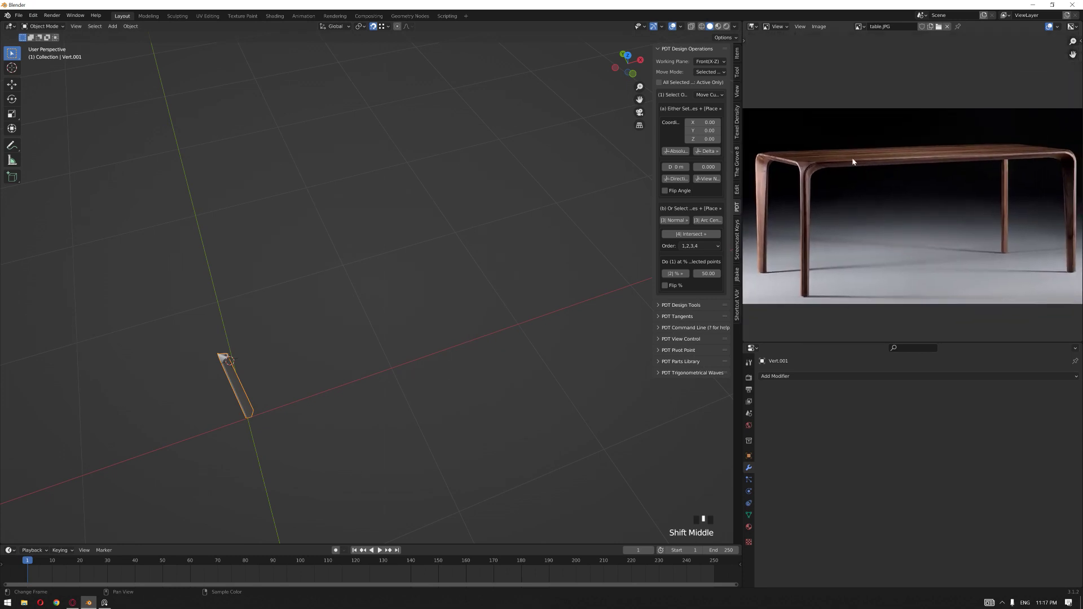
pyautogui.moveTo(329, 293); pyautogui.dragTo(311, 308, button='middle')
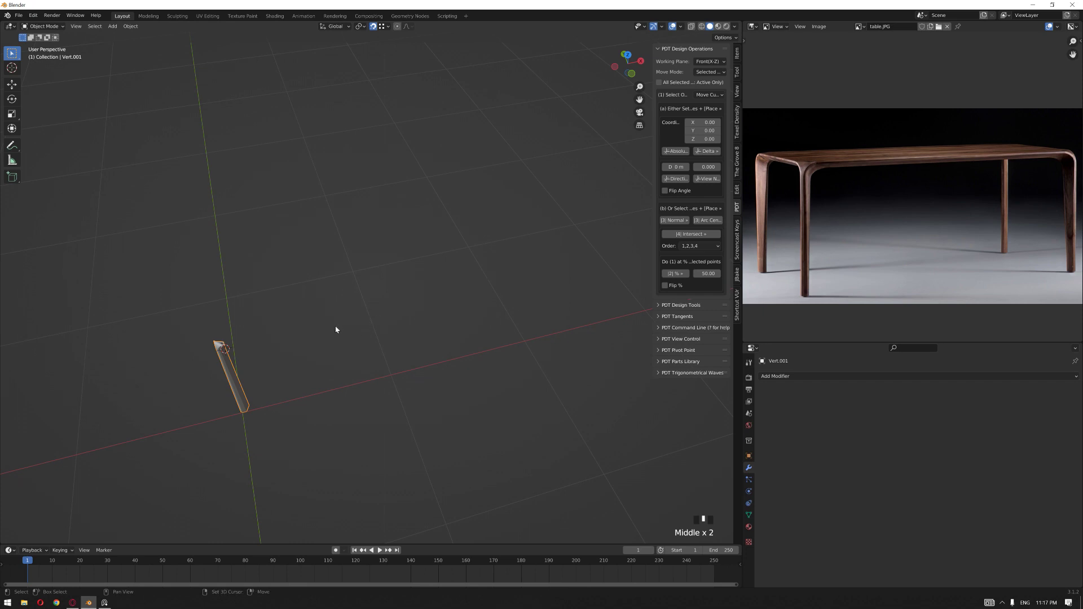
# Snap the 3D cursor to the world origin and add a single vertex there as a new object.
pyautogui.hotkey('shift', 's')
pyautogui.click(285, 356)
pyautogui.hotkey('shift', 'a')
pyautogui.moveTo(286, 358)
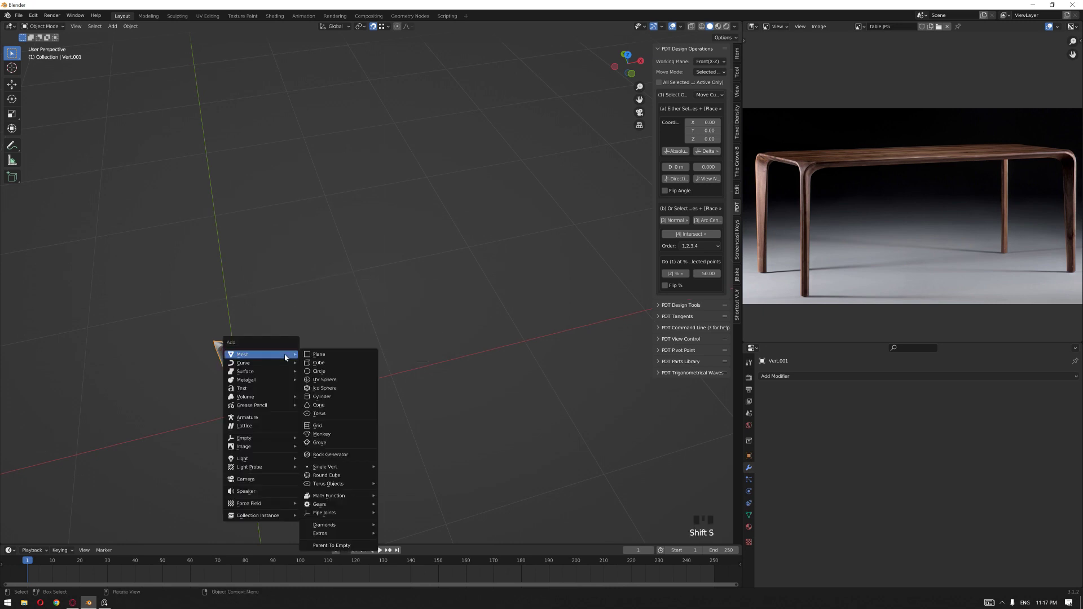
pyautogui.moveTo(324, 467)
pyautogui.click(394, 469)
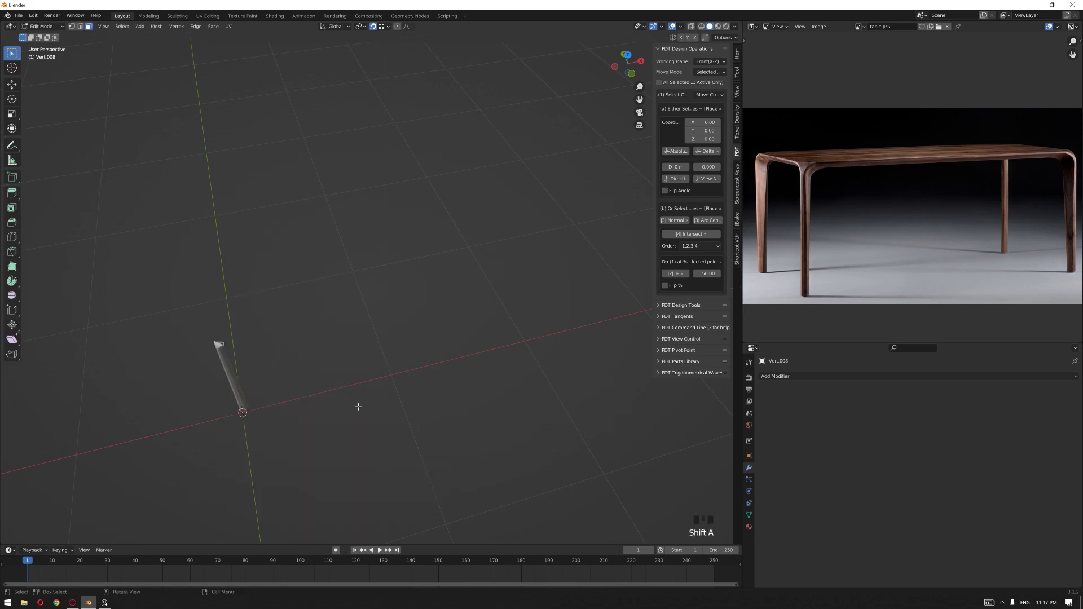
# Switch to the browser, look up the Flow table's dimensions and highlight the 180x90x76 size, and return to Blender.
pyautogui.click(72, 602)
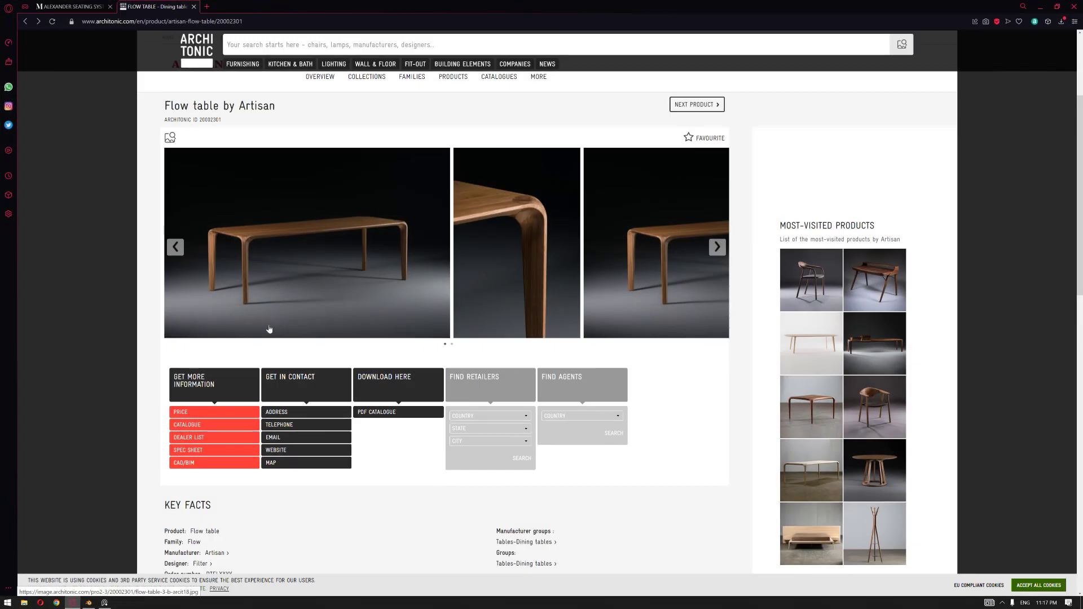
pyautogui.scroll(-5, 269, 329)
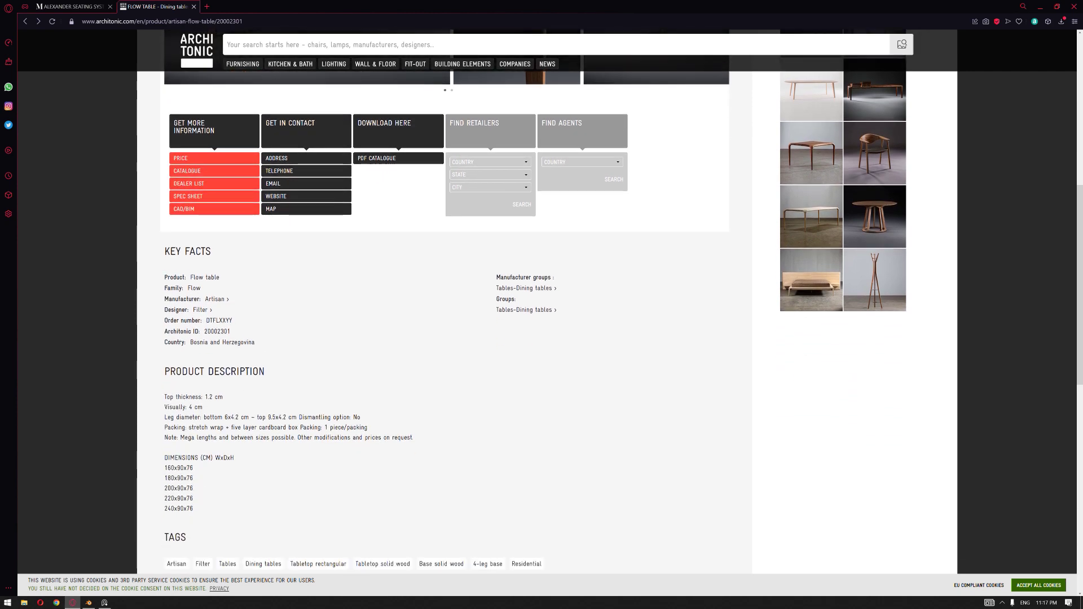
pyautogui.doubleClick(190, 478)
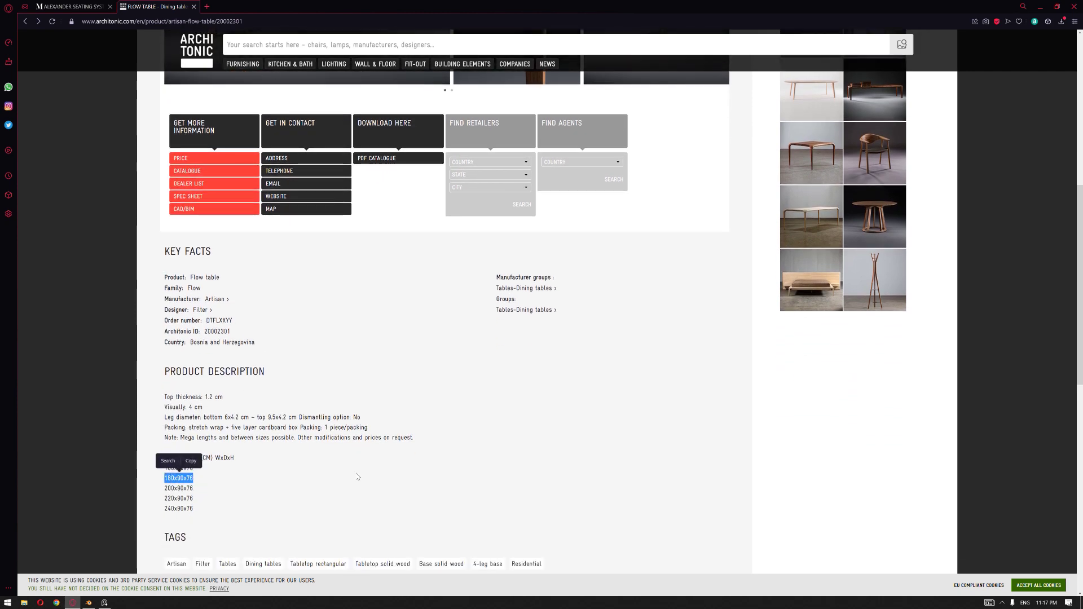
pyautogui.click(1041, 6)
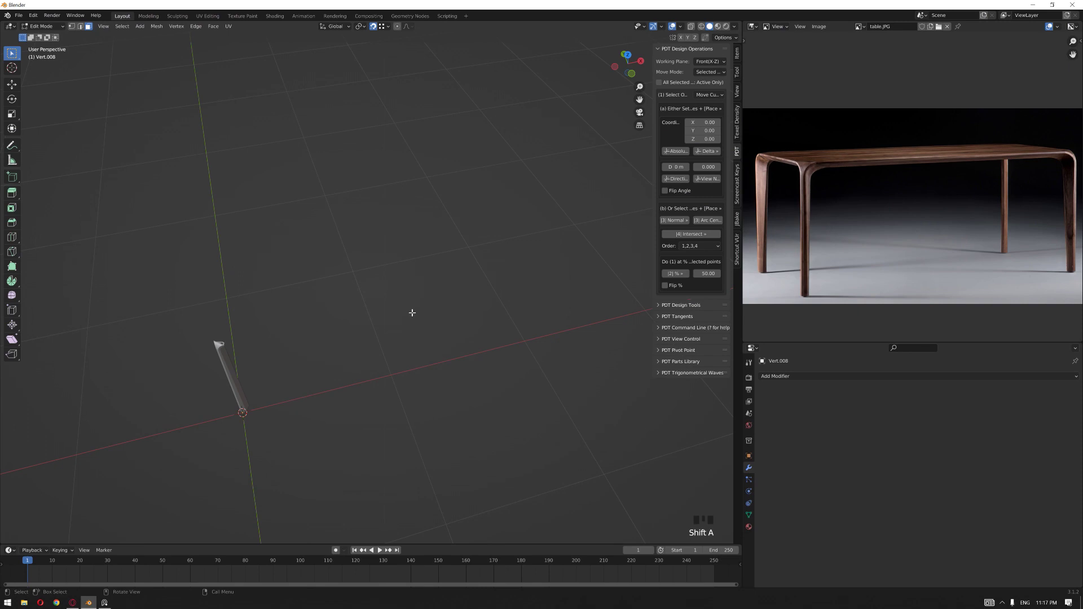
# Extrude the vertex 1.8 m along X and from there 0.9 m along Y to outline two sides of the tabletop.
pyautogui.press('1')
pyautogui.press('e')
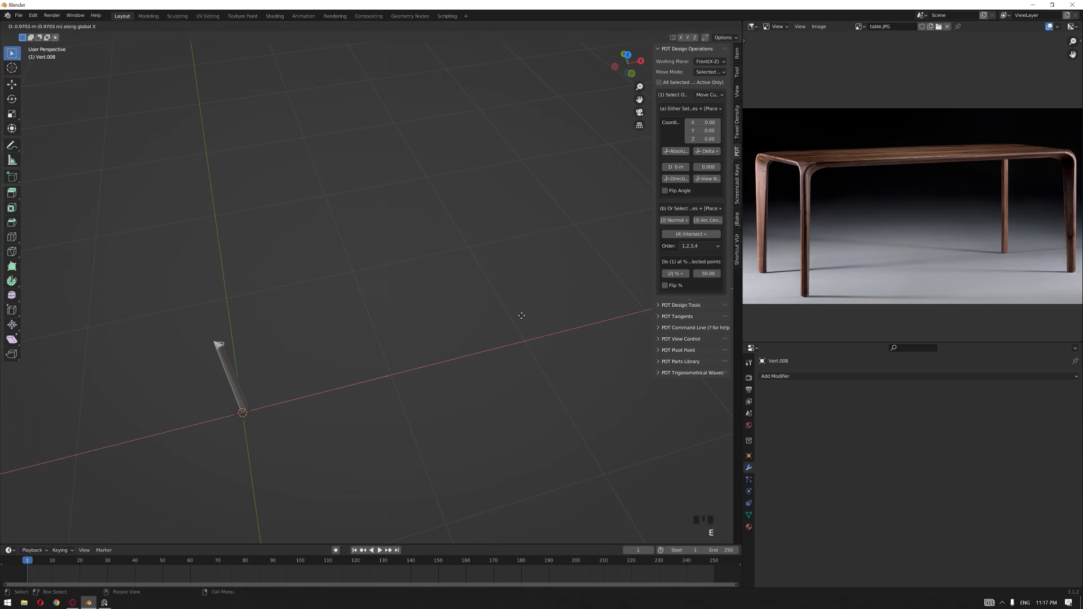
pyautogui.write('x1.8')
pyautogui.press('Return')
pyautogui.press('e')
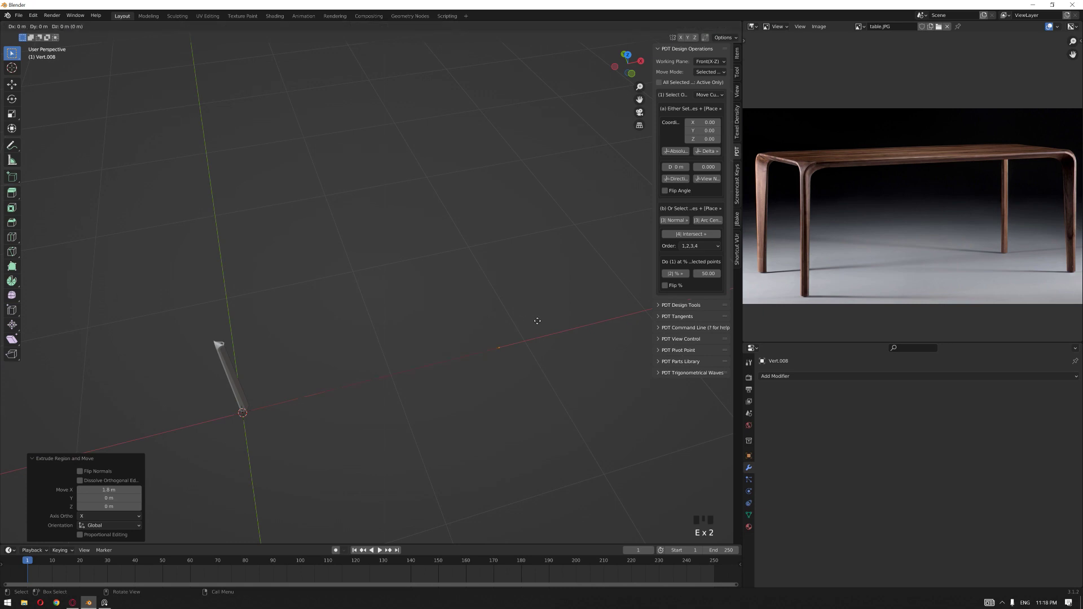
pyautogui.write('y')
pyautogui.write('.9')
pyautogui.press('Return')
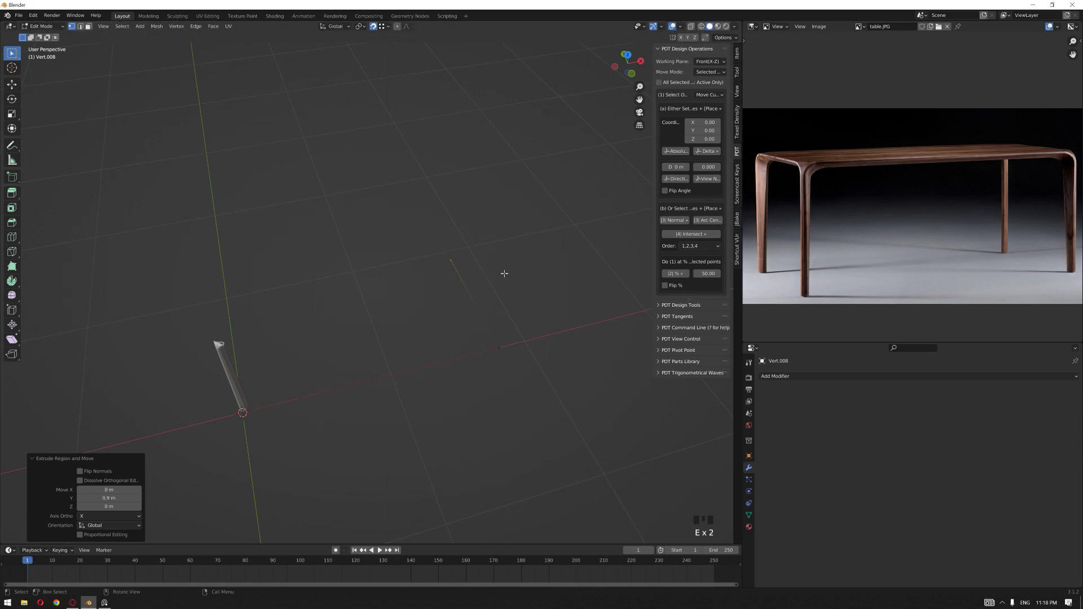
# Extrude the end vertex back along negative X to the Y axis to form the third side of the tabletop outline.
pyautogui.press('e')
pyautogui.press('x')
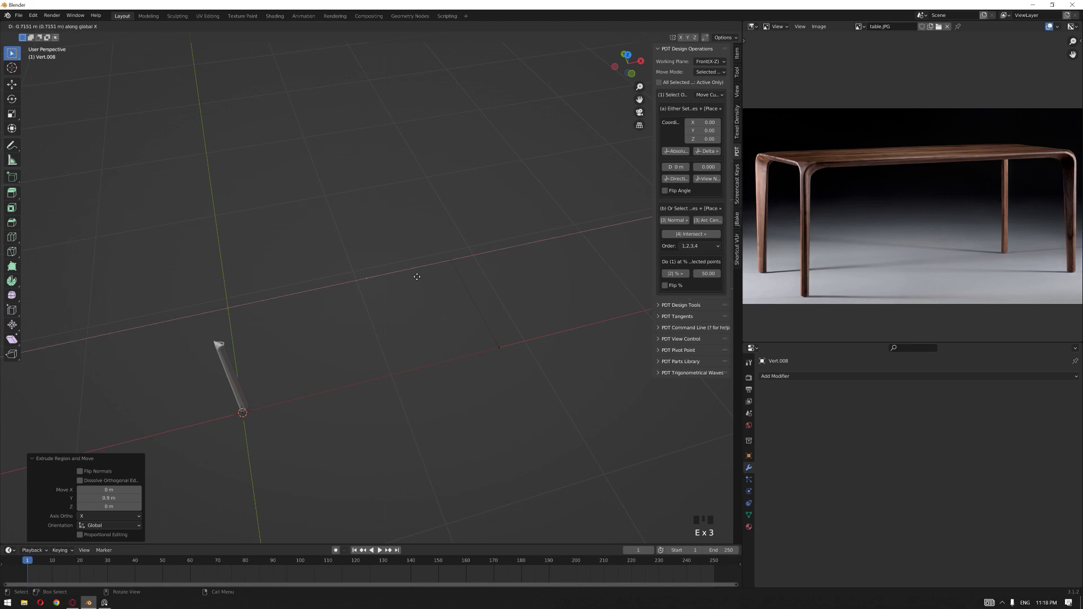
pyautogui.write('1')
pyautogui.write('-')
pyautogui.press('Return')
# Close the tabletop outline with an edge between its open end vertices and fill the rectangle with a face.
pyautogui.moveTo(153, 239); pyautogui.dragTo(270, 493)
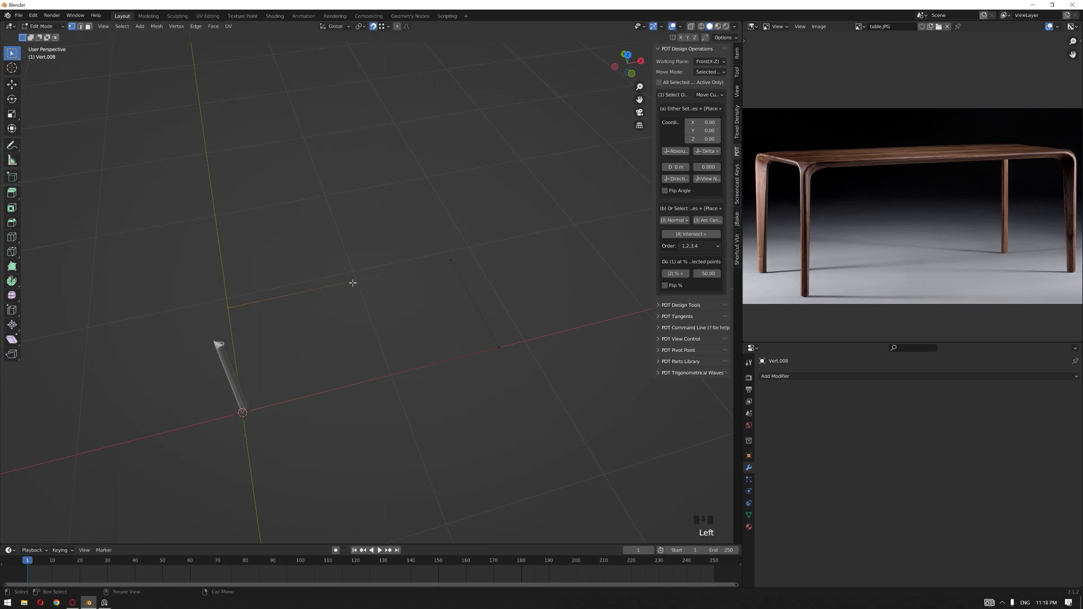
pyautogui.moveTo(352, 282); pyautogui.dragTo(365, 297, button='middle')
pyautogui.press('f')
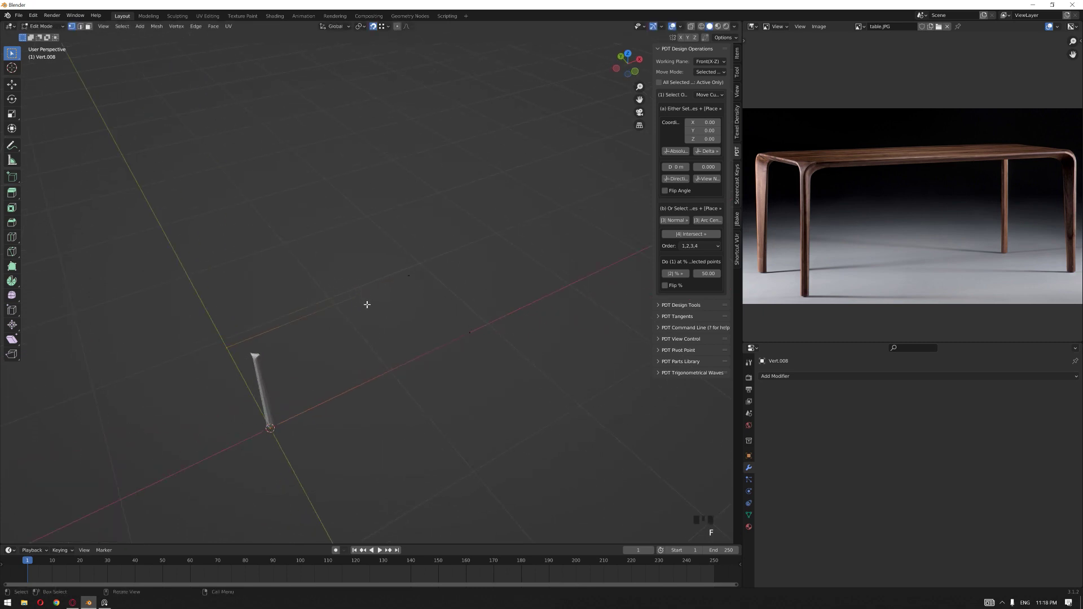
pyautogui.press('f')
pyautogui.moveTo(425, 321); pyautogui.dragTo(446, 347, button='middle')
pyautogui.scroll(2, 414, 354)
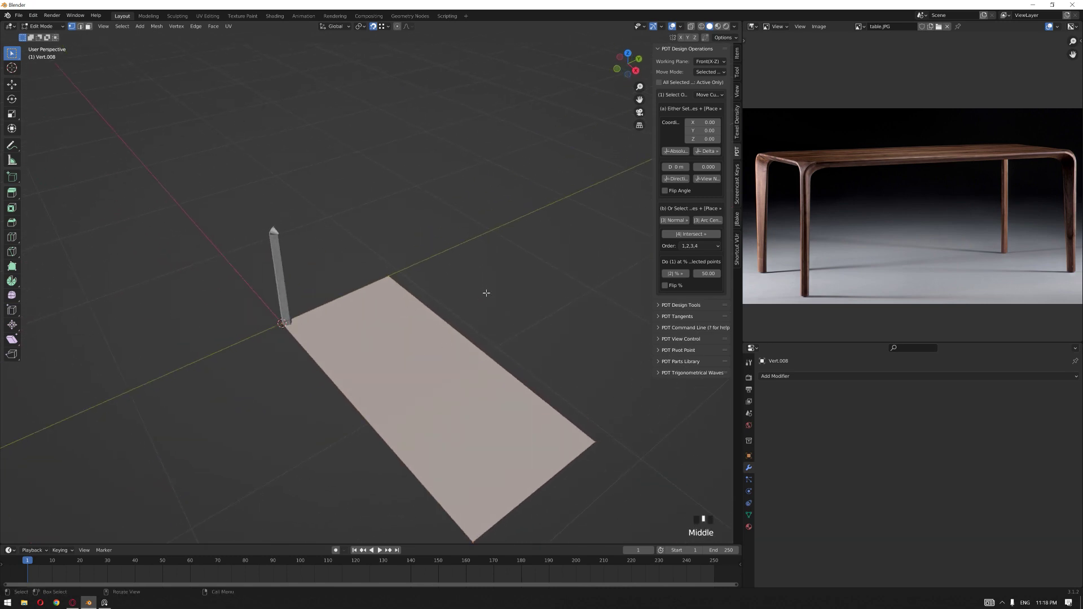
pyautogui.scroll(-2, 479, 299)
# Select two diagonally opposite corners of the rectangle and place the 3D cursor at 50% between them.
pyautogui.doubleClick(409, 305)
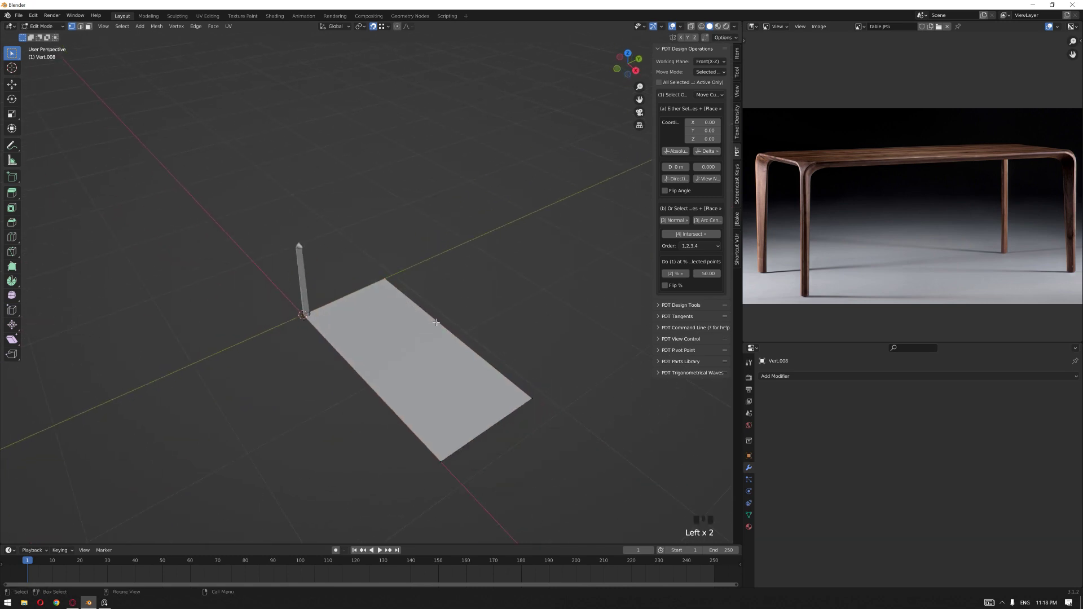
pyautogui.moveTo(440, 323); pyautogui.dragTo(523, 333, button='middle')
pyautogui.scroll(2, 334, 344)
pyautogui.keyDown('shift'); pyautogui.moveTo(497, 390); pyautogui.dragTo(564, 430); pyautogui.keyUp('shift')
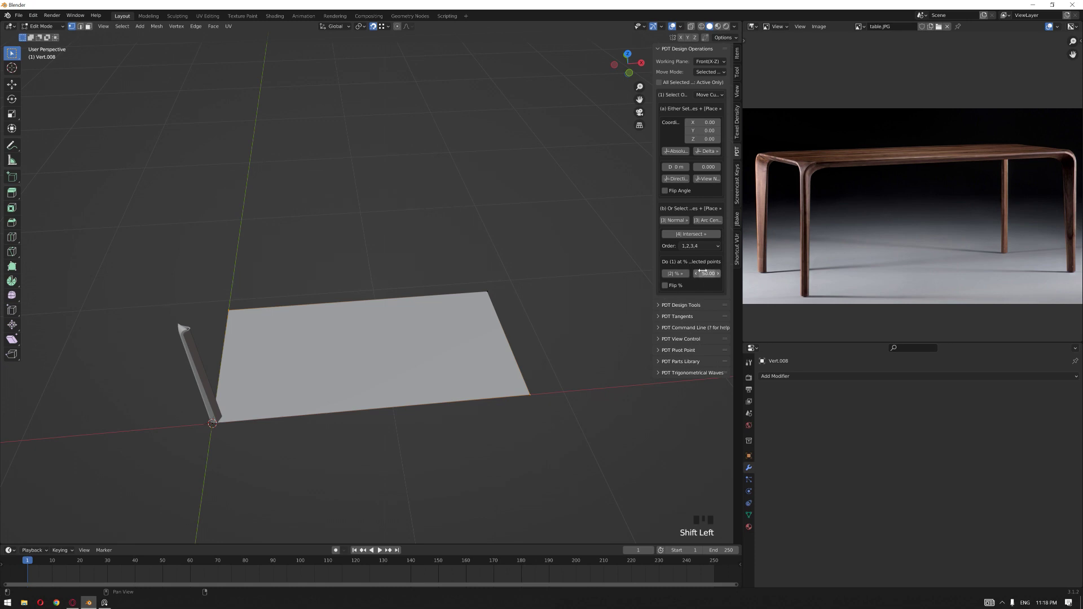
pyautogui.click(671, 273)
pyautogui.moveTo(454, 269); pyautogui.dragTo(458, 309, button='middle')
# In Object Mode, apply all transforms to the leg and set its origin to the 3D cursor.
pyautogui.press('Tab')
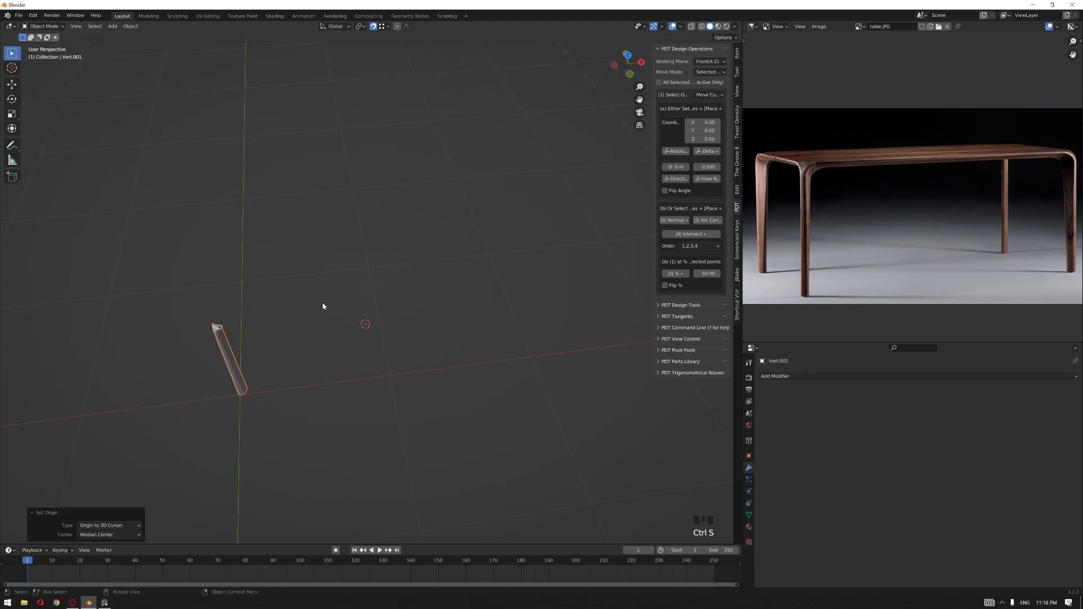
pyautogui.hotkey('ctrl', 'a')
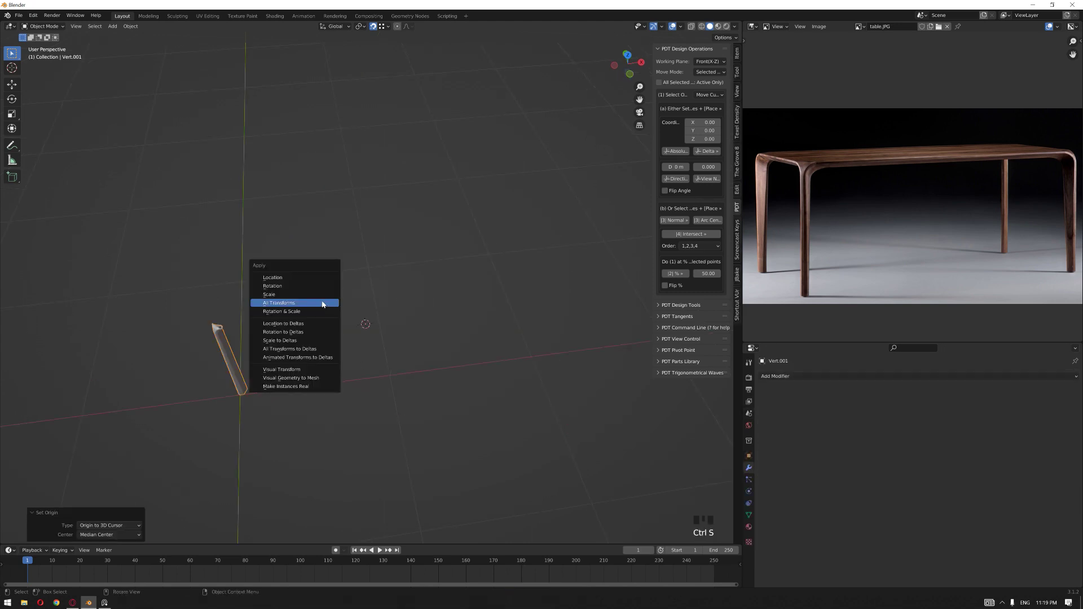
pyautogui.click(323, 304)
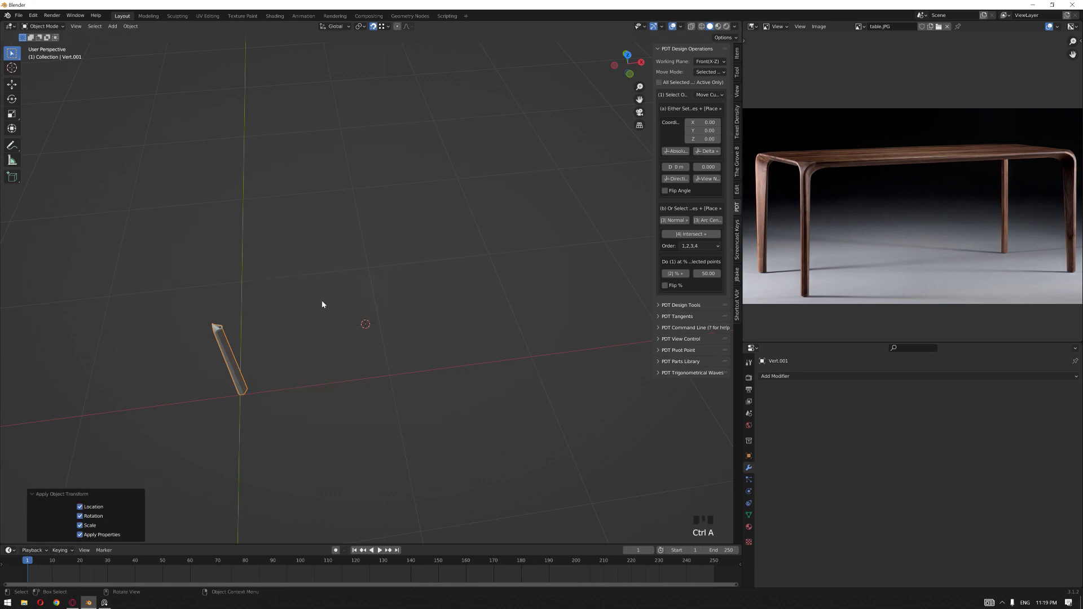
pyautogui.click(131, 27)
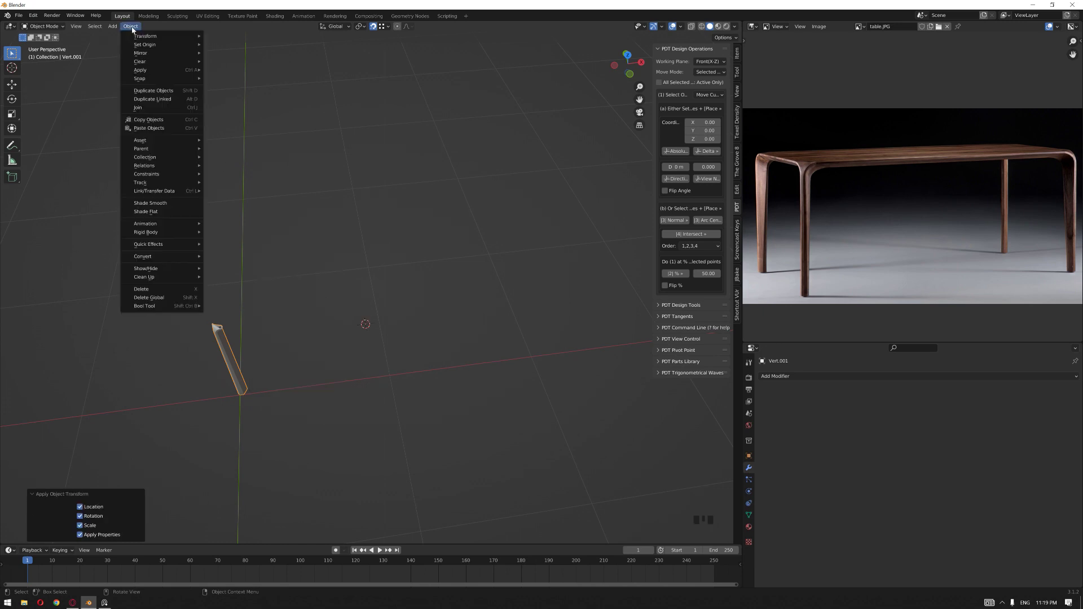
pyautogui.moveTo(169, 44)
pyautogui.click(248, 63)
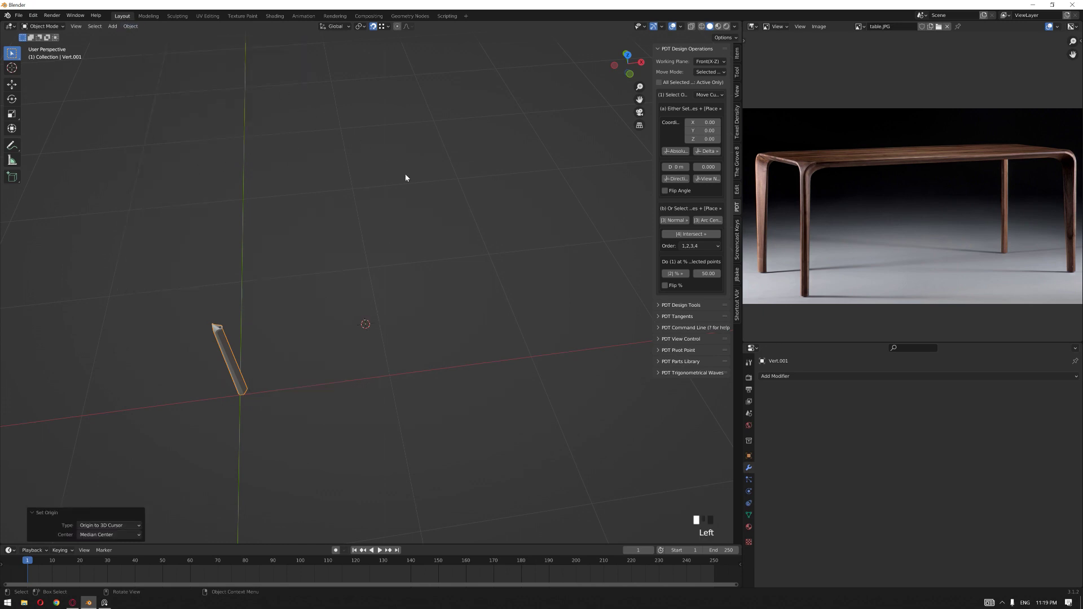
# Add a Mirror modifier to the leg with the X and Y axes enabled to produce all four legs.
pyautogui.click(892, 376)
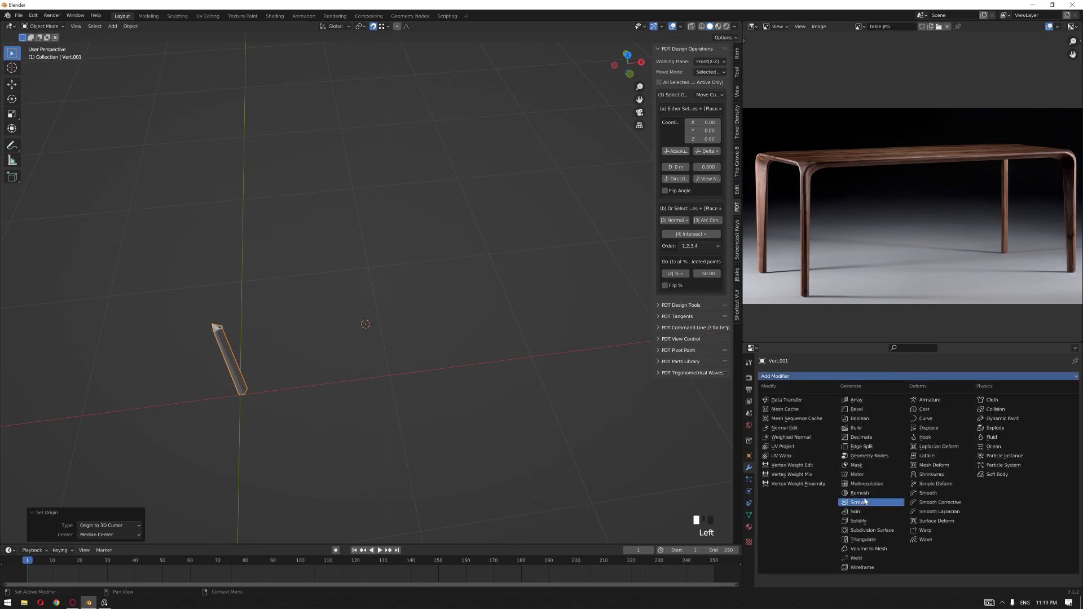
pyautogui.click(857, 475)
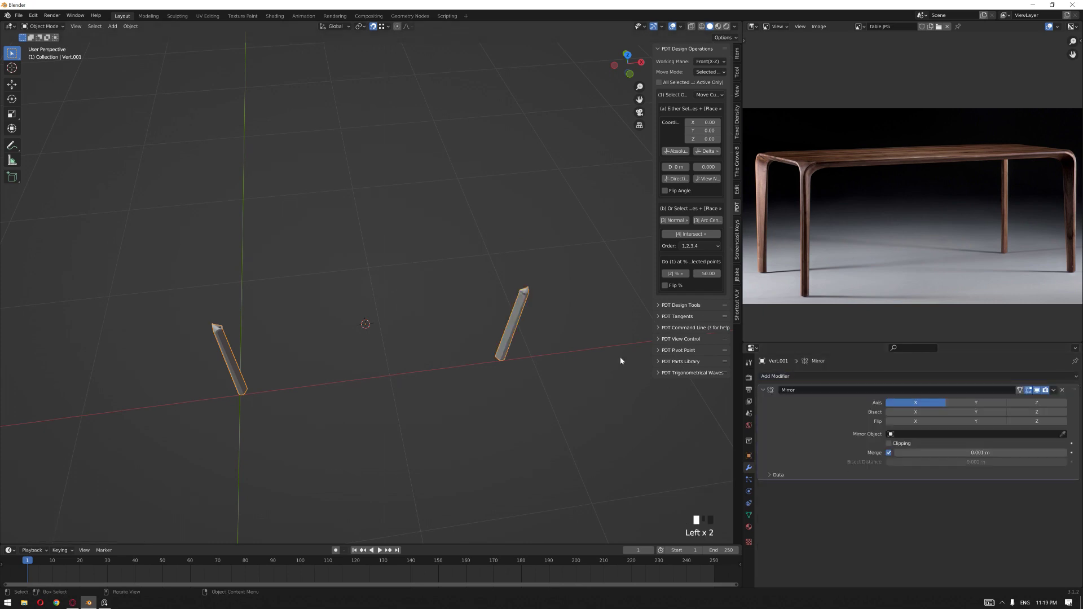
pyautogui.click(974, 402)
pyautogui.moveTo(496, 353); pyautogui.dragTo(490, 316, button='middle')
pyautogui.scroll(2, 408, 377)
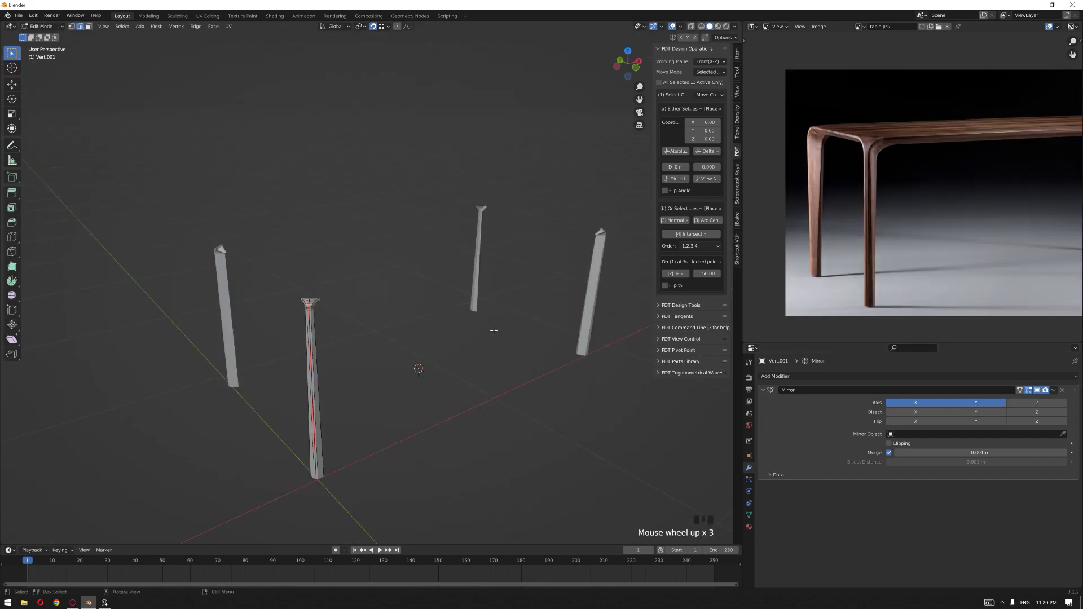
pyautogui.keyDown('shift'); pyautogui.moveTo(496, 334); pyautogui.dragTo(442, 357, button='middle'); pyautogui.keyUp('shift')
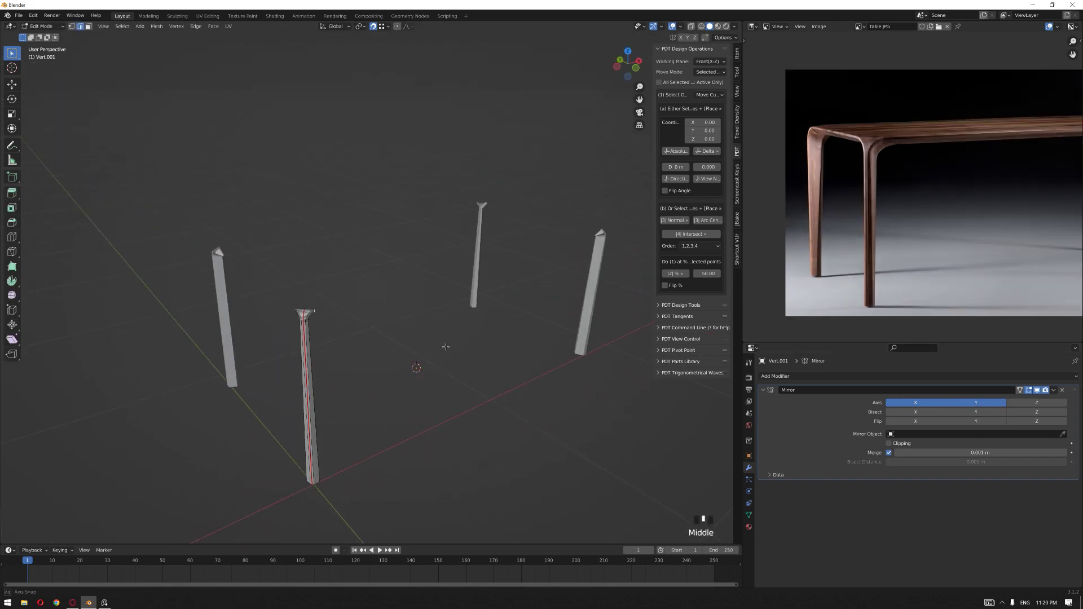
# In Edit Mode, select the open end edges at the top of the leg that face along the table's length.
pyautogui.scroll(2, 331, 329)
pyautogui.keyDown('shift'); pyautogui.moveTo(331, 329); pyautogui.dragTo(337, 325, button='middle'); pyautogui.keyUp('shift')
pyautogui.scroll(2, 261, 302)
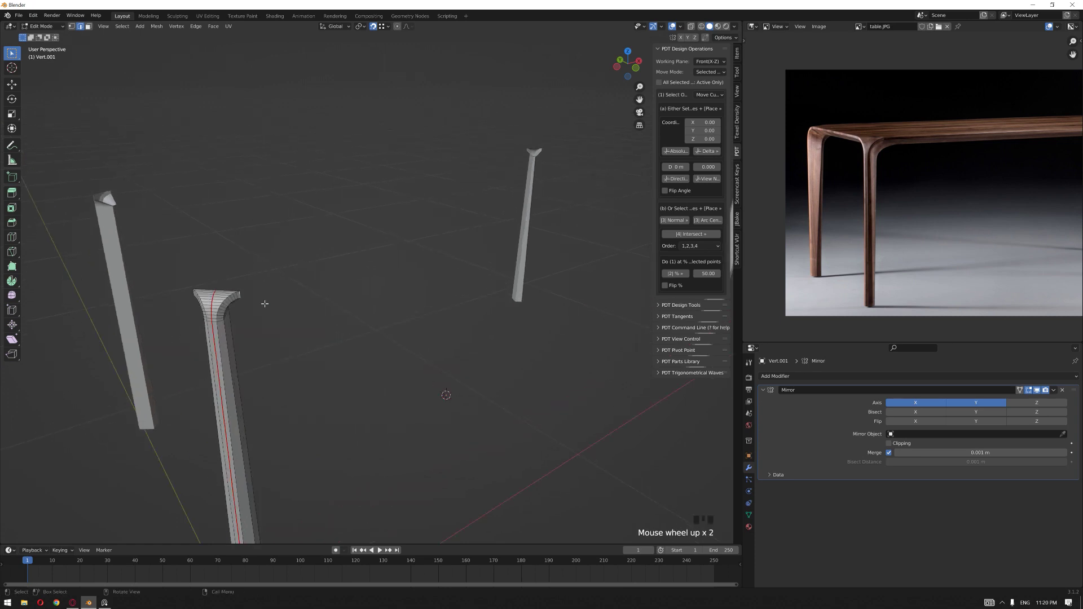
pyautogui.moveTo(261, 302); pyautogui.dragTo(206, 305, button='middle')
pyautogui.scroll(3, 207, 305)
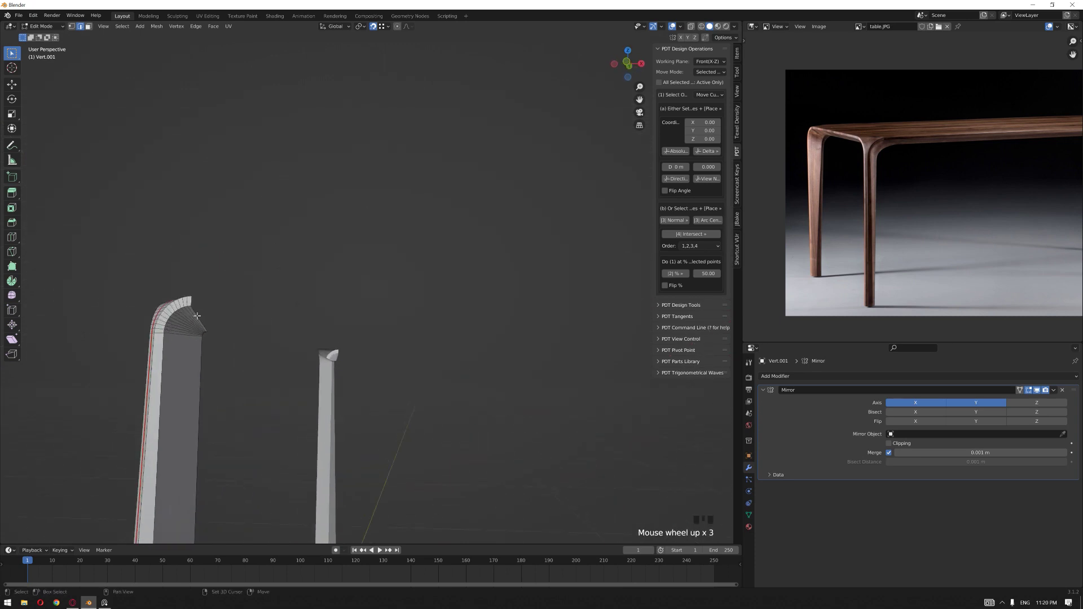
pyautogui.keyDown('shift'); pyautogui.click(197, 315); pyautogui.keyUp('shift')
pyautogui.scroll(3, 225, 305)
pyautogui.keyDown('shift'); pyautogui.moveTo(193, 302); pyautogui.dragTo(335, 309, button='middle'); pyautogui.keyUp('shift')
pyautogui.click(178, 319)
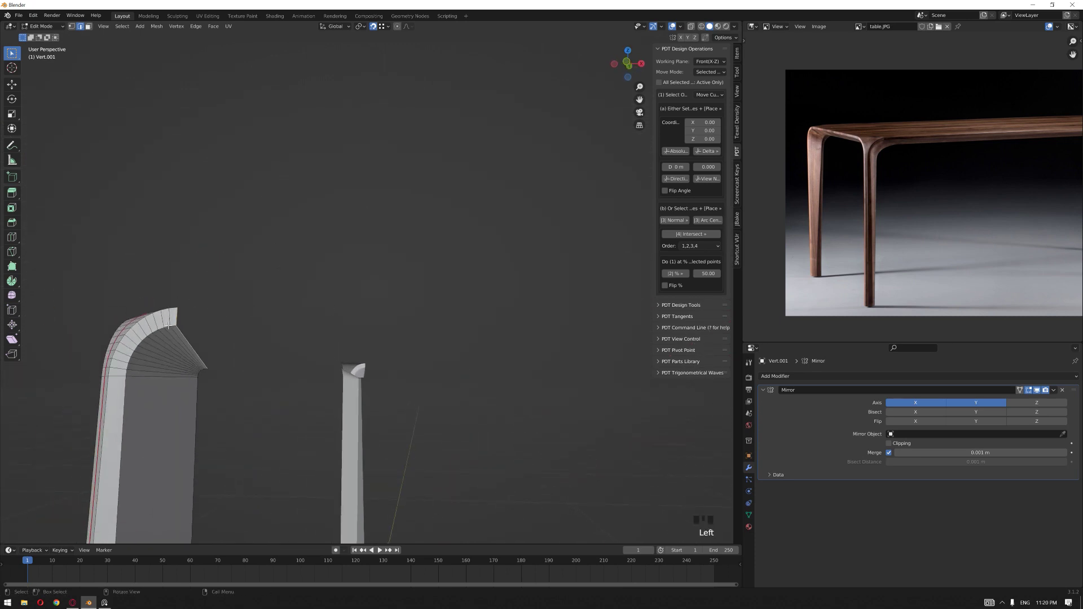
pyautogui.click(180, 314)
pyautogui.keyDown('alt'); pyautogui.click(180, 314); pyautogui.keyUp('alt')
pyautogui.moveTo(248, 337); pyautogui.dragTo(216, 410, button='middle')
pyautogui.scroll(1, 219, 375)
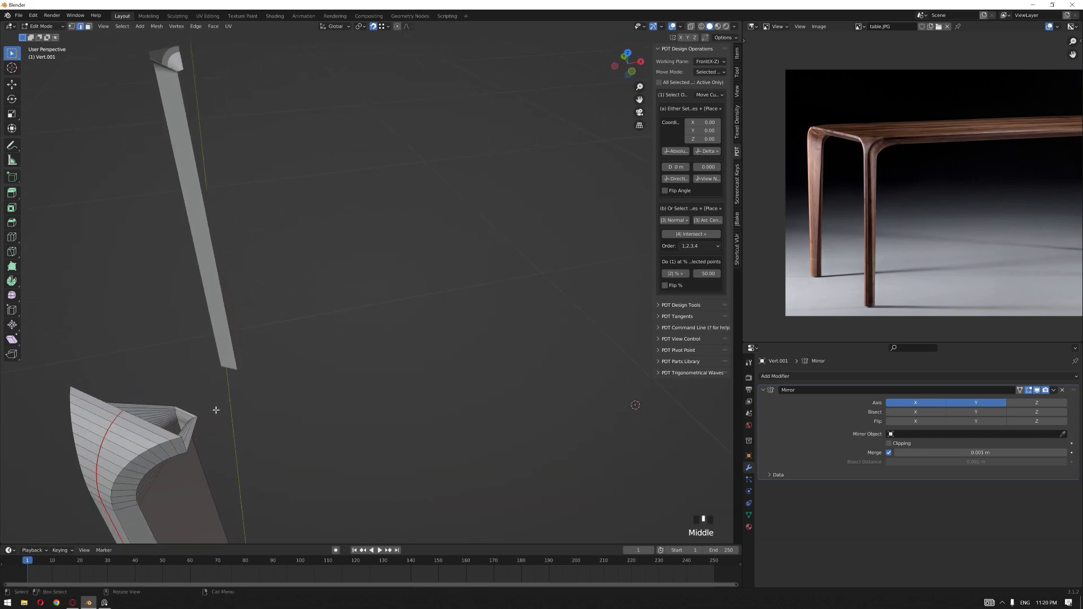
pyautogui.click(191, 437)
pyautogui.keyDown('shift'); pyautogui.click(184, 444); pyautogui.keyUp('shift')
pyautogui.scroll(-5, 234, 407)
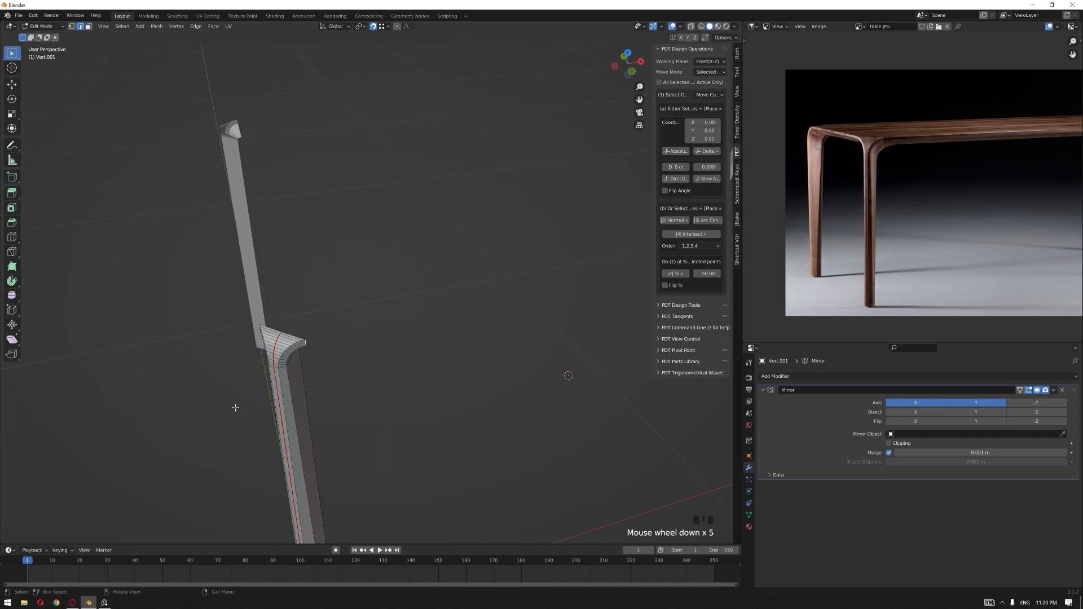
pyautogui.moveTo(235, 407); pyautogui.dragTo(386, 379, button='middle')
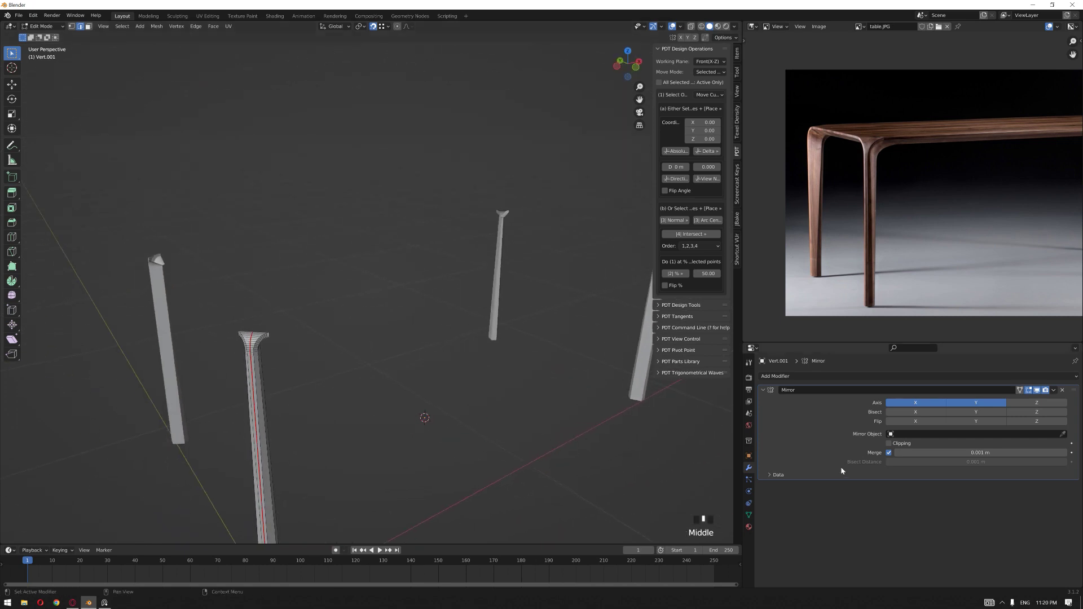
# Enable Clipping on the Mirror modifier and extrude the selected edges about 1.92 m along X to meet the mirrored leg.
pyautogui.click(889, 444)
pyautogui.scroll(-2, 479, 361)
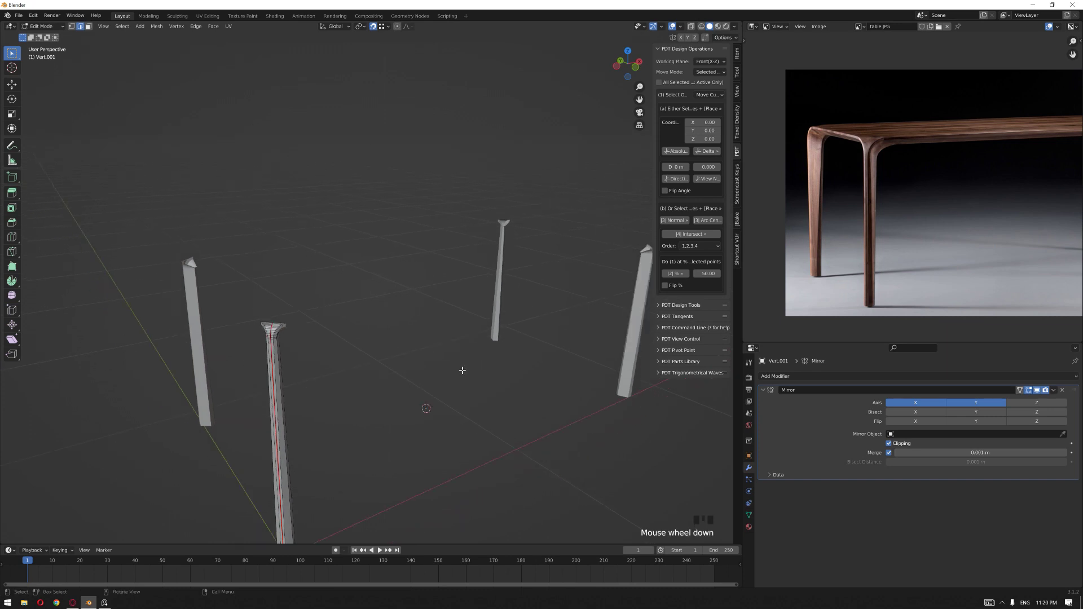
pyautogui.press('e')
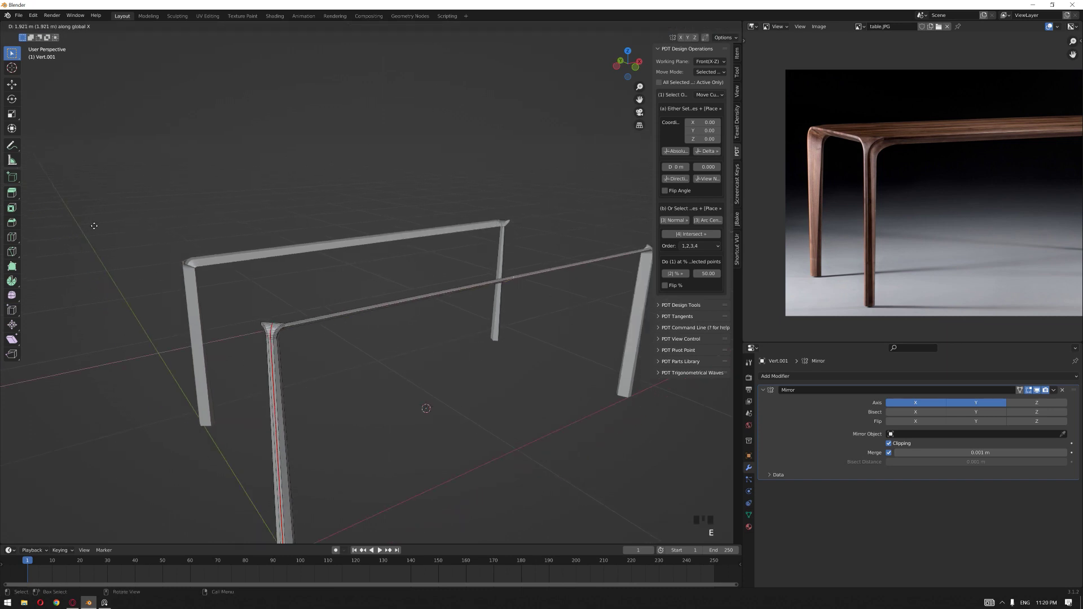
pyautogui.click(94, 226)
# Select the leg's open top end edges facing across the table's width and extrude them about 0.42 m along Y.
pyautogui.scroll(4, 350, 273)
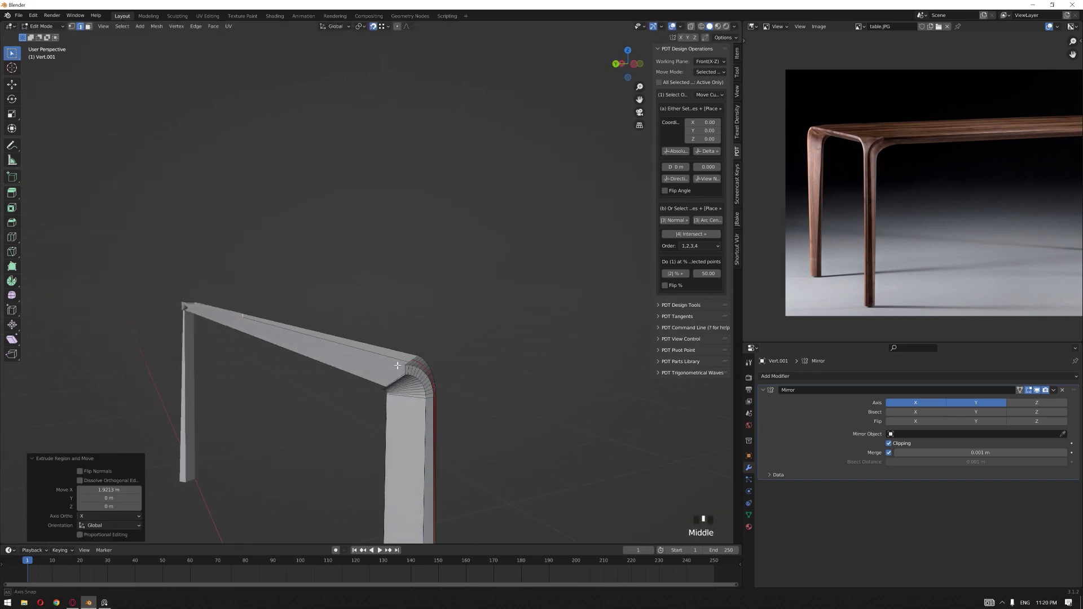
pyautogui.scroll(2, 398, 365)
pyautogui.click(463, 352)
pyautogui.keyDown('shift'); pyautogui.click(436, 381); pyautogui.keyUp('shift')
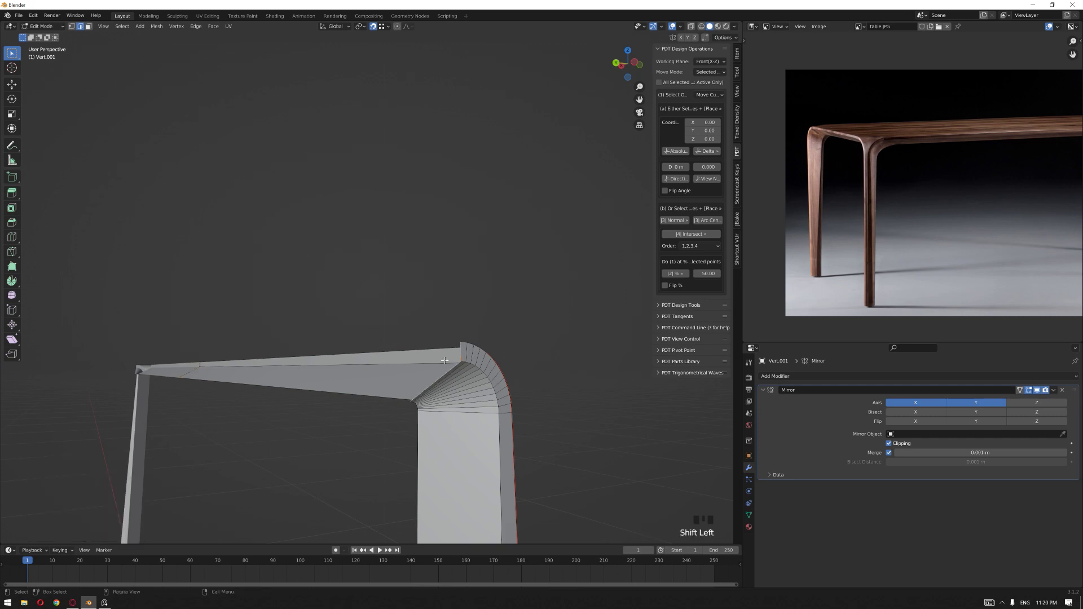
pyautogui.scroll(-6, 406, 331)
pyautogui.moveTo(308, 352); pyautogui.dragTo(394, 358, button='middle')
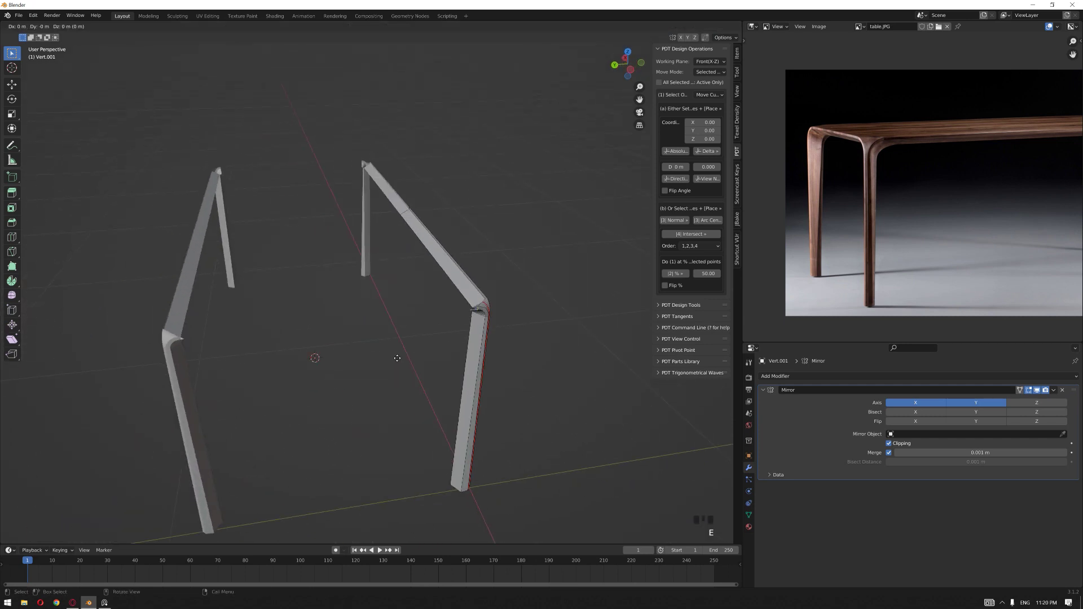
pyautogui.press('e')
pyautogui.click(387, 372)
# Return to Object Mode and apply the Mirror modifier to the table frame.
pyautogui.scroll(-2, 387, 372)
pyautogui.keyDown('shift'); pyautogui.moveTo(387, 372); pyautogui.dragTo(382, 348, button='middle'); pyautogui.keyUp('shift')
pyautogui.scroll(4, 373, 361)
pyautogui.scroll(-1, 363, 362)
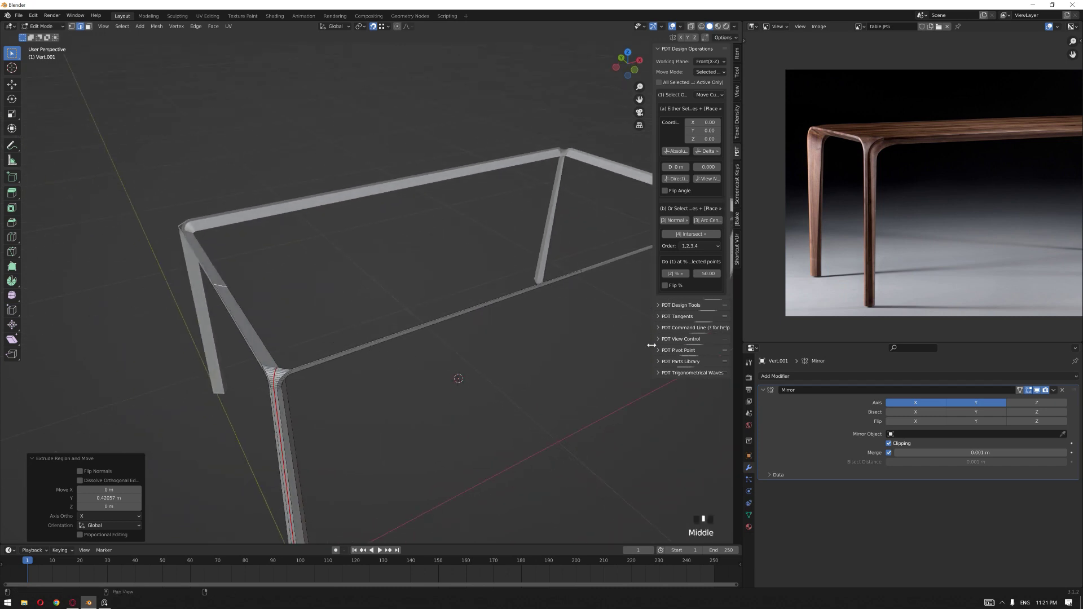
pyautogui.press('Tab')
pyautogui.click(1053, 390)
pyautogui.click(1032, 400)
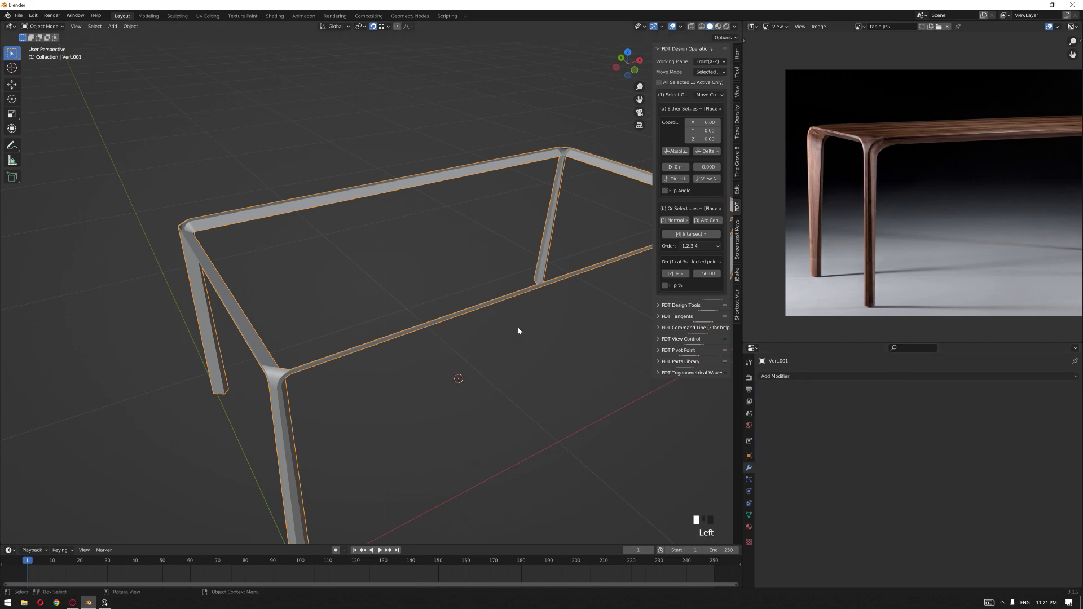
# In Edit Mode, select the upper boundary loop of the frame opening and close it with Grid Fill.
pyautogui.scroll(2, 337, 344)
pyautogui.moveTo(337, 344); pyautogui.dragTo(357, 318, button='middle')
pyautogui.press('Tab')
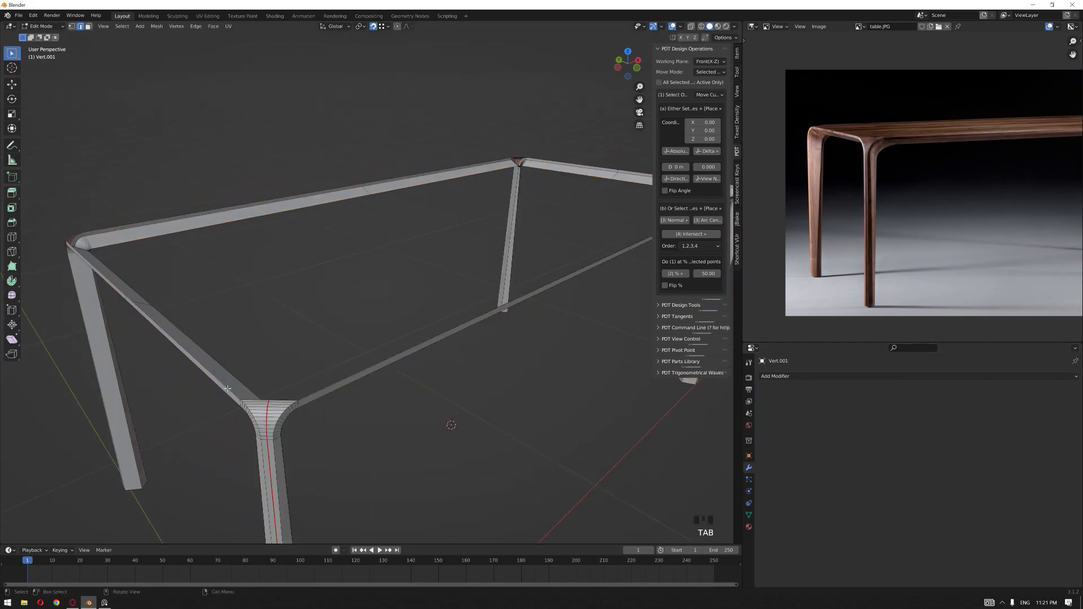
pyautogui.click(227, 388)
pyautogui.keyDown('alt'); pyautogui.click(226, 387); pyautogui.keyUp('alt')
pyautogui.hotkey('ctrl', 'f')
pyautogui.click(293, 367)
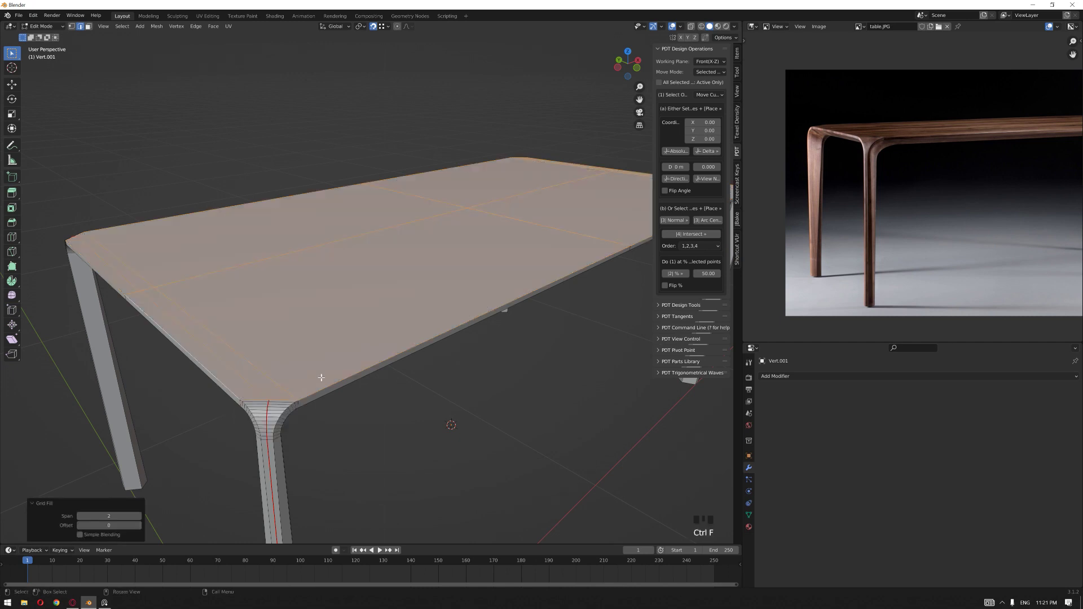
# Select the lower boundary loop on the underside of the frame and close it with Grid Fill.
pyautogui.moveTo(321, 378); pyautogui.dragTo(218, 317, button='middle')
pyautogui.scroll(2, 218, 317)
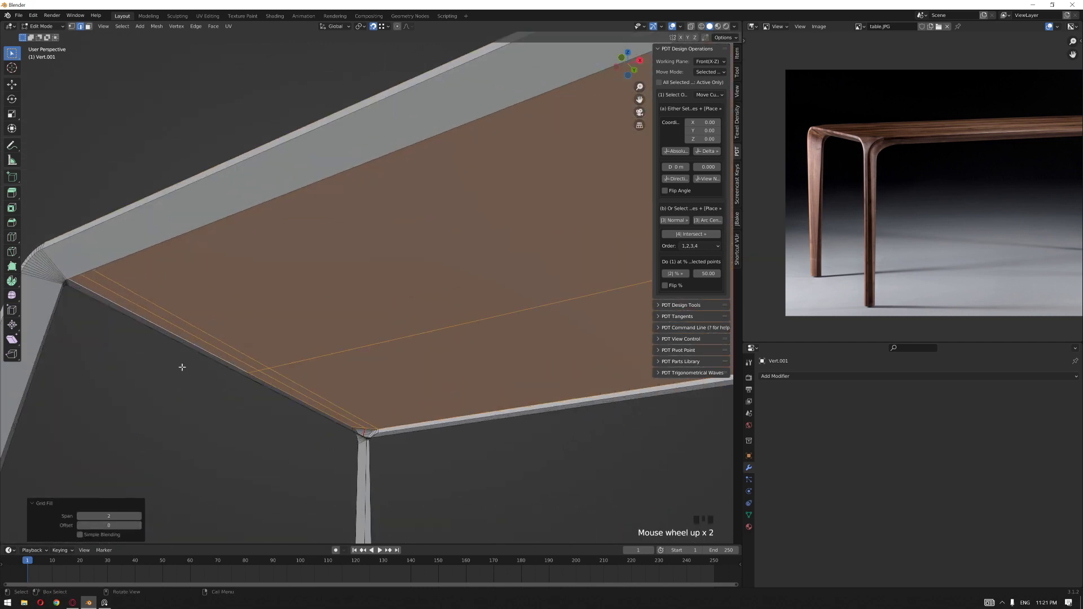
pyautogui.click(202, 236)
pyautogui.keyDown('alt'); pyautogui.click(210, 225); pyautogui.keyUp('alt')
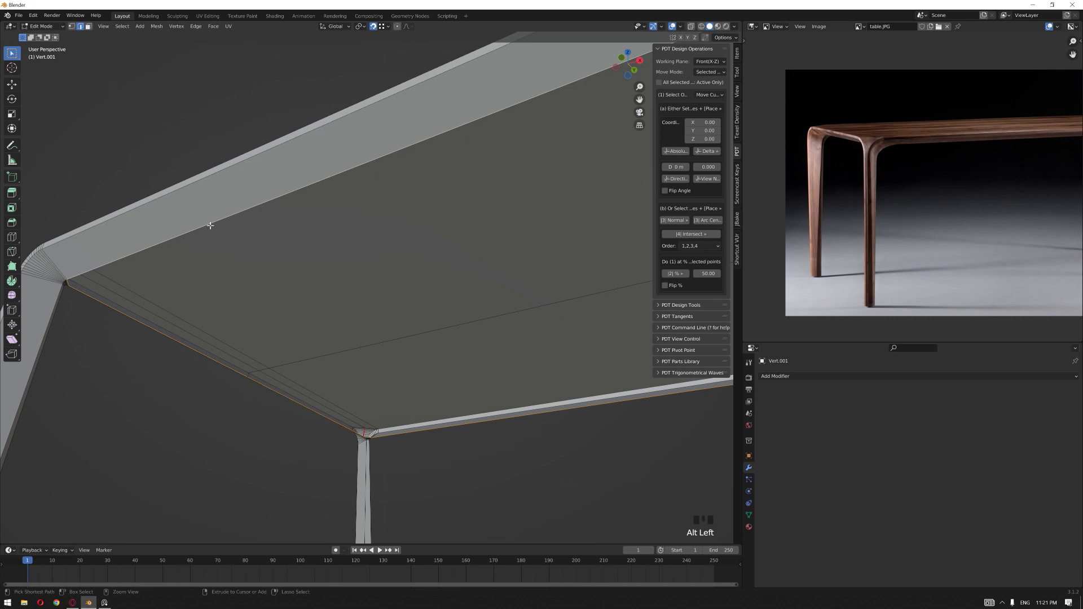
pyautogui.hotkey('ctrl', 'f')
pyautogui.click(212, 226)
# Compare the modelled leg-to-tabletop corner with the curved corner in the reference image.
pyautogui.scroll(-3, 212, 234)
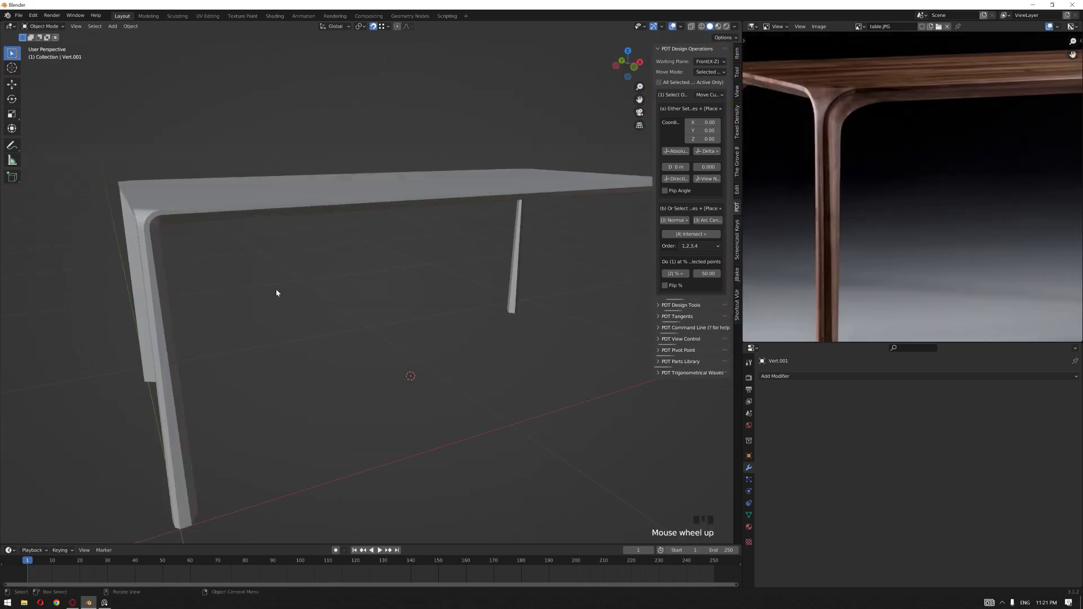
pyautogui.moveTo(276, 293); pyautogui.dragTo(249, 269, button='middle')
pyautogui.moveTo(830, 127); pyautogui.dragTo(841, 149, button='middle')
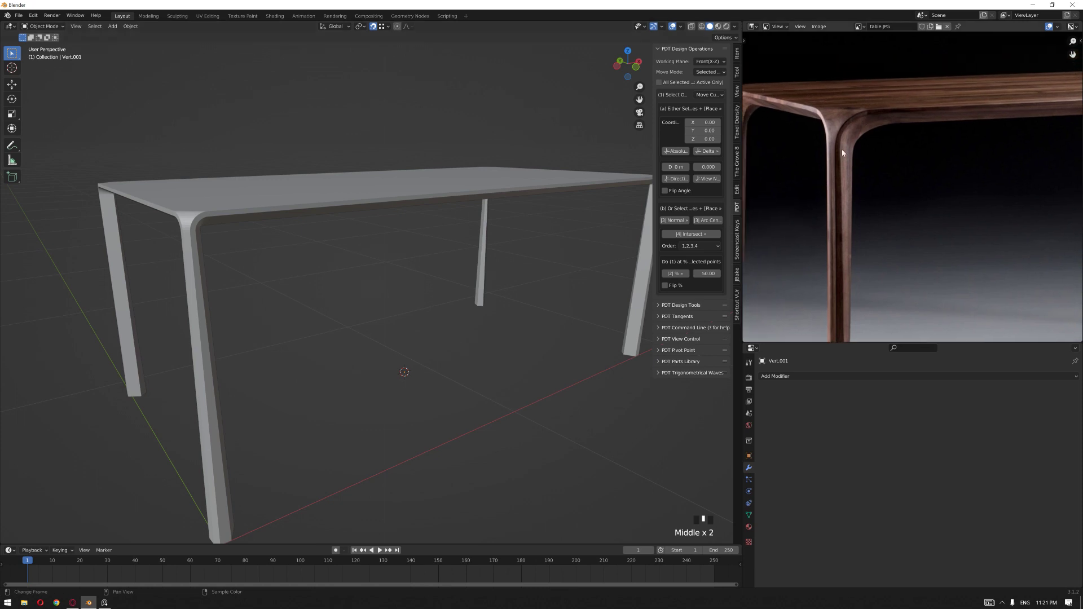
pyautogui.moveTo(282, 265); pyautogui.dragTo(295, 268, button='middle')
pyautogui.moveTo(833, 124); pyautogui.dragTo(827, 123, button='middle')
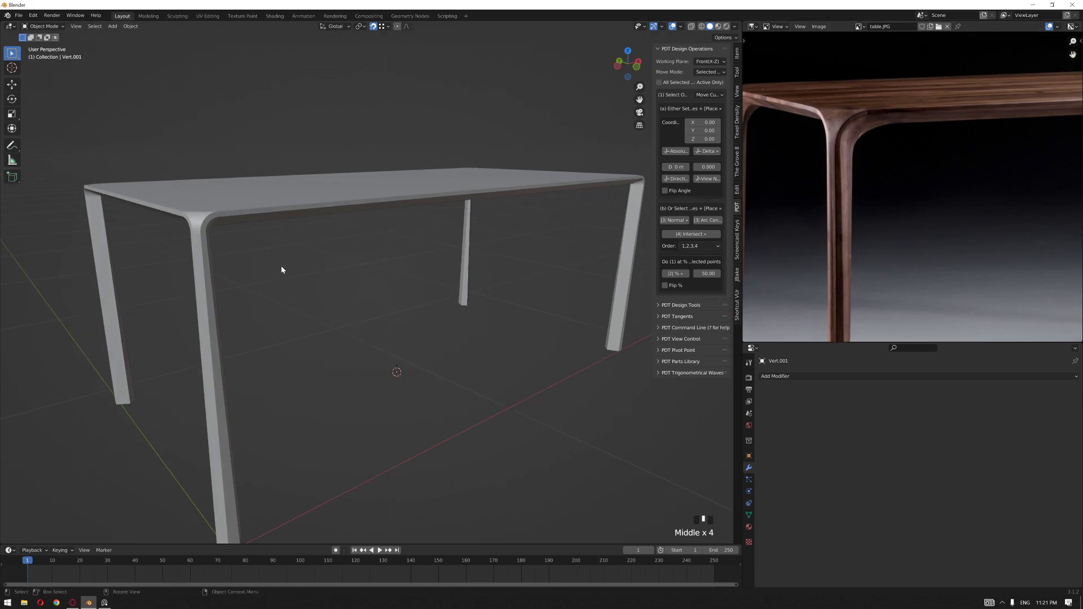
# Select the whole table object and switch to the UV Editing workspace.
pyautogui.moveTo(273, 280); pyautogui.dragTo(293, 294, button='middle')
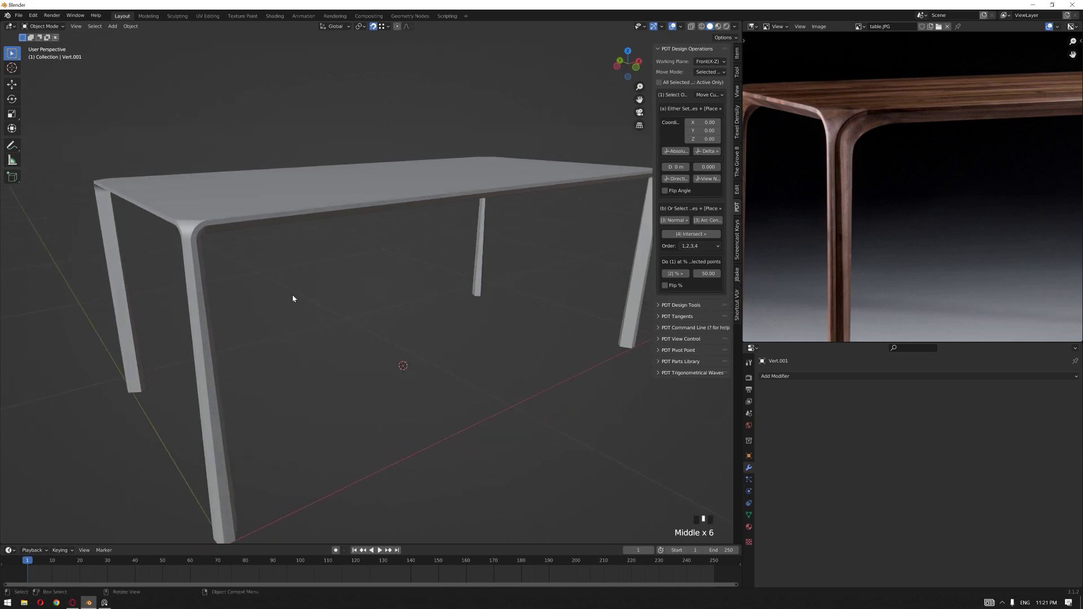
pyautogui.moveTo(211, 260); pyautogui.dragTo(186, 237, button='middle')
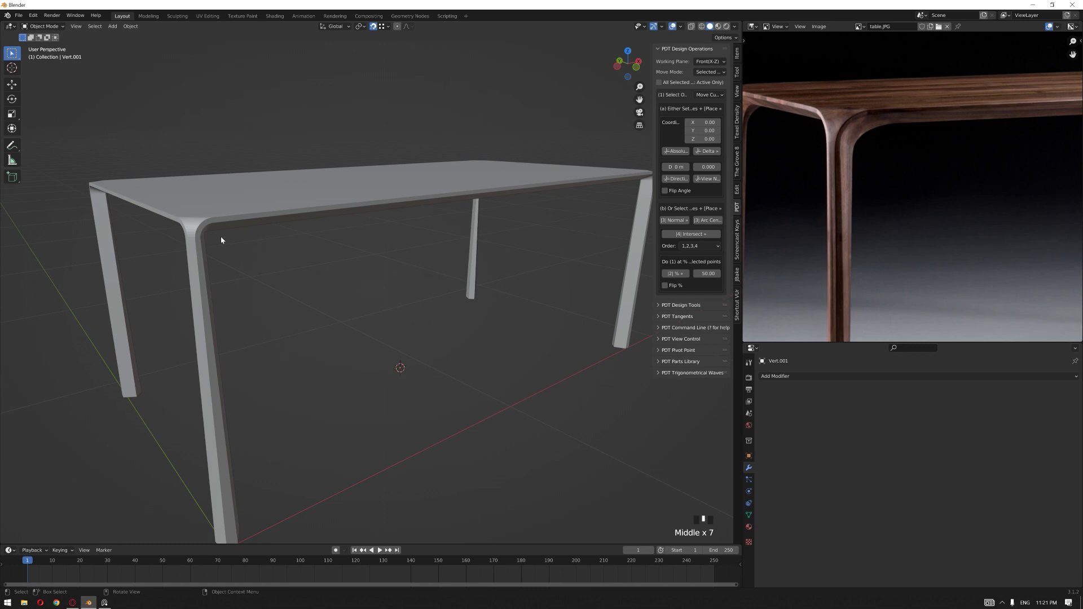
pyautogui.scroll(-3, 247, 244)
pyautogui.moveTo(246, 244); pyautogui.dragTo(280, 246, button='middle')
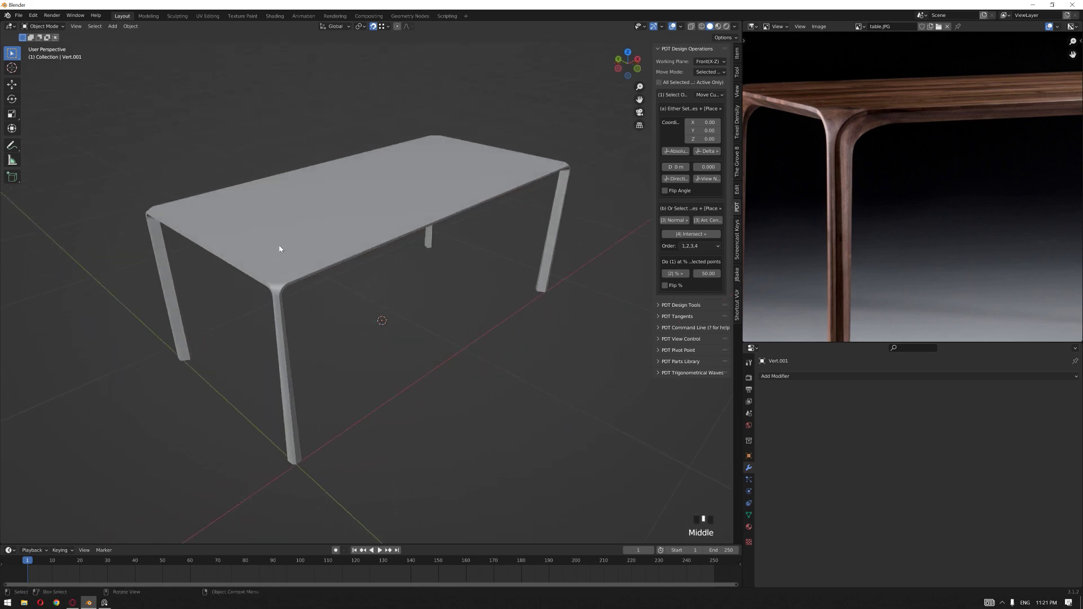
pyautogui.click(281, 246)
pyautogui.scroll(2, 394, 282)
pyautogui.moveTo(393, 282)
pyautogui.mouseDown(button='middle')
pyautogui.moveTo(393, 220)
pyautogui.moveTo(374, 285)
pyautogui.moveTo(389, 286)
pyautogui.mouseUp(button='middle')
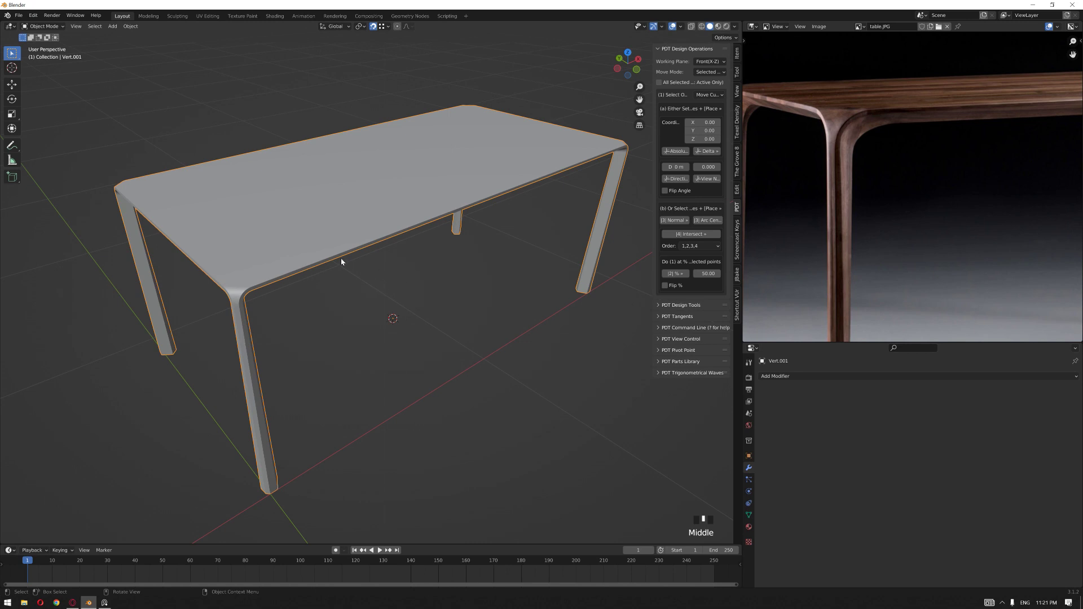
pyautogui.click(215, 18)
pyautogui.moveTo(737, 448); pyautogui.dragTo(721, 442, button='middle')
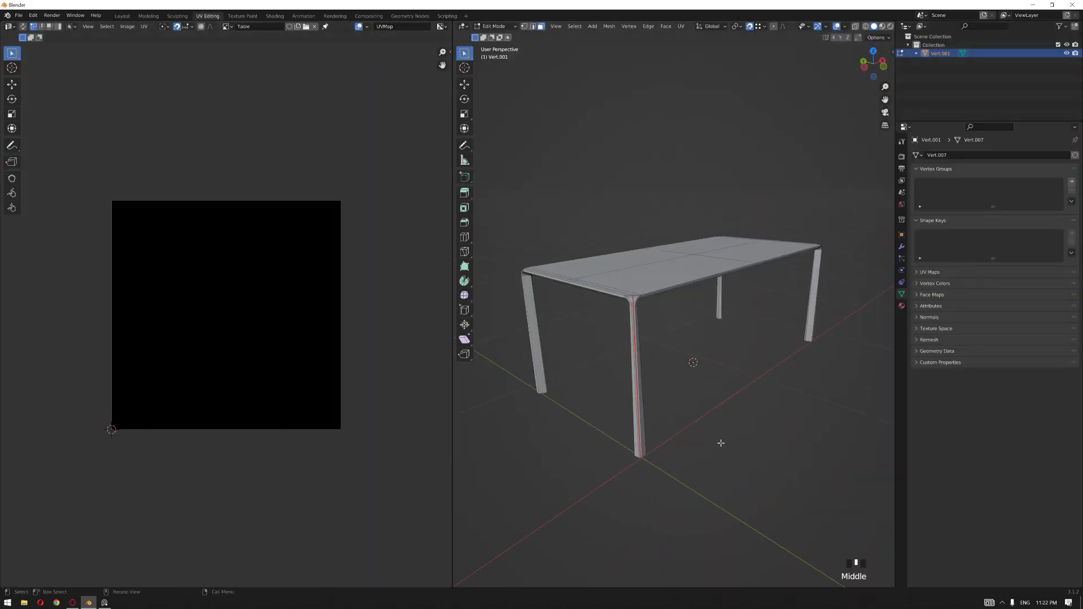
# Select the leg at the world origin up to its curved corner, excluding the tabletop faces, and separate the selection into its own object.
pyautogui.moveTo(720, 442); pyautogui.dragTo(607, 492)
pyautogui.press('ctrl+KP_Add')
pyautogui.press('ctrl+KP_Add')
pyautogui.press('ctrl+KP_Add')
pyautogui.press('ctrl+KP_Add')
pyautogui.press('ctrl+KP_Add')
pyautogui.press('ctrl+KP_Add')
pyautogui.press('ctrl+KP_Add')
pyautogui.press('ctrl+KP_Add')
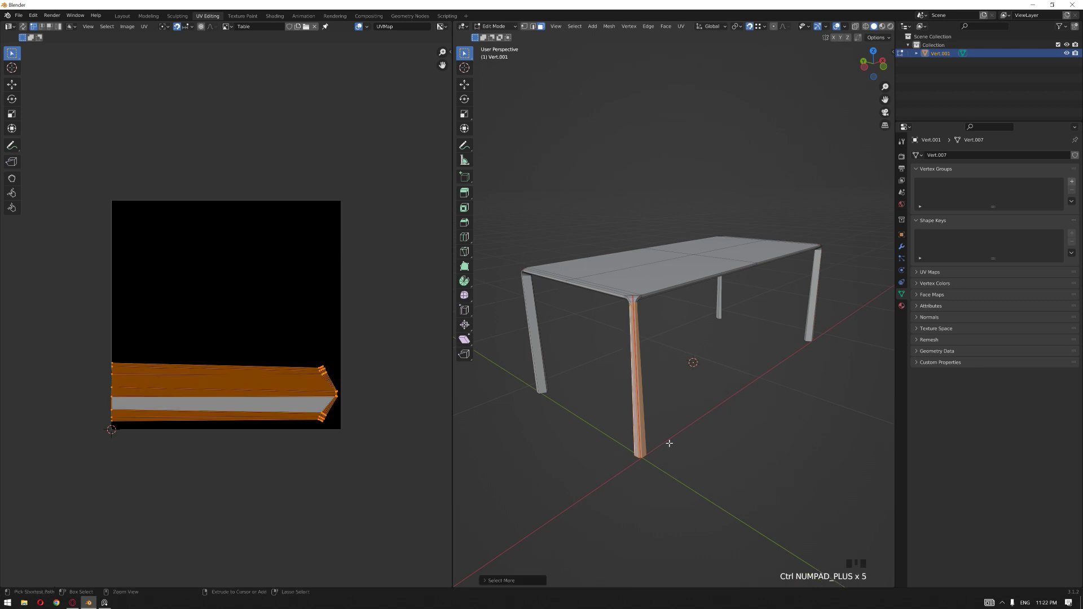
pyautogui.press('ctrl+KP_Add')
pyautogui.press('ctrl+KP_Add')
pyautogui.press('ctrl+KP_Add')
pyautogui.press('ctrl+KP_Add')
pyautogui.press('ctrl+KP_Add')
pyautogui.press('ctrl+KP_Add')
pyautogui.press('ctrl+KP_Add')
pyautogui.press('ctrl+KP_Add')
pyautogui.press('ctrl+KP_Add')
pyautogui.press('ctrl+KP_Add')
pyautogui.press('ctrl+KP_Add')
pyautogui.press('ctrl+KP_Add')
pyautogui.press('ctrl+KP_Add')
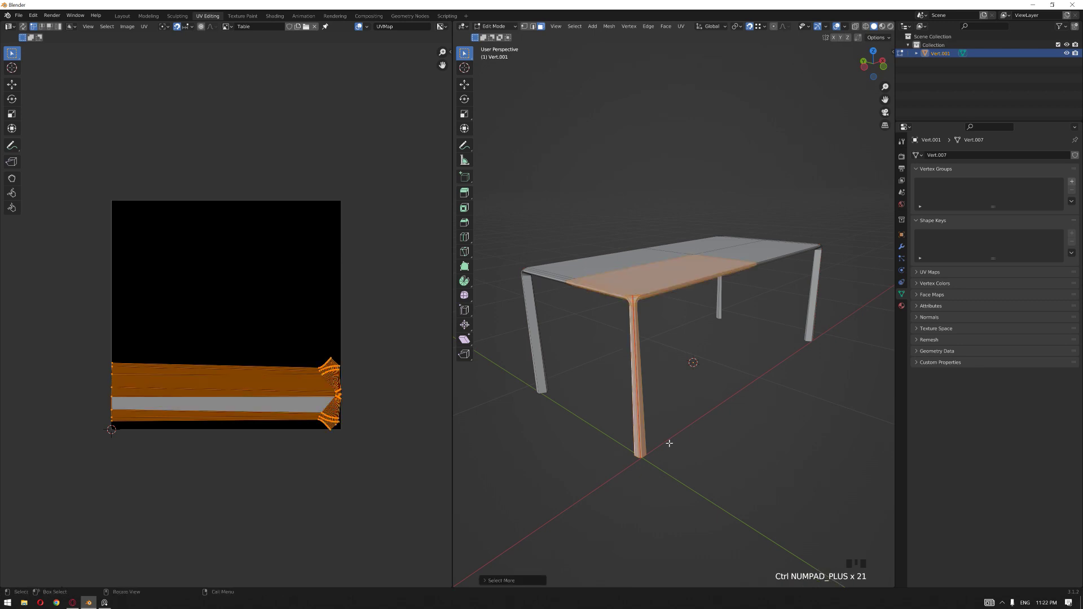
pyautogui.press('ctrl+KP_Subtract')
pyautogui.moveTo(724, 356); pyautogui.dragTo(727, 373, button='middle')
pyautogui.keyDown('shift'); pyautogui.moveTo(727, 373); pyautogui.dragTo(736, 336, button='middle'); pyautogui.keyUp('shift')
pyautogui.moveTo(736, 336); pyautogui.dragTo(731, 348, button='middle')
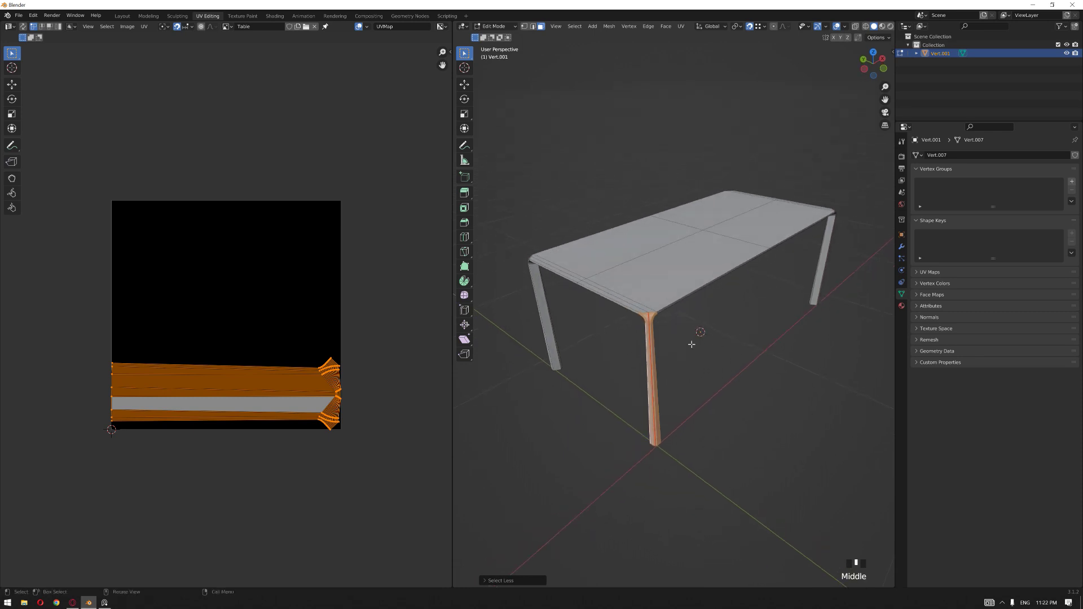
pyautogui.press('p')
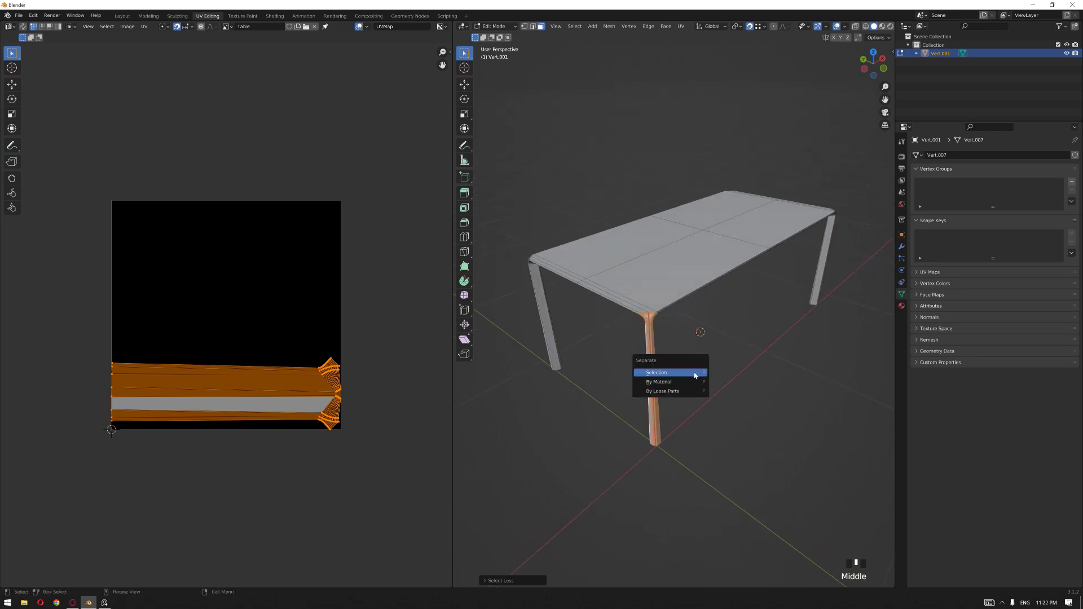
pyautogui.click(694, 374)
# Select the leg across the short side, on the Y axis, up to its curved corner and separate it into its own object.
pyautogui.moveTo(590, 360); pyautogui.dragTo(657, 394, button='middle')
pyautogui.moveTo(657, 394); pyautogui.dragTo(553, 474)
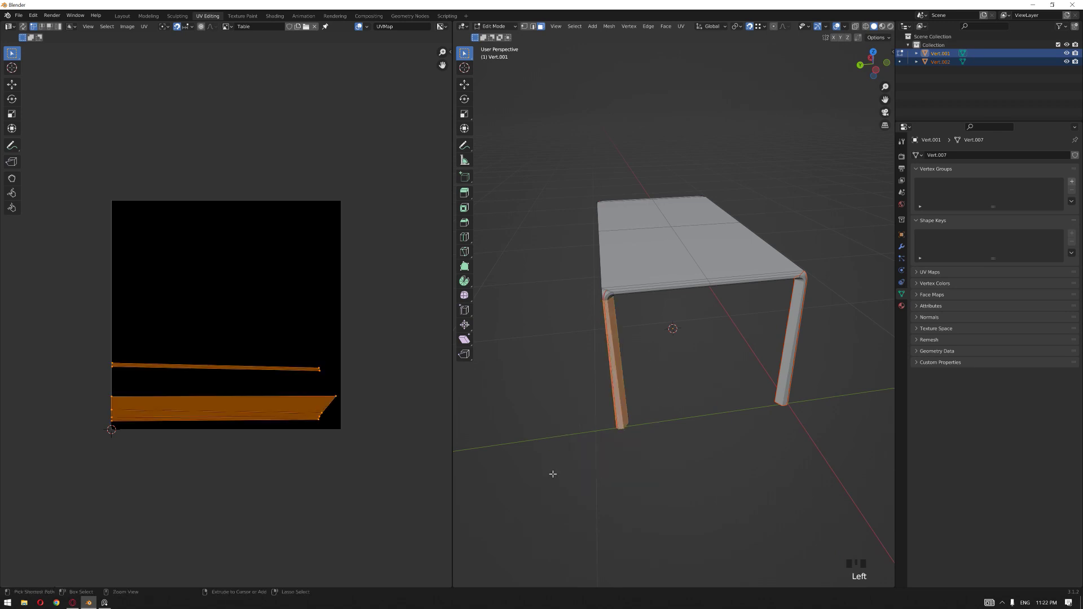
pyautogui.press('ctrl+KP_Add')
pyautogui.press('ctrl+KP_Add')
pyautogui.press('ctrl+KP_Add')
pyautogui.press('ctrl+KP_Add')
pyautogui.press('ctrl+KP_Add')
pyautogui.press('ctrl+KP_Add')
pyautogui.press('ctrl+KP_Add')
pyautogui.press('ctrl+KP_Add')
pyautogui.press('ctrl+KP_Add')
pyautogui.press('ctrl+KP_Add')
pyautogui.press('ctrl+KP_Add')
pyautogui.press('ctrl+KP_Add')
pyautogui.press('ctrl+KP_Add')
pyautogui.press('ctrl+KP_Add')
pyautogui.press('ctrl+KP_Add')
pyautogui.press('ctrl+KP_Add')
pyautogui.press('ctrl+KP_Add')
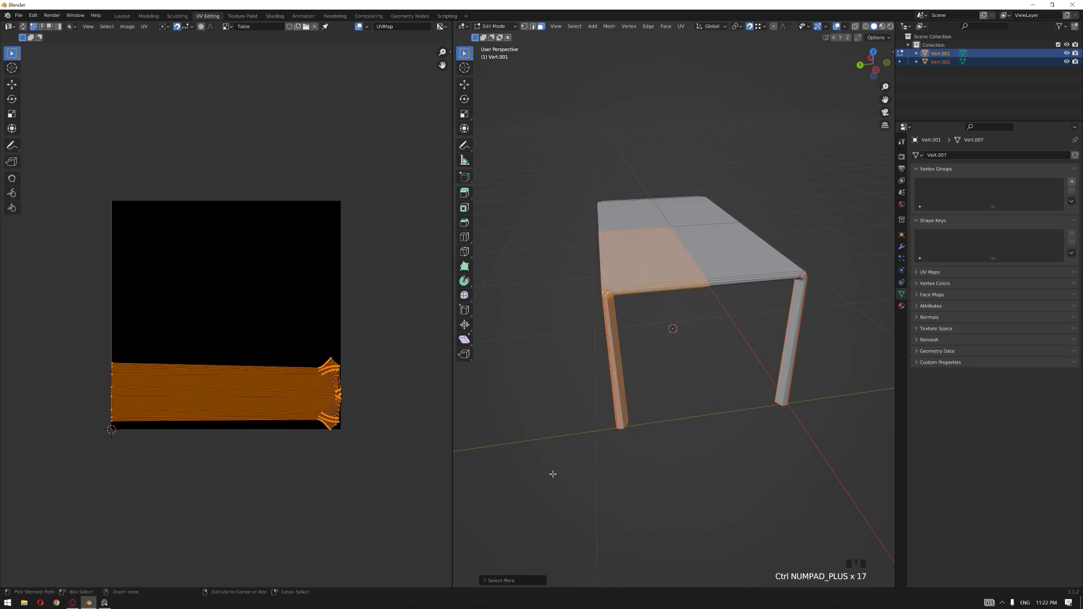
pyautogui.press('ctrl+KP_Subtract')
pyautogui.press('ctrl+KP_Subtract')
pyautogui.press('ctrl+KP_Subtract')
pyautogui.press('p')
pyautogui.click(554, 475)
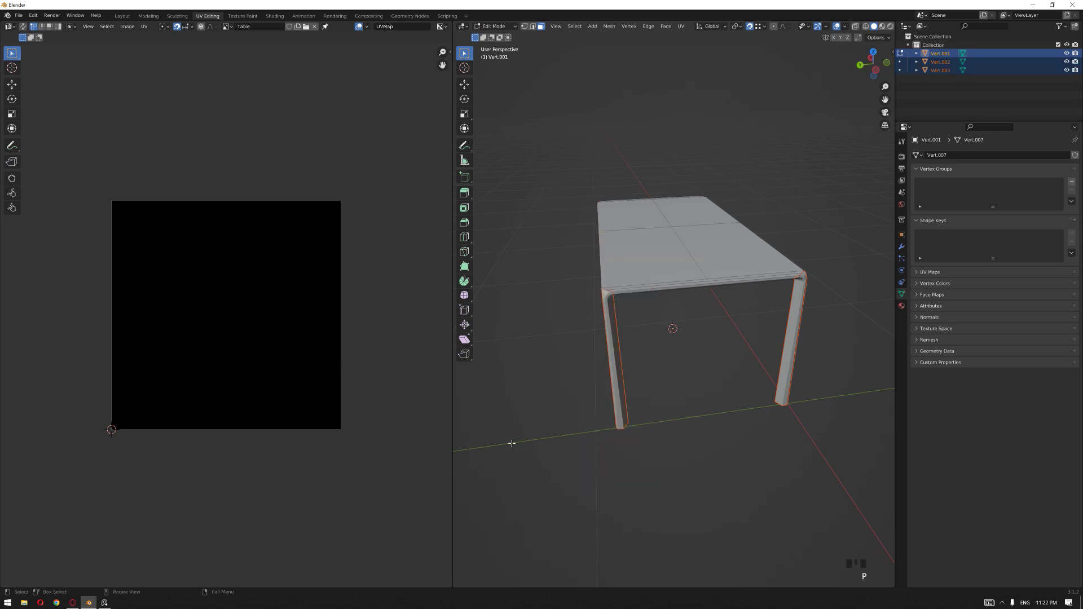
# Select the leg diagonally opposite the origin up to its curved corner and separate it into its own object.
pyautogui.moveTo(507, 442); pyautogui.dragTo(586, 450, button='middle')
pyautogui.press('ctrl+KP_Add')
pyautogui.press('ctrl+KP_Add')
pyautogui.press('ctrl+KP_Add')
pyautogui.press('ctrl+KP_Add')
pyautogui.press('ctrl+KP_Add')
pyautogui.press('ctrl+KP_Add')
pyautogui.press('ctrl+KP_Add')
pyautogui.press('ctrl+KP_Add')
pyautogui.press('ctrl+KP_Add')
pyautogui.press('ctrl+KP_Add')
pyautogui.press('ctrl+KP_Add')
pyautogui.scroll(3, 626, 347)
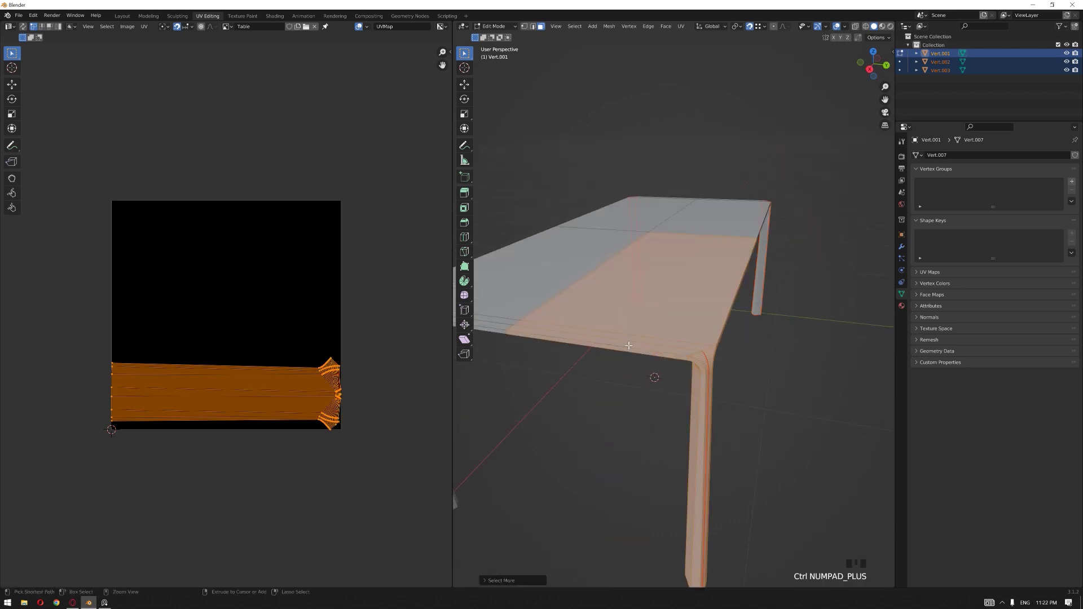
pyautogui.press('ctrl+KP_Subtract')
pyautogui.press('p')
pyautogui.click(629, 349)
# Separate the last leg, on the X axis, with its curved corner into its own object and return to Object Mode.
pyautogui.scroll(-5, 629, 349)
pyautogui.moveTo(629, 349); pyautogui.dragTo(719, 345, button='middle')
pyautogui.scroll(4, 719, 345)
pyautogui.moveTo(777, 434); pyautogui.dragTo(578, 525)
pyautogui.press('ctrl+KP_Add')
pyautogui.press('ctrl+KP_Add')
pyautogui.press('ctrl+KP_Add')
pyautogui.press('ctrl+KP_Add')
pyautogui.press('ctrl+KP_Add')
pyautogui.press('ctrl+KP_Add')
pyautogui.press('ctrl+KP_Add')
pyautogui.press('ctrl+KP_Add')
pyautogui.press('ctrl+KP_Add')
pyautogui.press('ctrl+KP_Add')
pyautogui.press('ctrl+KP_Add')
pyautogui.press('ctrl+KP_Add')
pyautogui.press('ctrl+KP_Add')
pyautogui.press('ctrl+KP_Add')
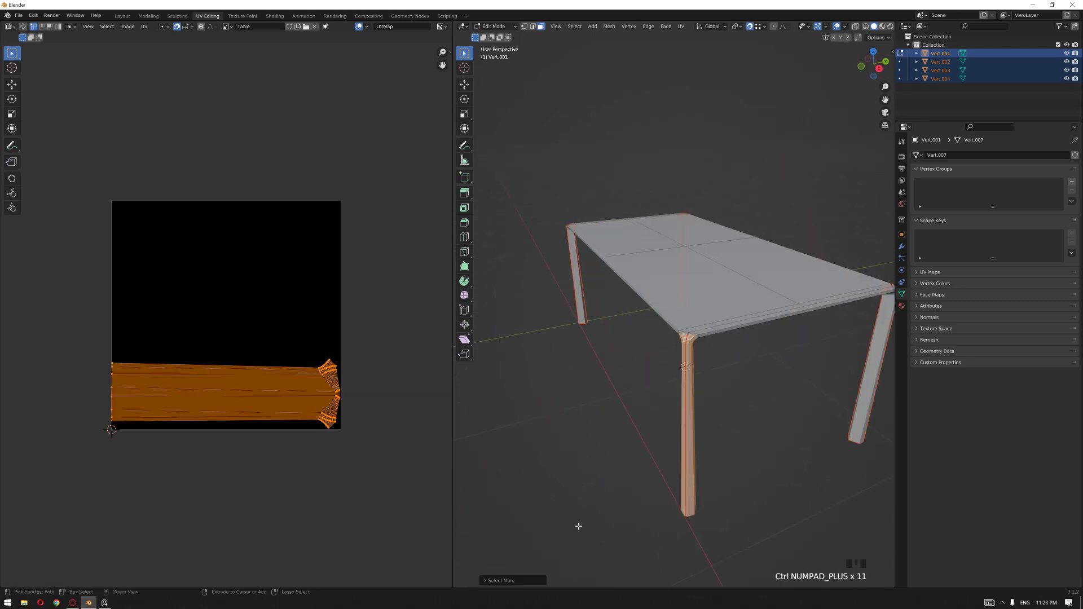
pyautogui.scroll(3, 621, 462)
pyautogui.press('p')
pyautogui.click(621, 462)
pyautogui.scroll(-4, 621, 462)
pyautogui.press('Tab')
# Select the four separated leg objects without the tabletop and enter Edit Mode with all their faces selected.
pyautogui.click(732, 407)
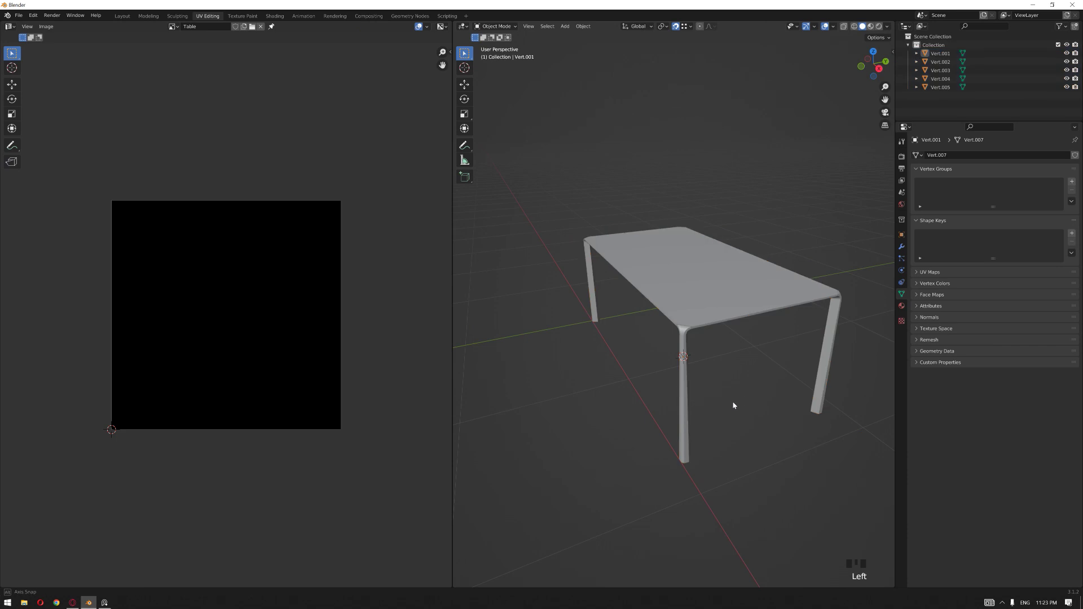
pyautogui.click(748, 404)
pyautogui.moveTo(731, 406); pyautogui.dragTo(604, 380, button='middle')
pyautogui.scroll(2, 604, 379)
pyautogui.keyDown('shift'); pyautogui.click(763, 293); pyautogui.keyUp('shift')
pyautogui.keyDown('shift'); pyautogui.click(508, 350); pyautogui.keyUp('shift')
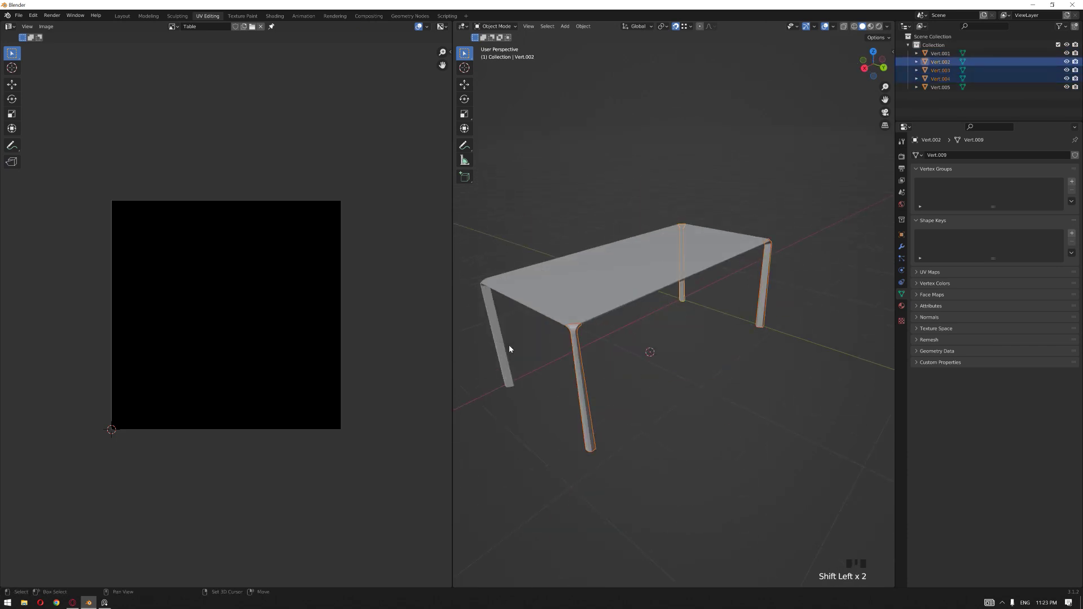
pyautogui.keyDown('shift'); pyautogui.click(682, 284); pyautogui.keyUp('shift')
pyautogui.press('Tab')
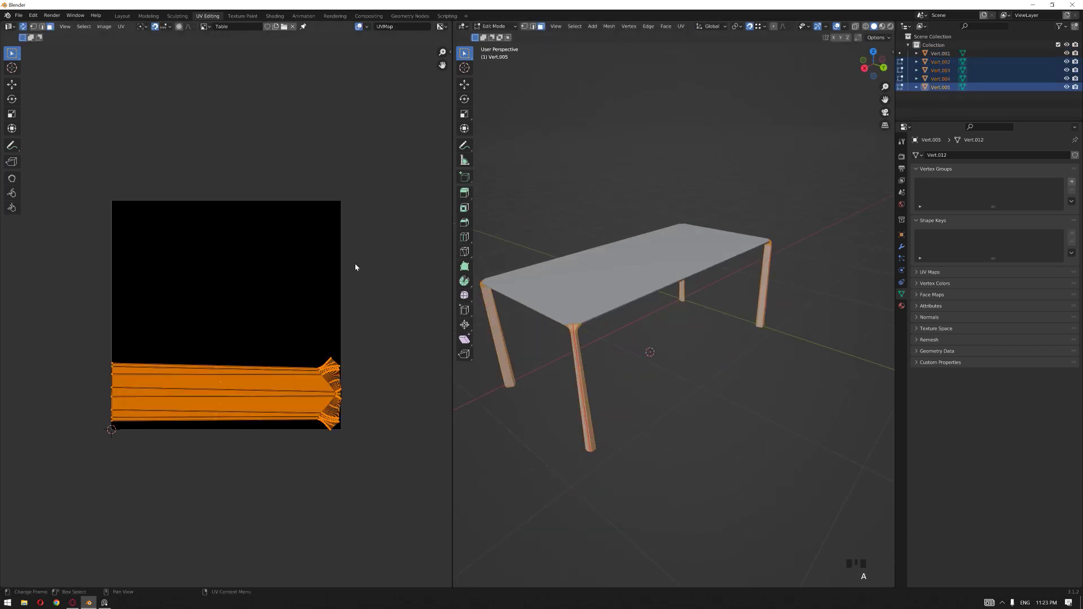
# Move the overlapping leg UV islands apart so the four legs lie in separate rows stacked above each other.
pyautogui.click(294, 392)
pyautogui.press('l')
pyautogui.press('g')
pyautogui.click(285, 287)
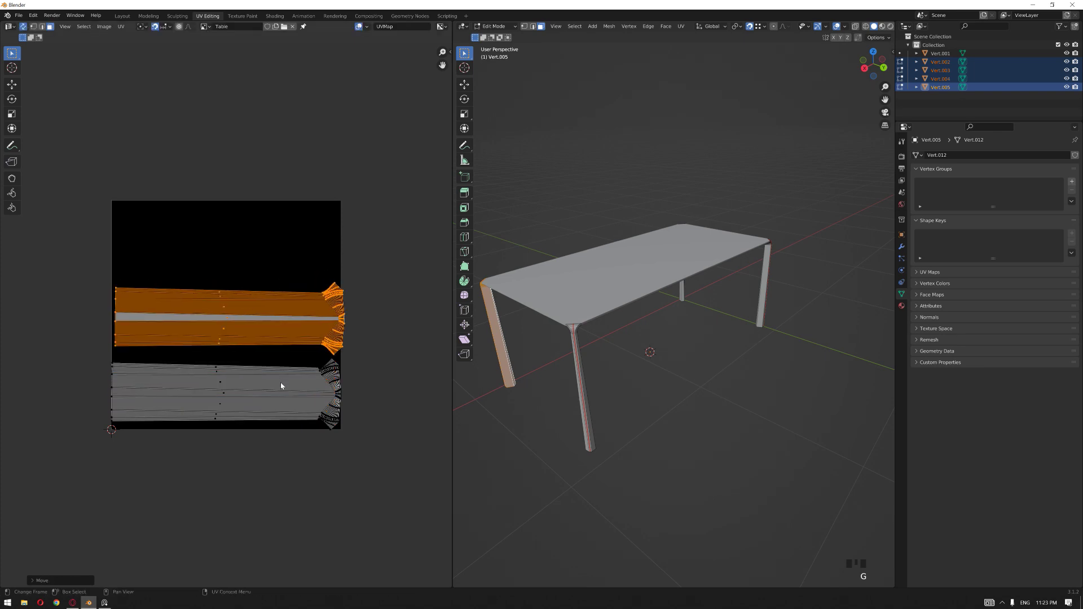
pyautogui.click(280, 384)
pyautogui.press('l')
pyautogui.press('g')
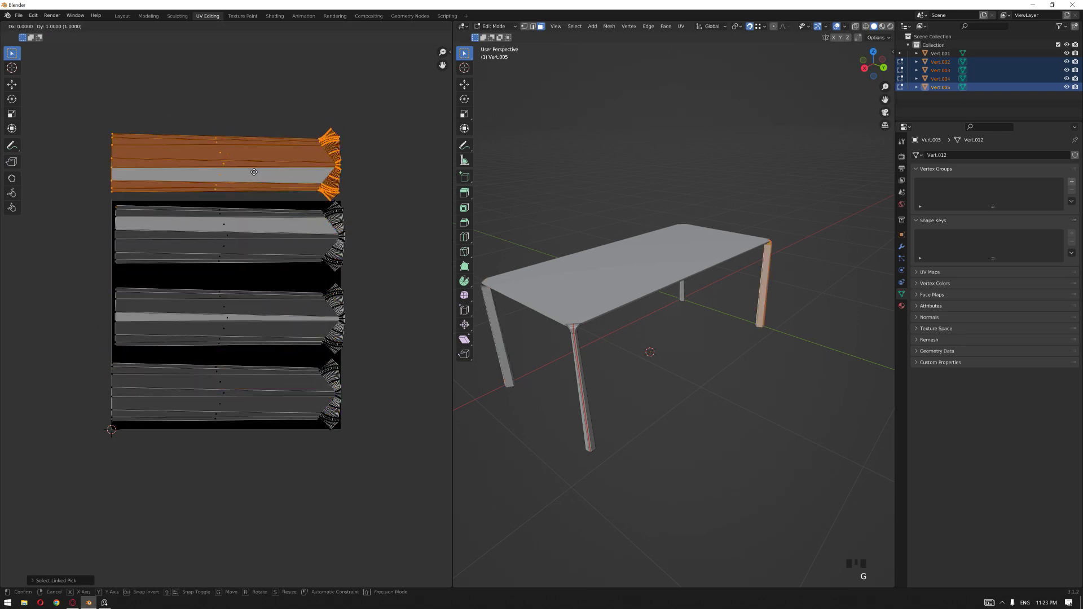
pyautogui.click(253, 174)
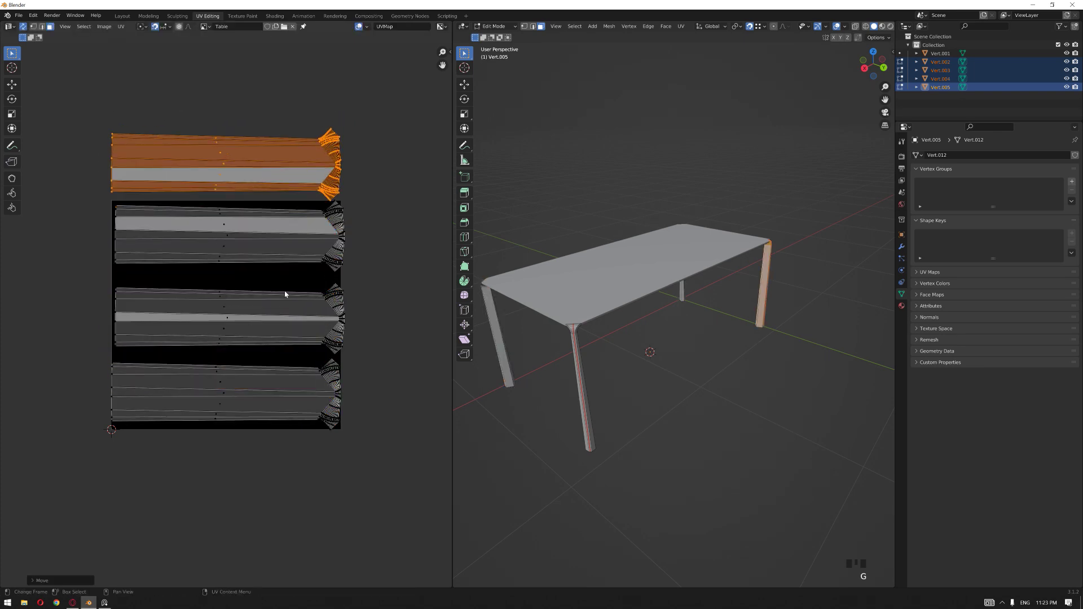
# Select the topmost leg's UV island and nudge it slightly up and to the right.
pyautogui.click(309, 210)
pyautogui.click(371, 222)
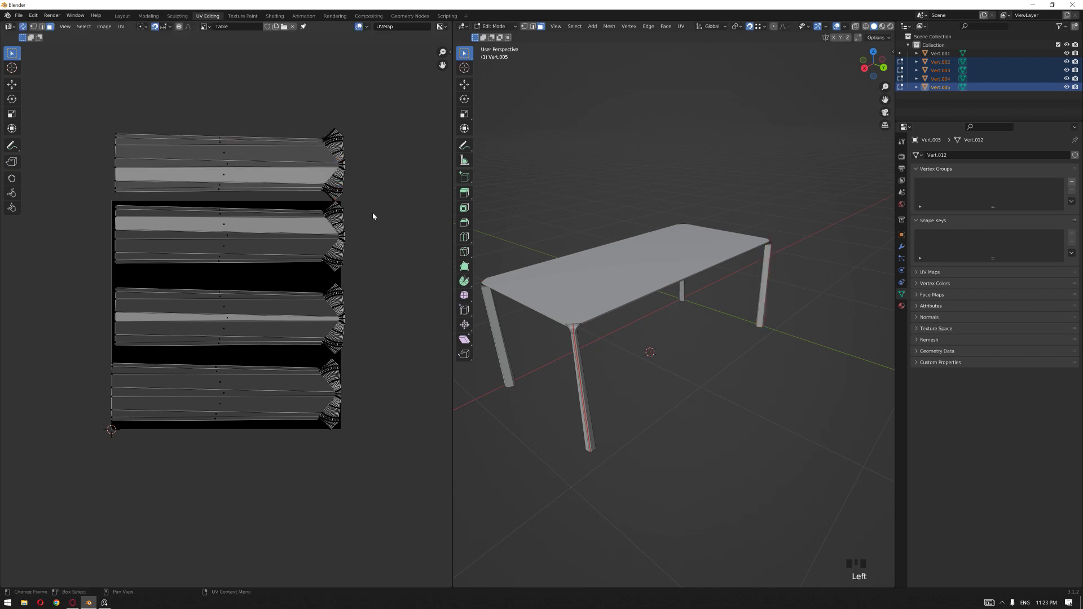
pyautogui.press('l')
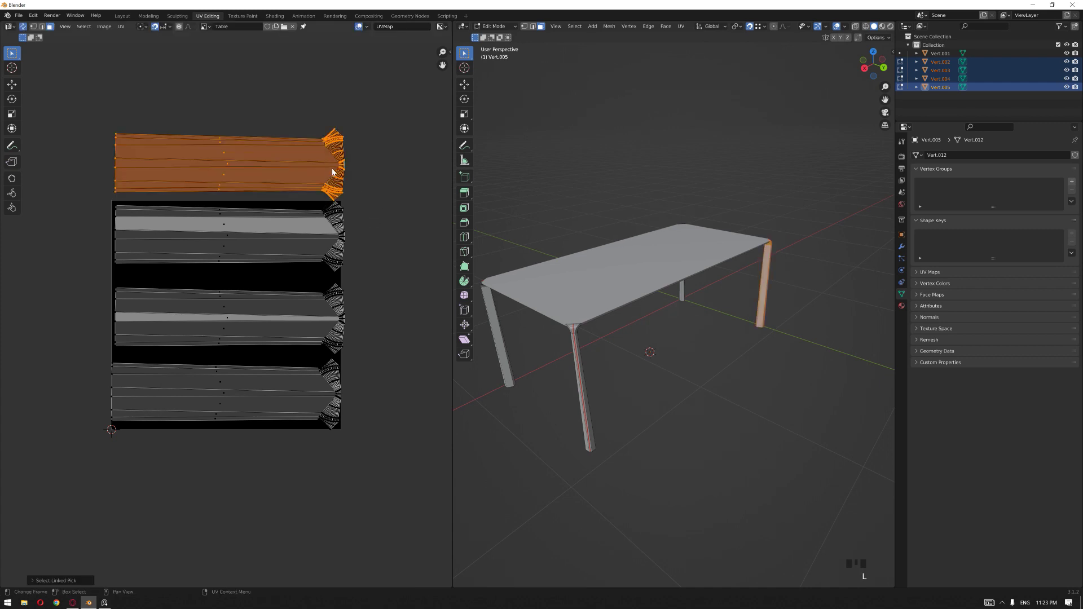
pyautogui.press('g')
pyautogui.click(341, 159)
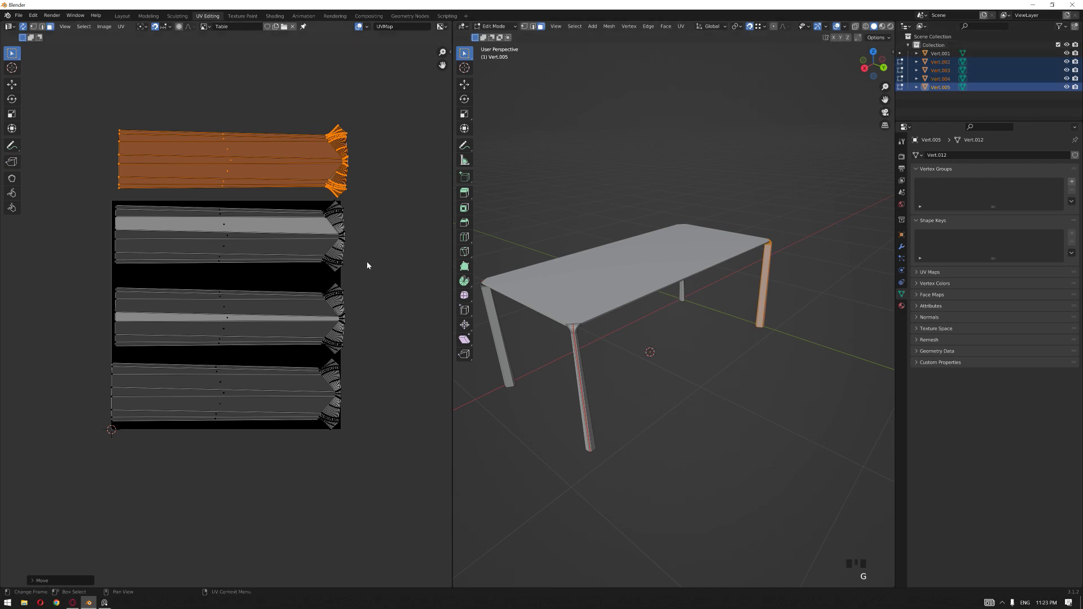
# Examine the wood grain along the legs, corners and tabletop in the reference image.
pyautogui.click(104, 602)
pyautogui.scroll(3, 217, 248)
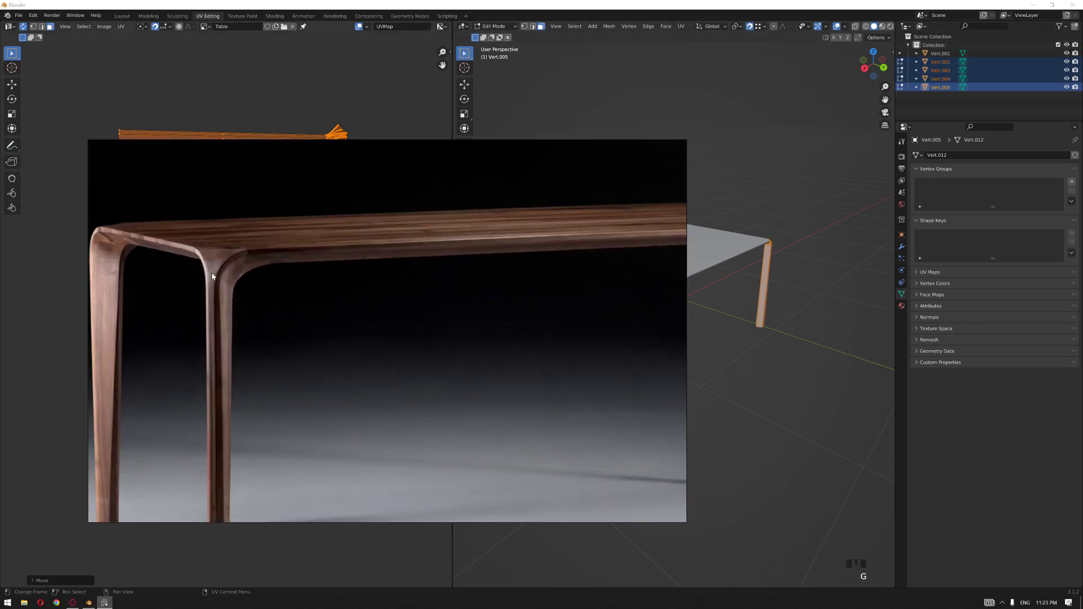
pyautogui.moveTo(246, 287); pyautogui.dragTo(326, 192, button='middle')
pyautogui.scroll(3, 327, 191)
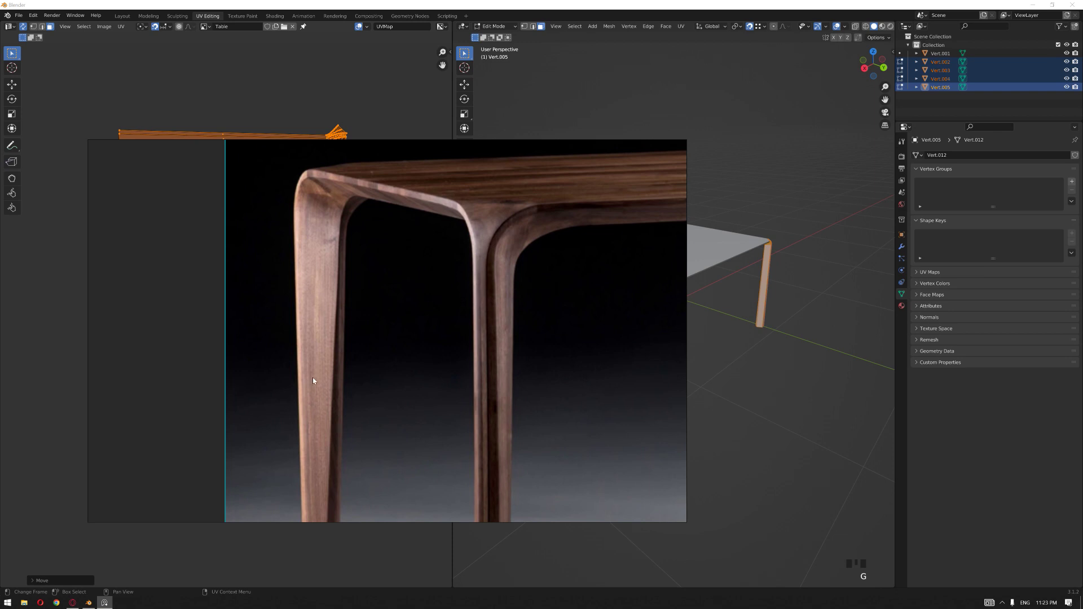
pyautogui.scroll(-3, 312, 381)
pyautogui.scroll(2, 328, 349)
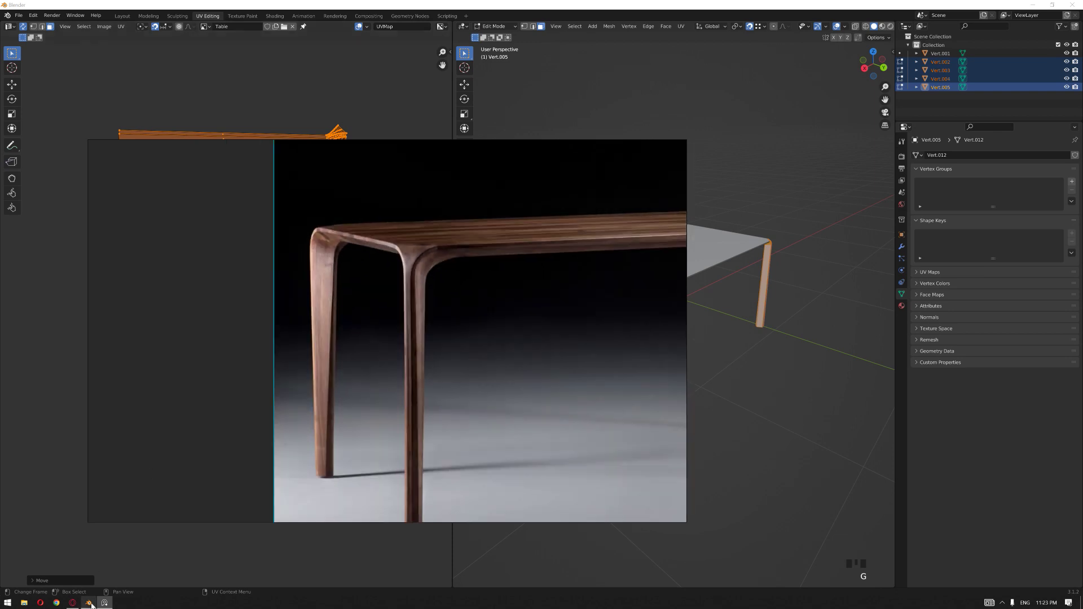
pyautogui.hotkey('alt', 'Tab')
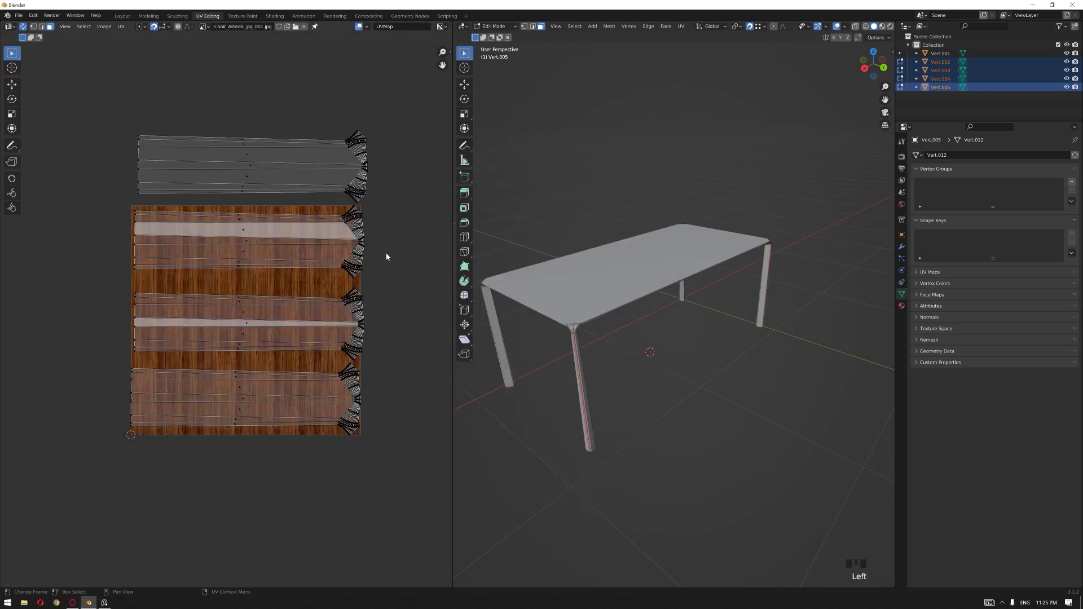
# Select all four leg UV islands and scale them down to about half size over the Chair_Albedo wood texture.
pyautogui.press('a')
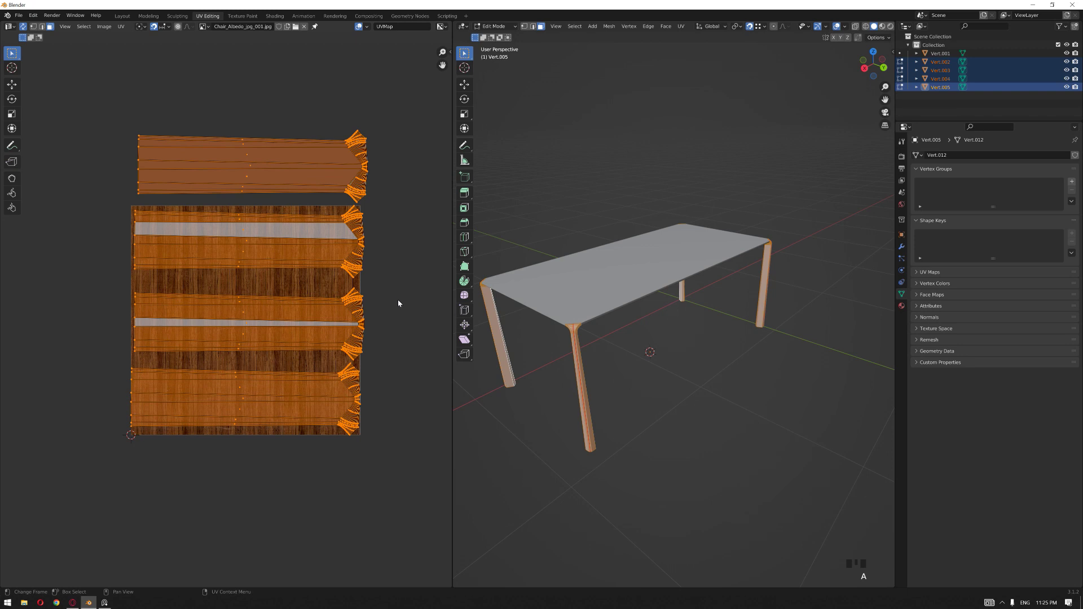
pyautogui.press('s')
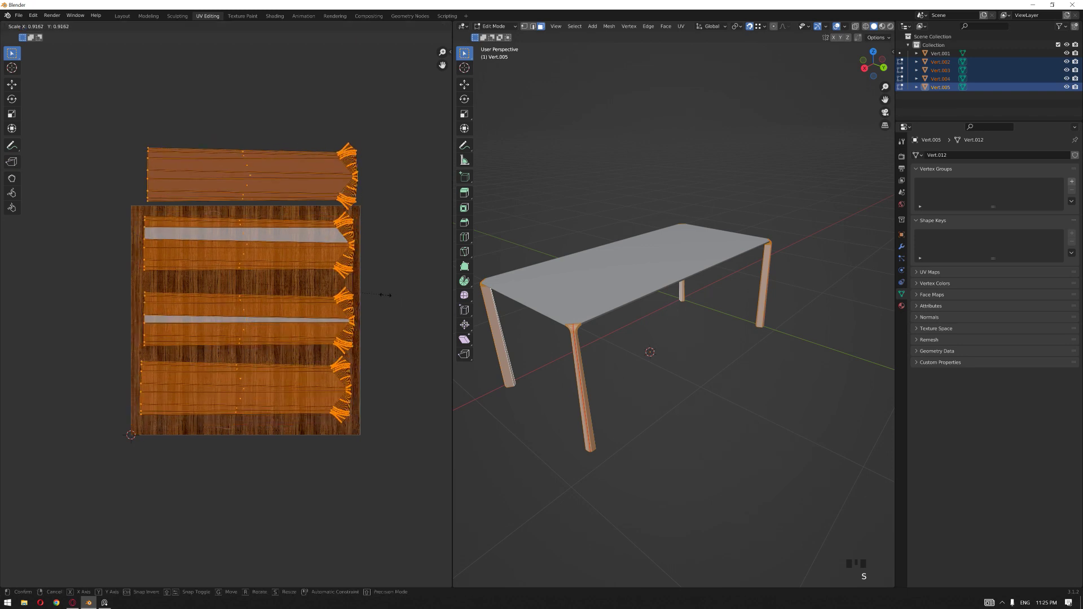
pyautogui.click(338, 315)
# Rotate the leg UV islands about 90° to run along the wood grain and move them to the texture's lower-right corner.
pyautogui.scroll(1, 339, 314)
pyautogui.press('r')
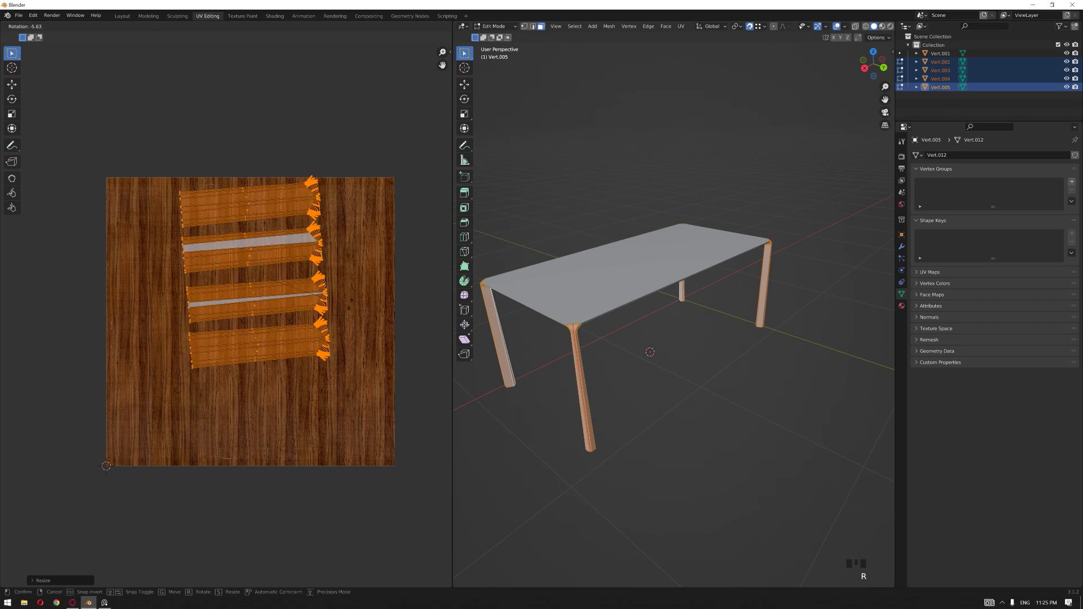
pyautogui.click(350, 264)
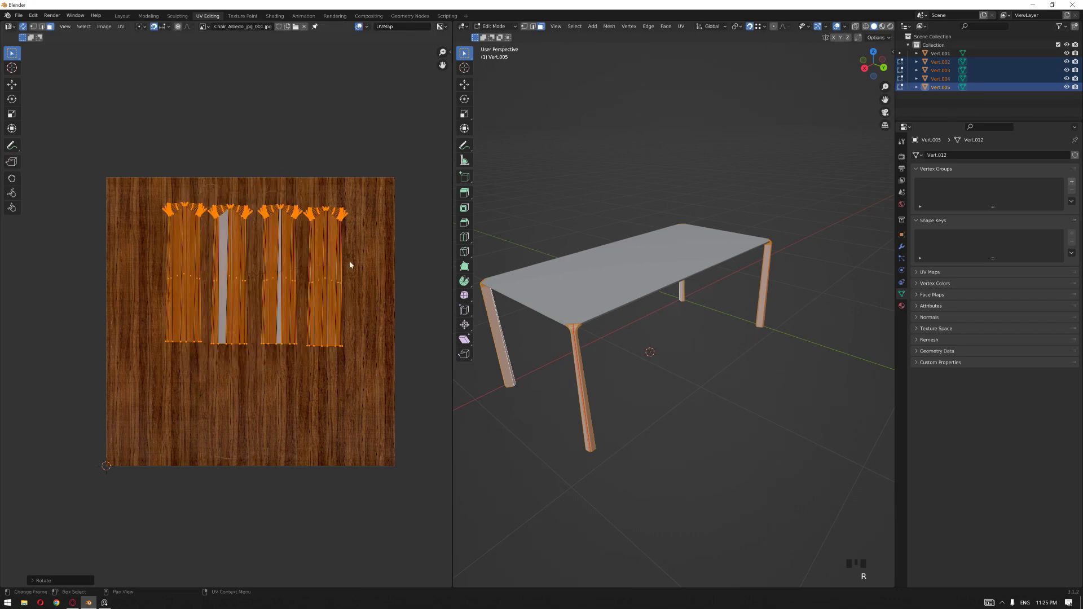
pyautogui.press('g')
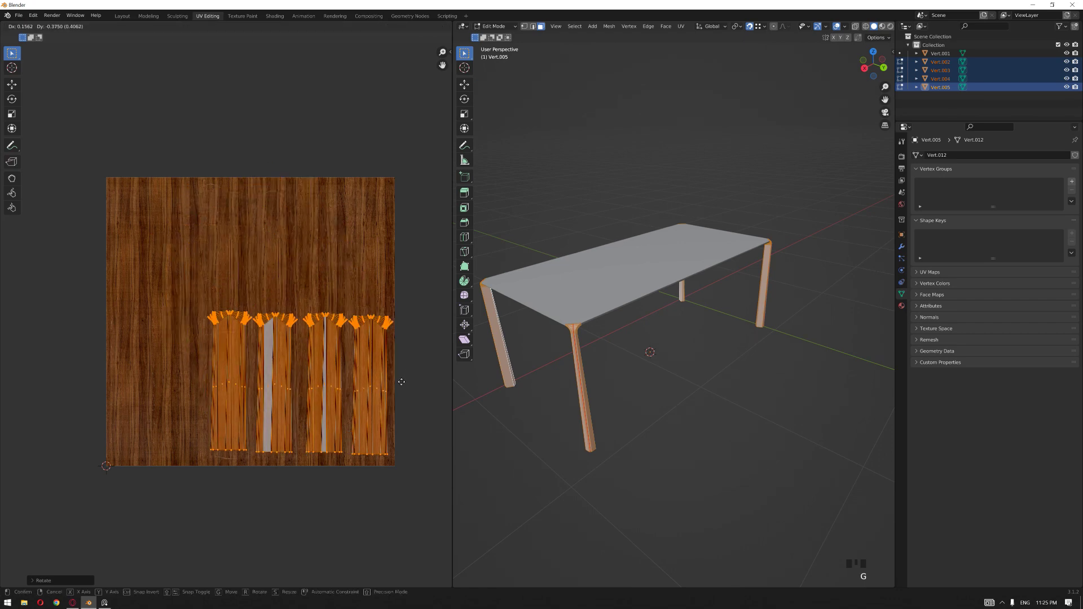
# Unwrap the whole tabletop with Smart UV Project, keeping the default angle limit and margins.
pyautogui.click(681, 288)
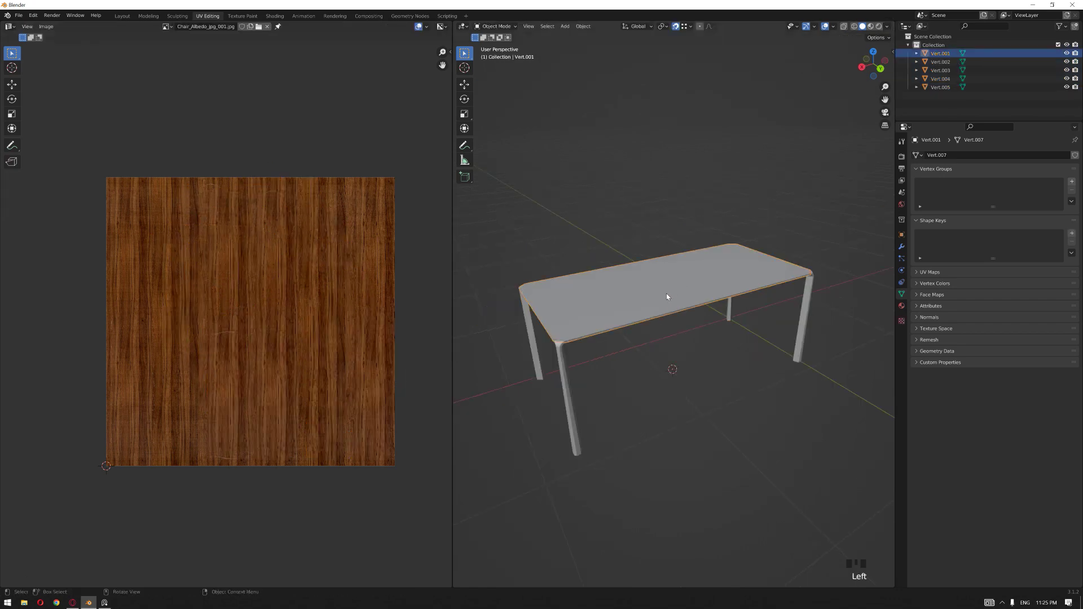
pyautogui.moveTo(667, 296); pyautogui.dragTo(651, 322, button='middle')
pyautogui.scroll(1, 635, 325)
pyautogui.scroll(2, 652, 322)
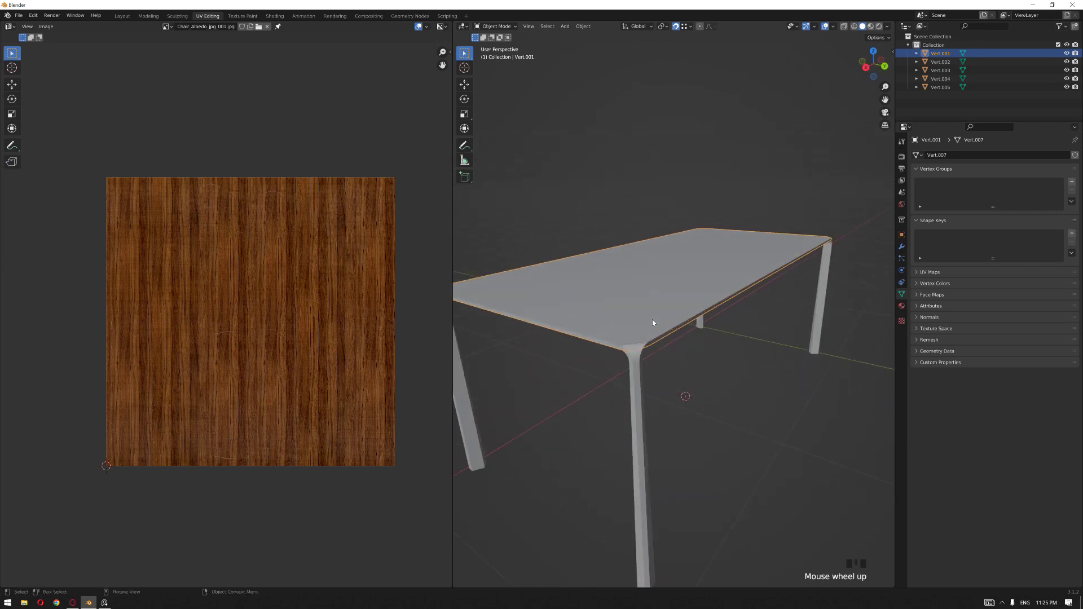
pyautogui.press('Tab')
pyautogui.press('a')
pyautogui.moveTo(652, 322); pyautogui.dragTo(653, 335, button='middle')
pyautogui.press('u')
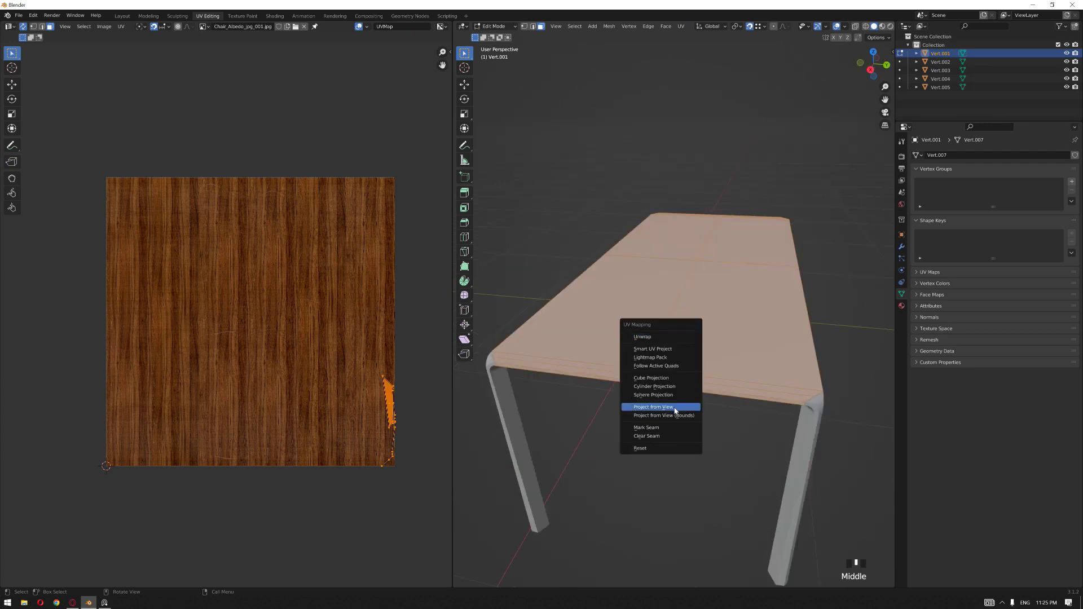
pyautogui.click(643, 349)
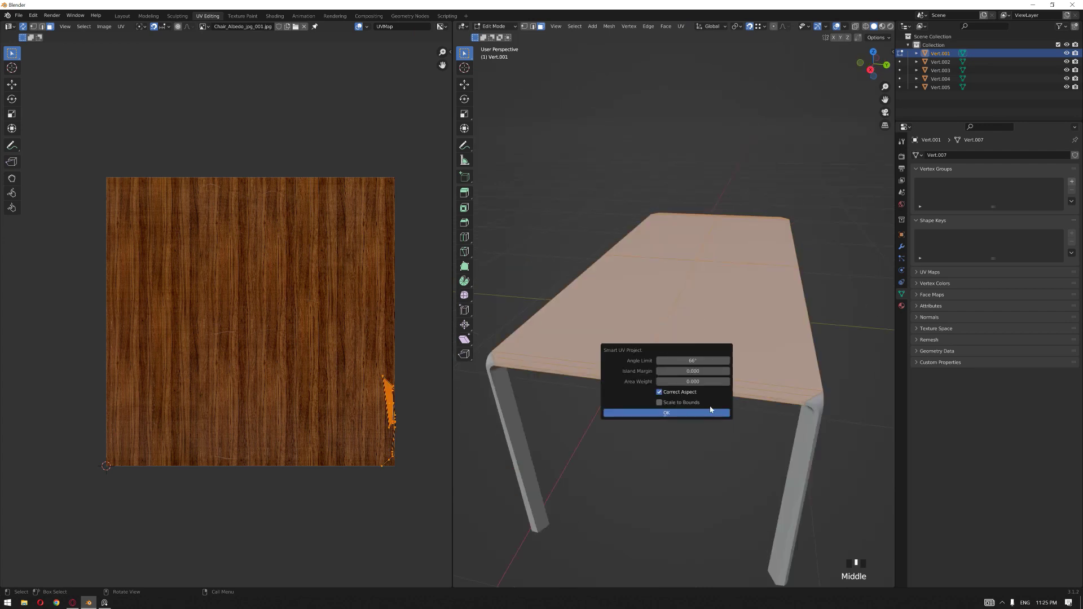
pyautogui.click(688, 413)
# Scale the tabletop's UV islands down to about 40% of the texture's width and move them to the texture's upper-left corner.
pyautogui.scroll(-1, 332, 317)
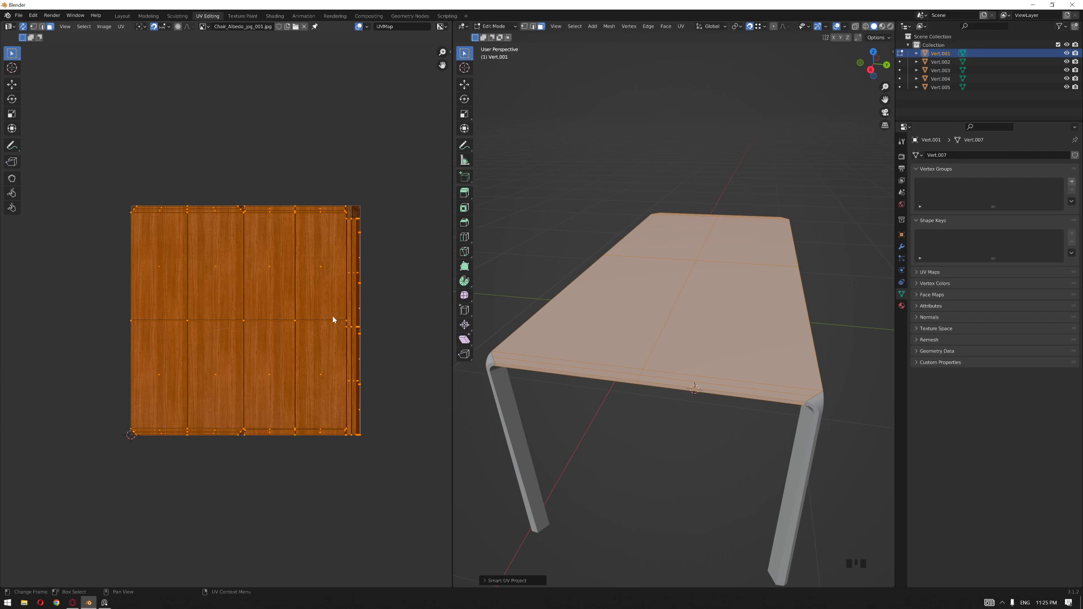
pyautogui.press('s')
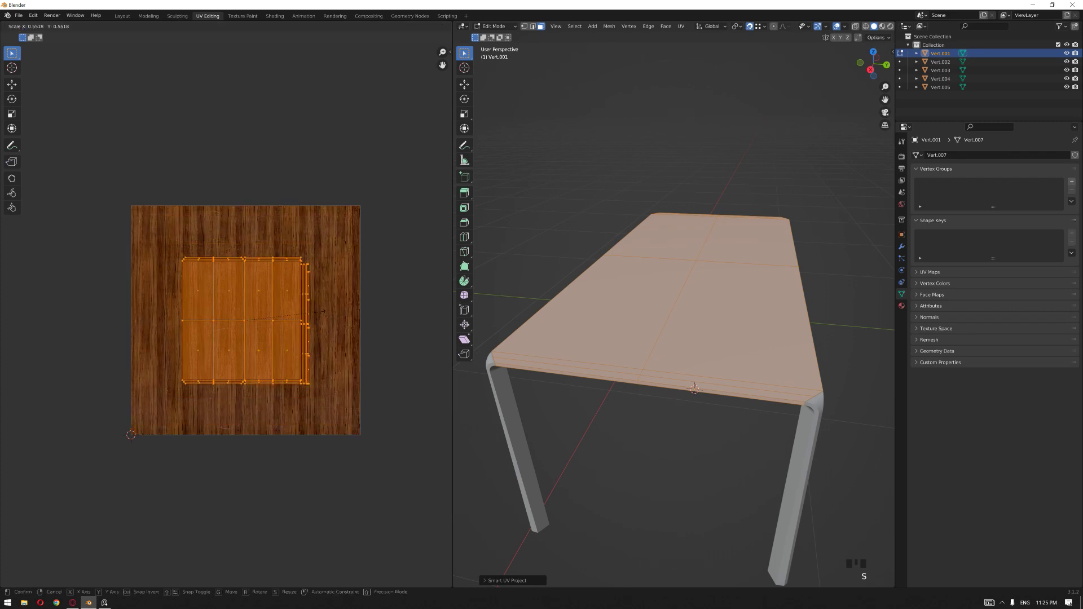
pyautogui.click(318, 311)
pyautogui.scroll(2, 266, 316)
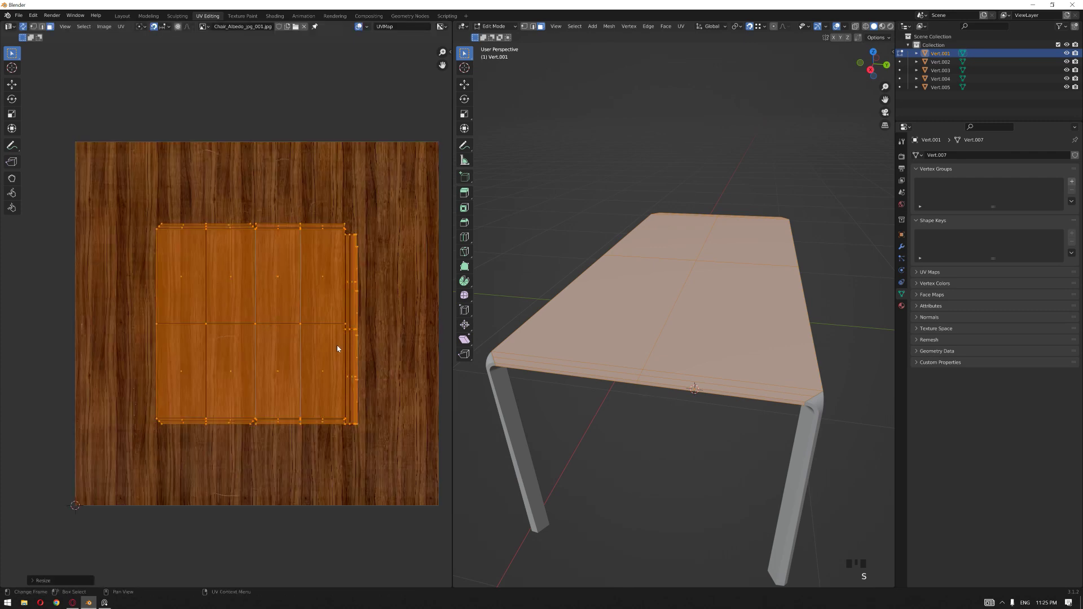
pyautogui.press('s')
pyautogui.click(349, 344)
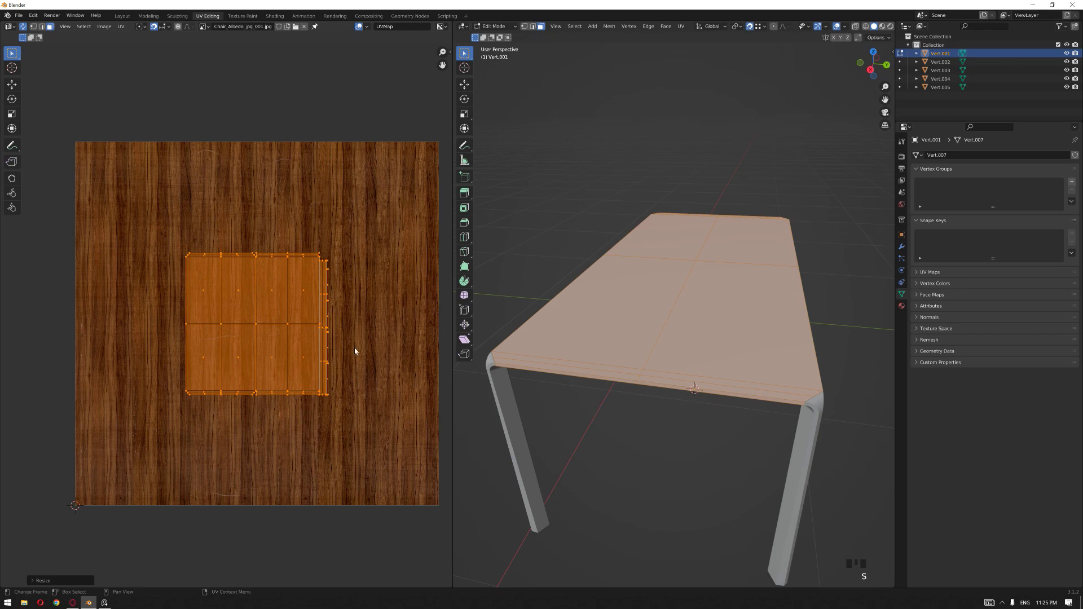
pyautogui.press('g')
pyautogui.click(256, 247)
pyautogui.click(339, 275)
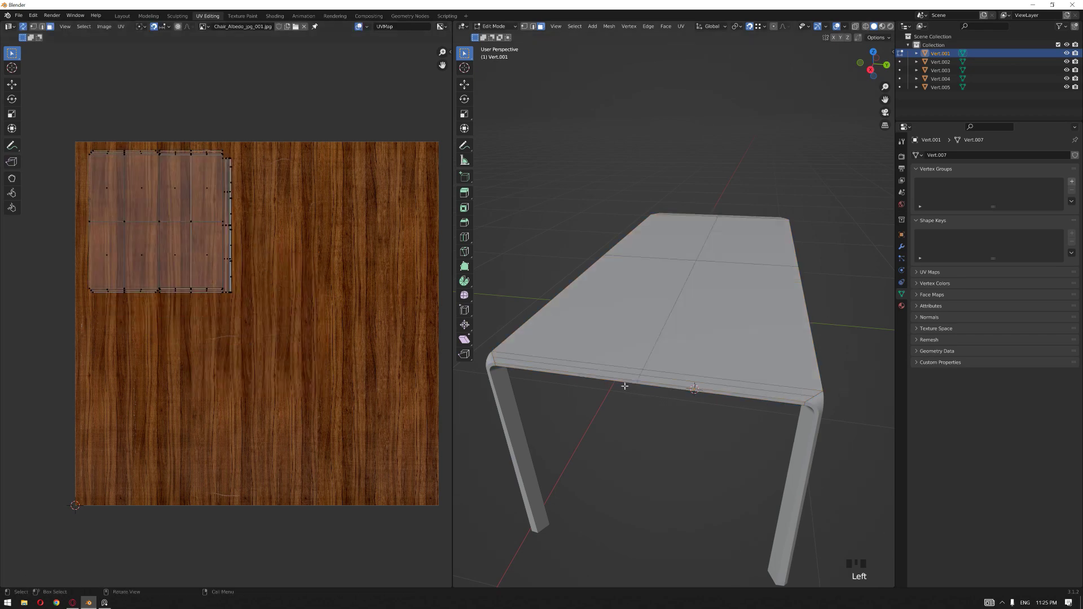
# Bring the tabletop and all four legs into Edit Mode together to check their combined UV layout over the wood texture.
pyautogui.press('a')
pyautogui.press('Tab')
pyautogui.press('a')
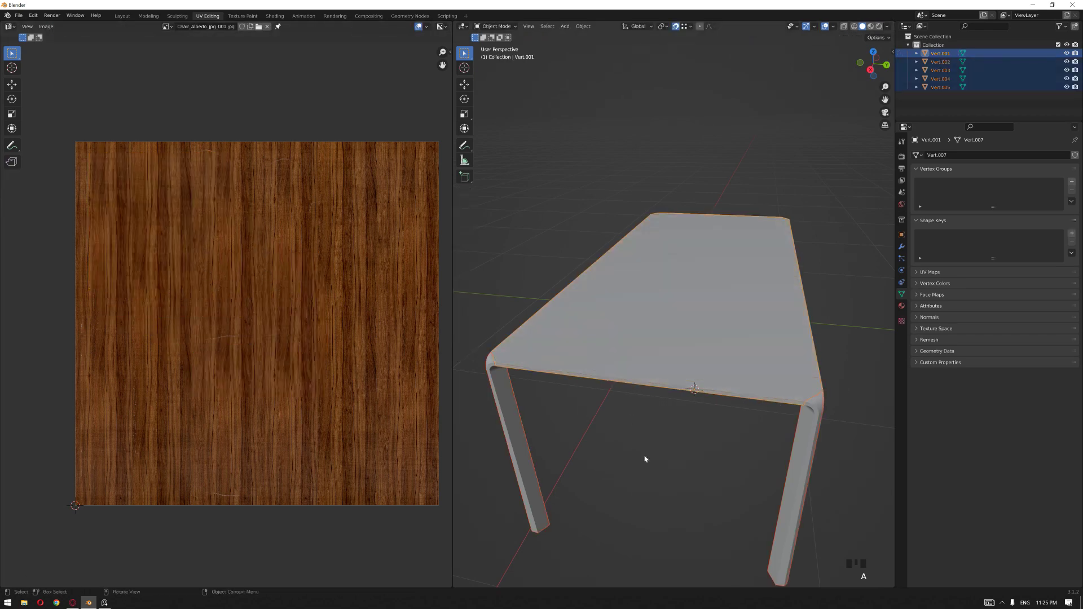
pyautogui.press('Tab')
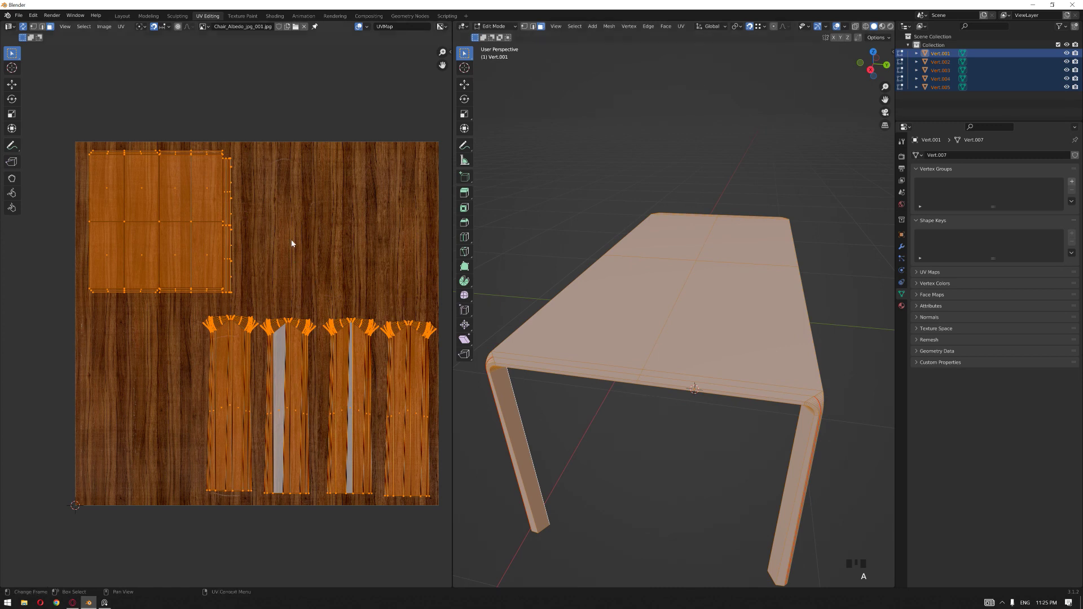
pyautogui.click(333, 236)
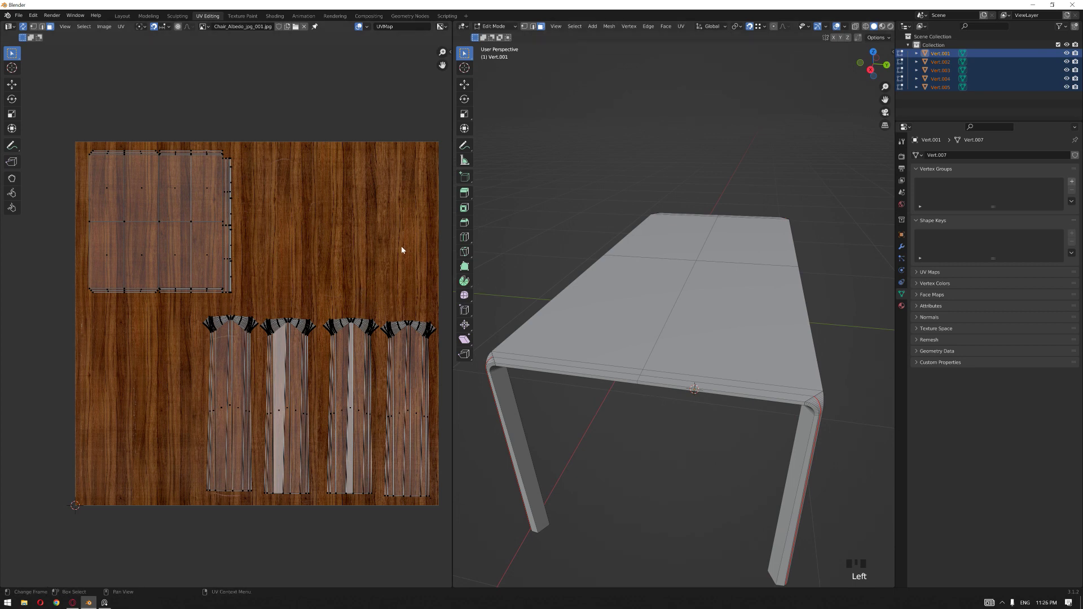
pyautogui.moveTo(571, 198); pyautogui.dragTo(609, 206, button='middle')
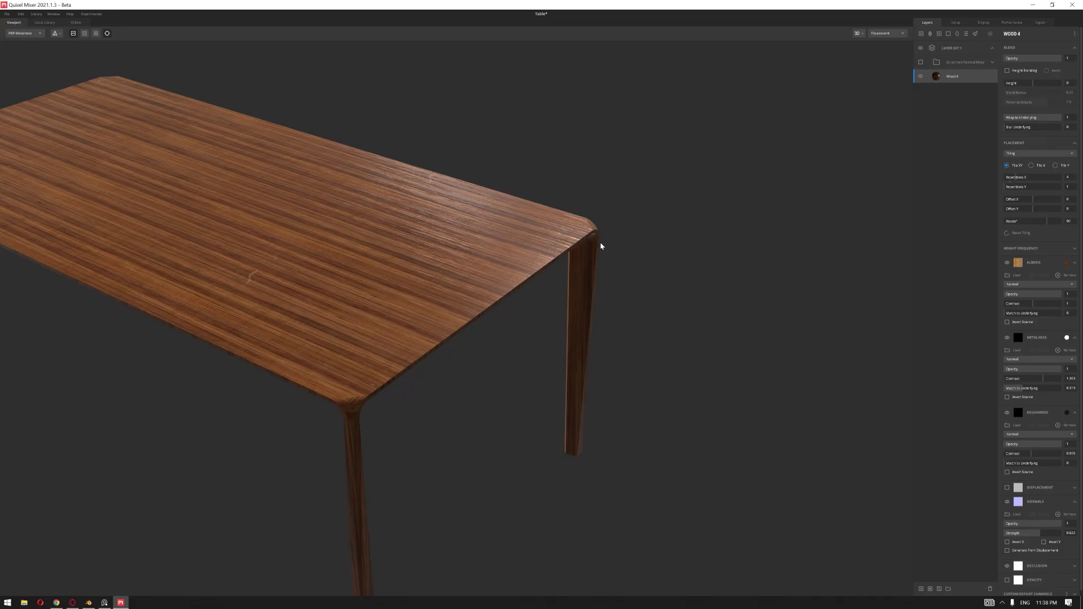
pyautogui.moveTo(599, 242); pyautogui.dragTo(538, 296)
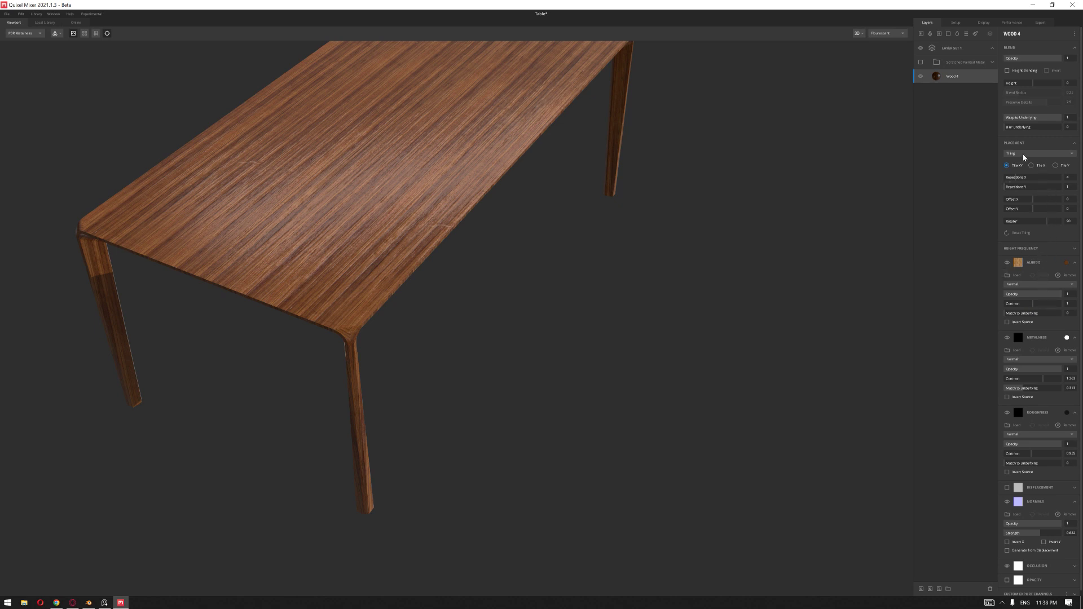
# Switch to Quixel Mixer and try normals strengths of 1 and 5 on the Wood 4 layer.
pyautogui.moveTo(622, 228); pyautogui.dragTo(655, 282, button='middle')
pyautogui.moveTo(654, 282); pyautogui.dragTo(665, 263)
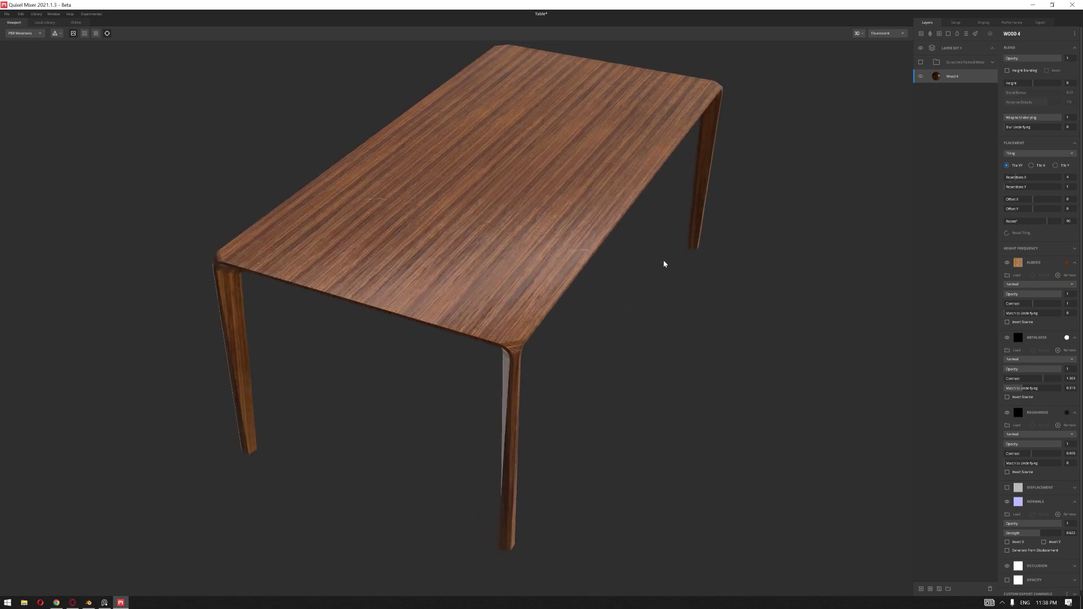
pyautogui.scroll(3, 647, 307)
pyautogui.scroll(1, 646, 307)
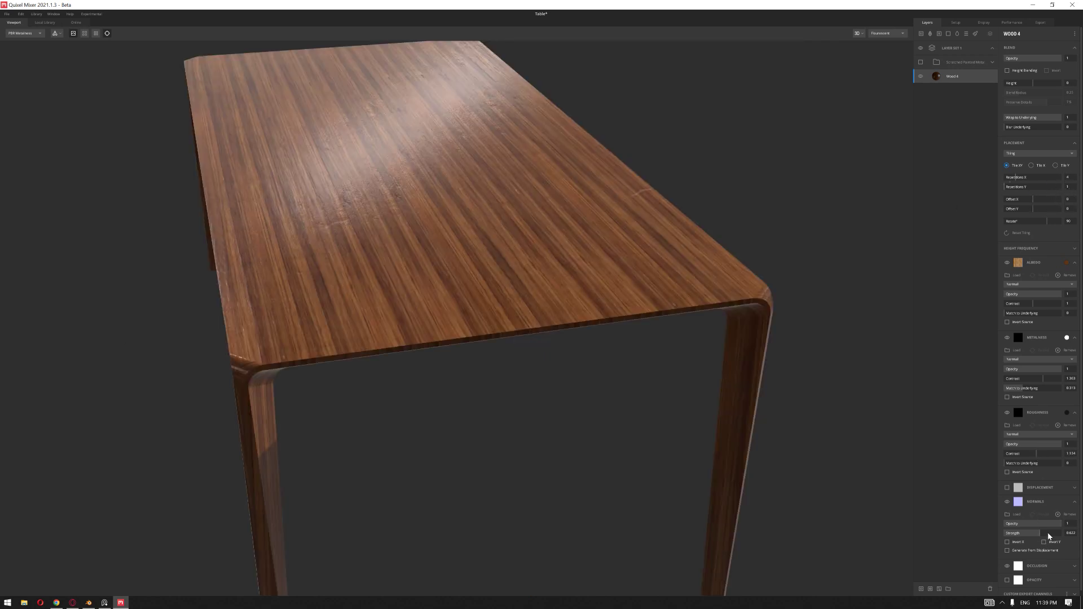
pyautogui.moveTo(1043, 533); pyautogui.dragTo(1073, 537)
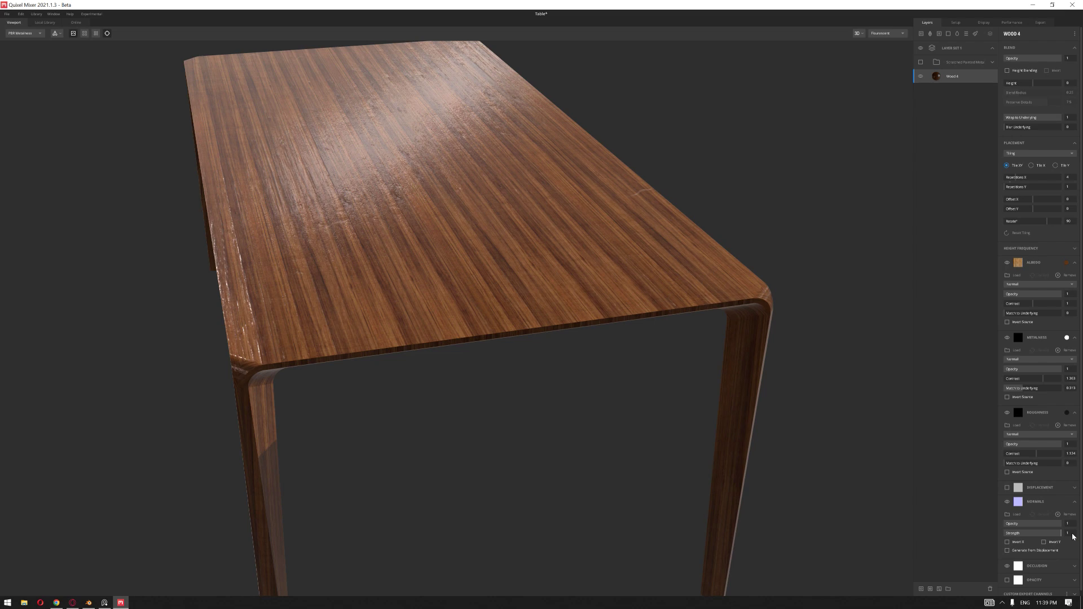
pyautogui.moveTo(563, 405); pyautogui.dragTo(545, 396)
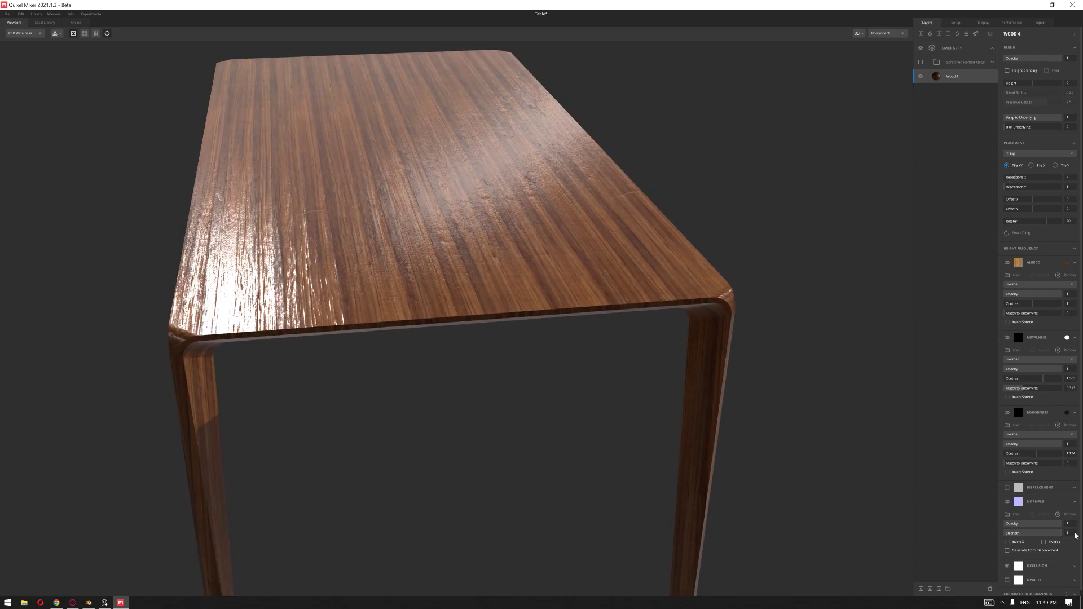
pyautogui.write('5')
pyautogui.press('Return')
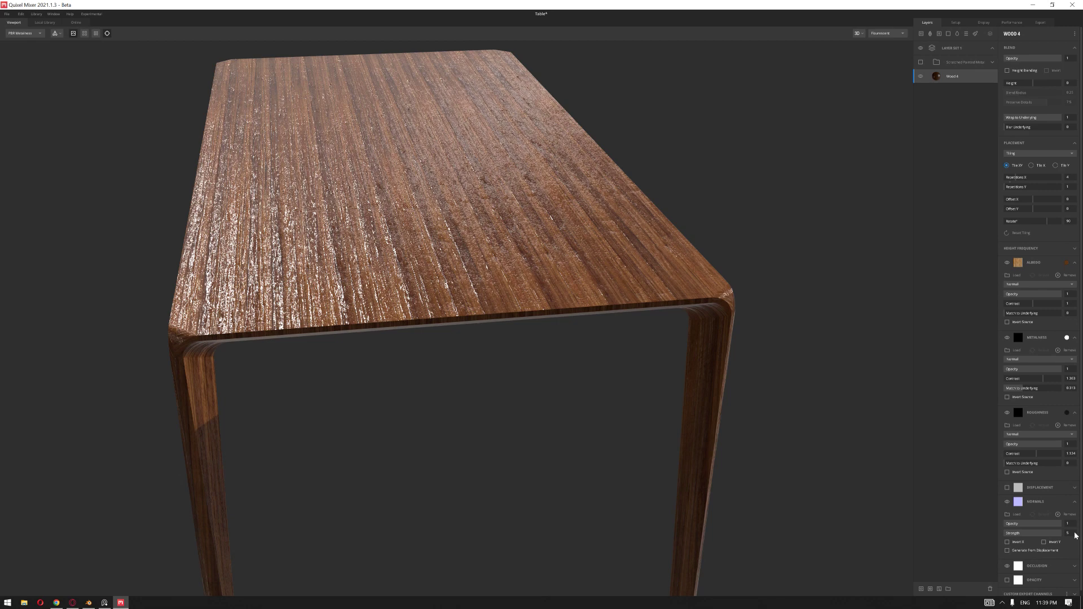
# Set the Wood 4 layer's normals strength to 0.7 and check the surface of the tabletop.
pyautogui.write('7')
pyautogui.press('Return')
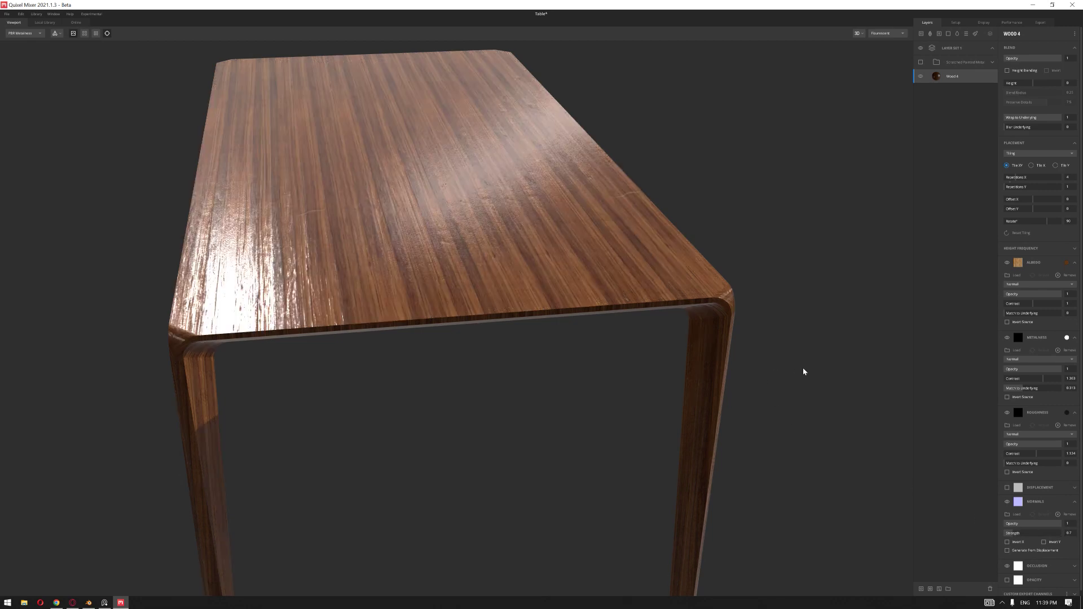
pyautogui.moveTo(803, 368); pyautogui.dragTo(754, 375)
pyautogui.moveTo(752, 375); pyautogui.dragTo(754, 352, button='middle')
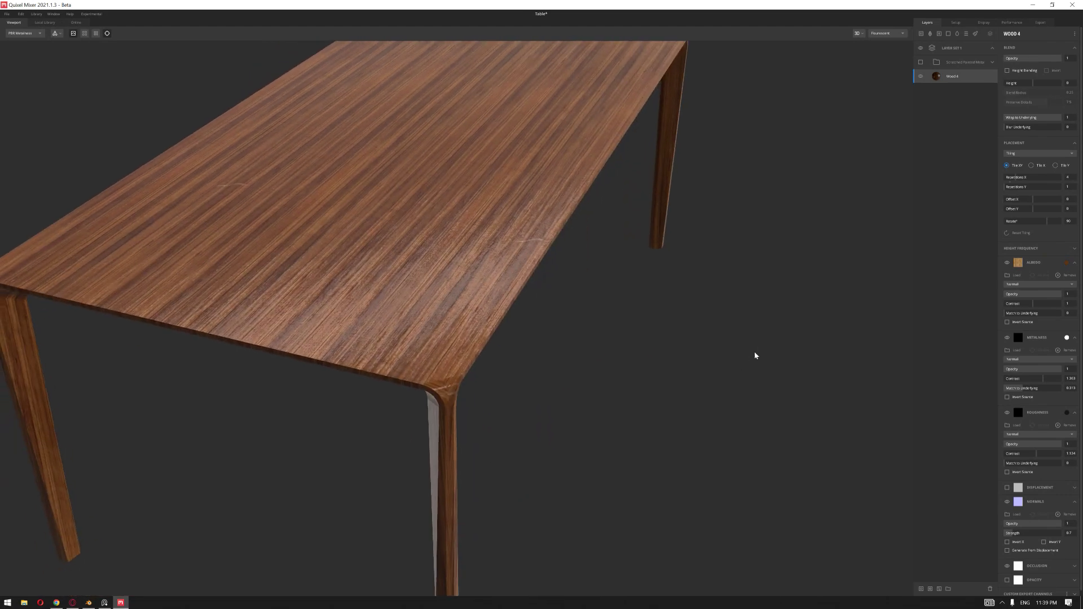
# Turn on the Scratched Painted layer group and inspect the wear along a table corner and its leg down to the foot.
pyautogui.click(959, 62)
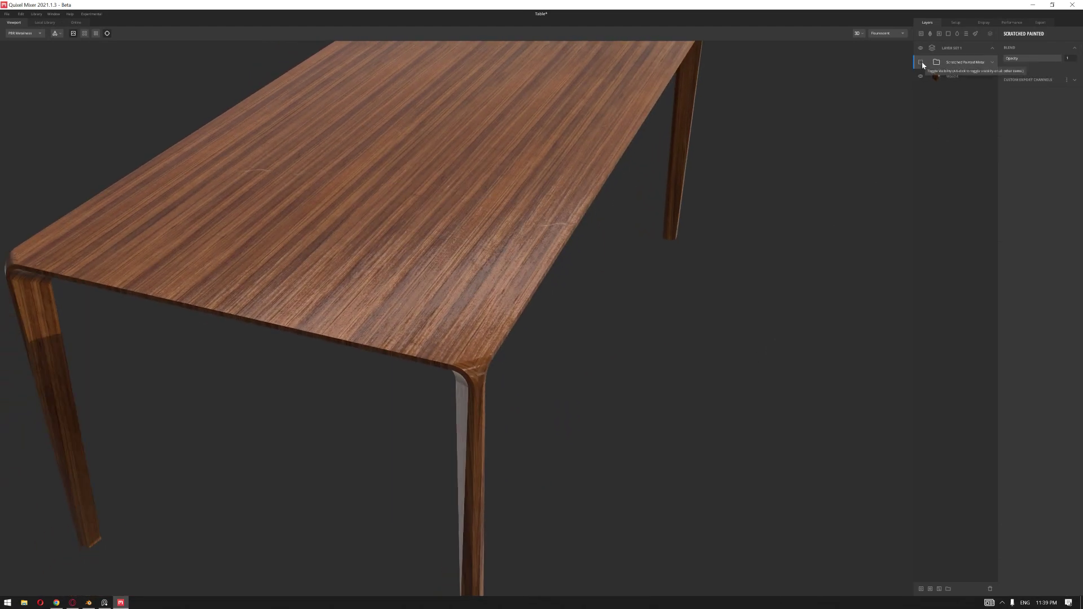
pyautogui.moveTo(601, 295)
pyautogui.mouseDown()
pyautogui.moveTo(725, 307)
pyautogui.moveTo(660, 312)
pyautogui.moveTo(589, 350)
pyautogui.moveTo(587, 308)
pyautogui.mouseUp()
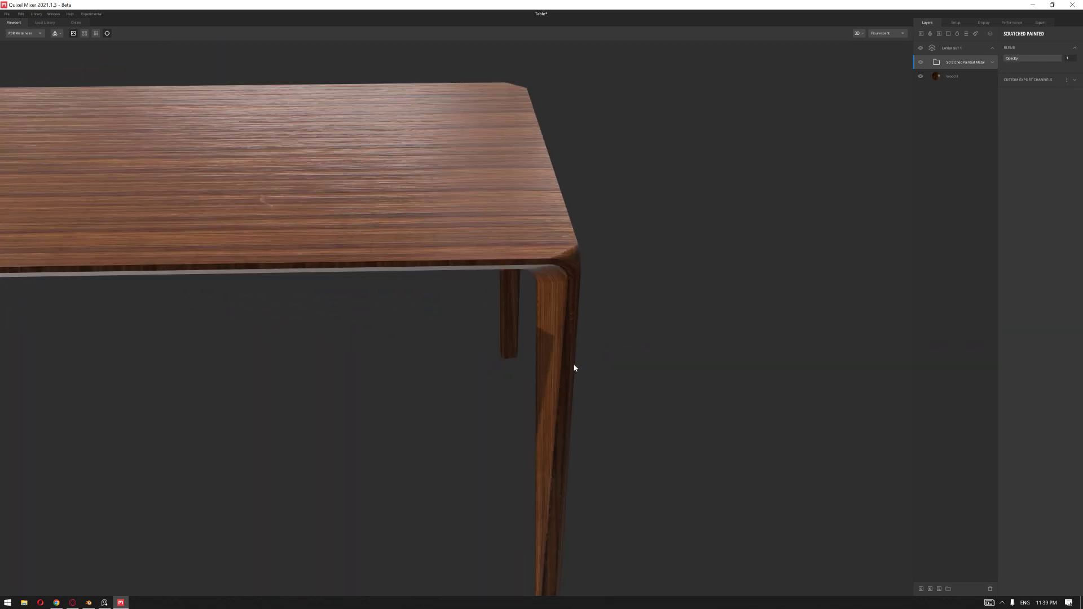
pyautogui.moveTo(574, 367); pyautogui.dragTo(559, 291)
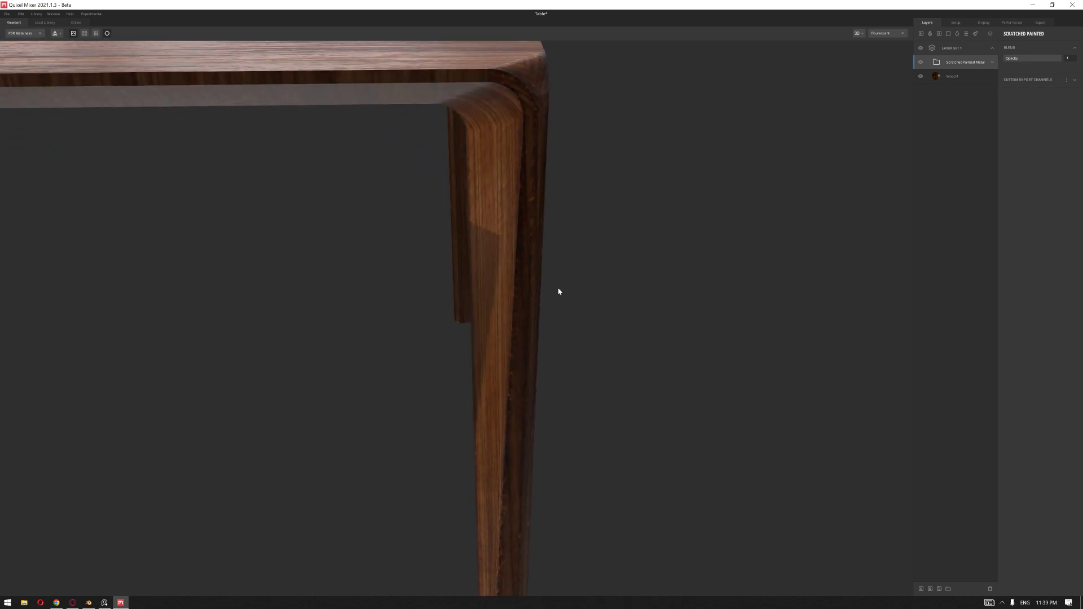
pyautogui.moveTo(622, 314); pyautogui.dragTo(606, 274)
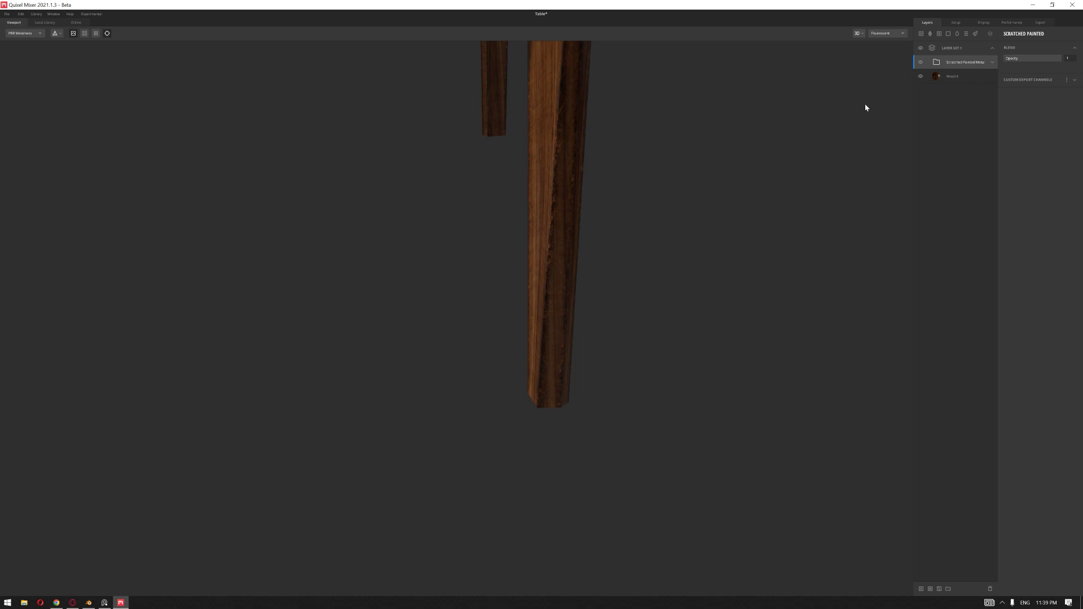
# Expand the Scratched Painted group, open the curvature mask of its lower layer and examine its effect on the table legs.
pyautogui.click(990, 62)
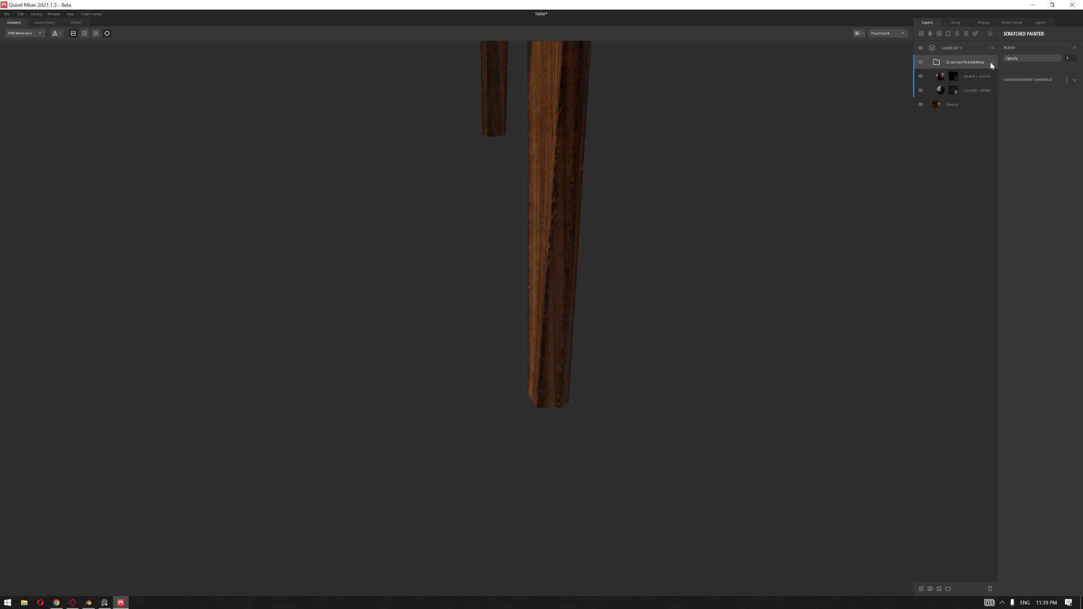
pyautogui.click(953, 76)
pyautogui.click(953, 90)
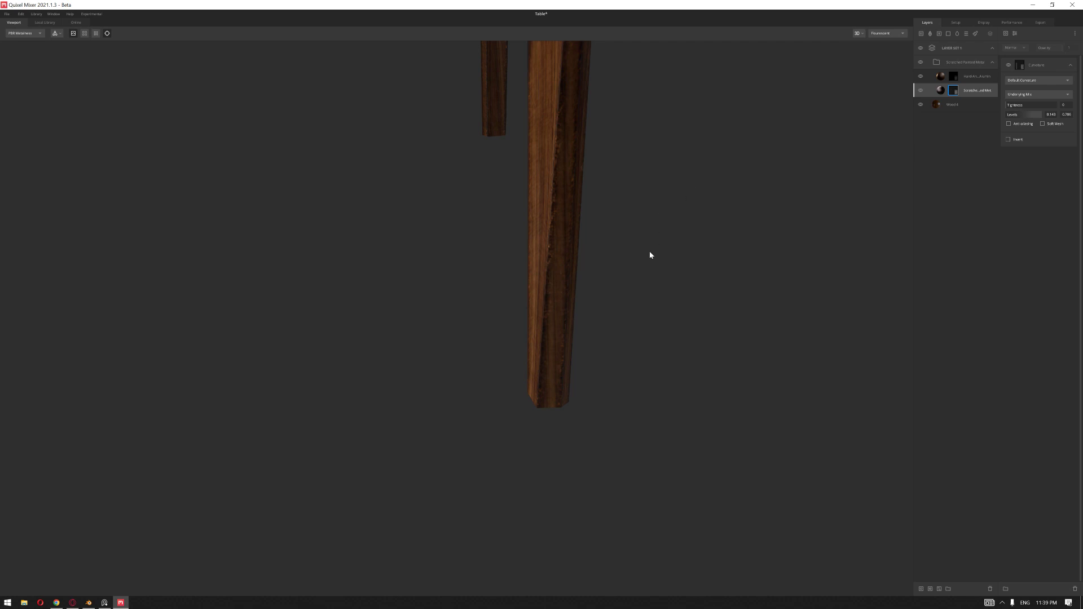
pyautogui.scroll(-3, 626, 291)
pyautogui.moveTo(669, 263); pyautogui.dragTo(607, 282)
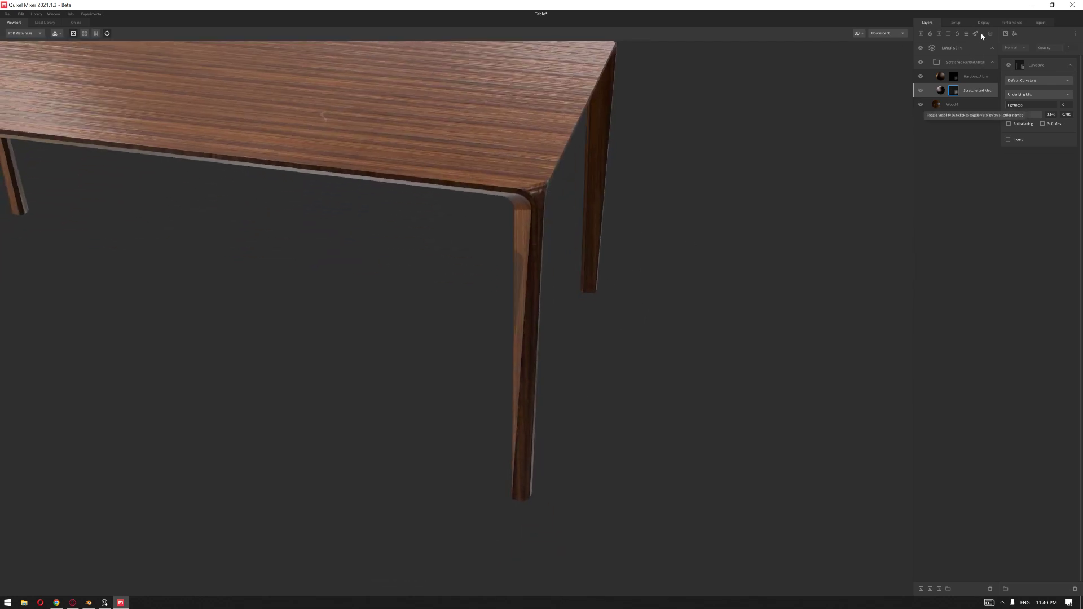